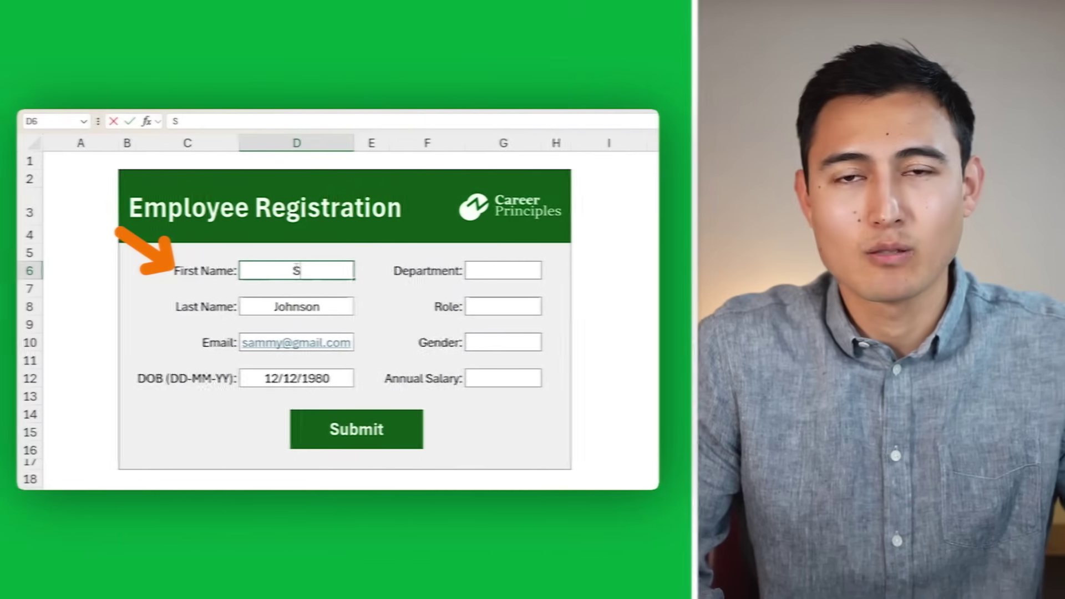
# Enter the employee's first name, then choose Executive as department and CFO as role.
pyautogui.write('ammy')
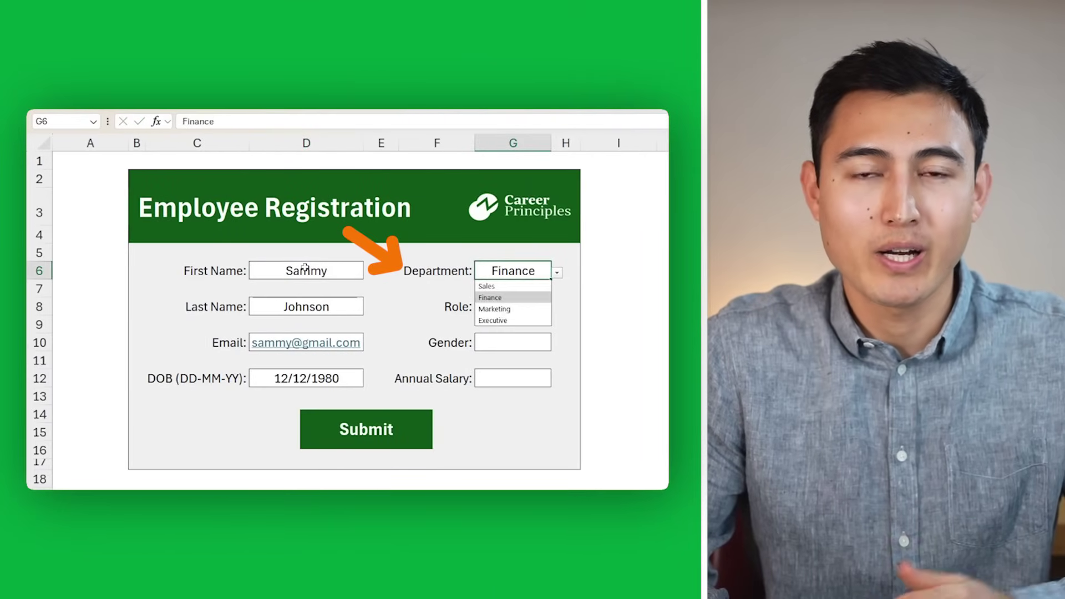
pyautogui.press('Down')
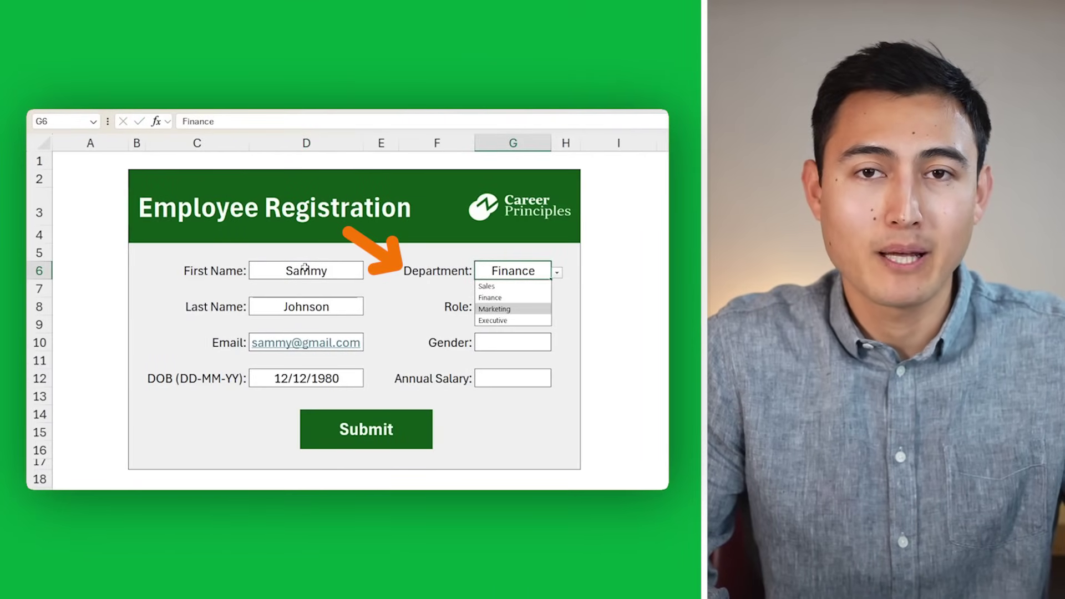
pyautogui.press('Down')
pyautogui.press('Return')
pyautogui.press('Down')
pyautogui.press('Down')
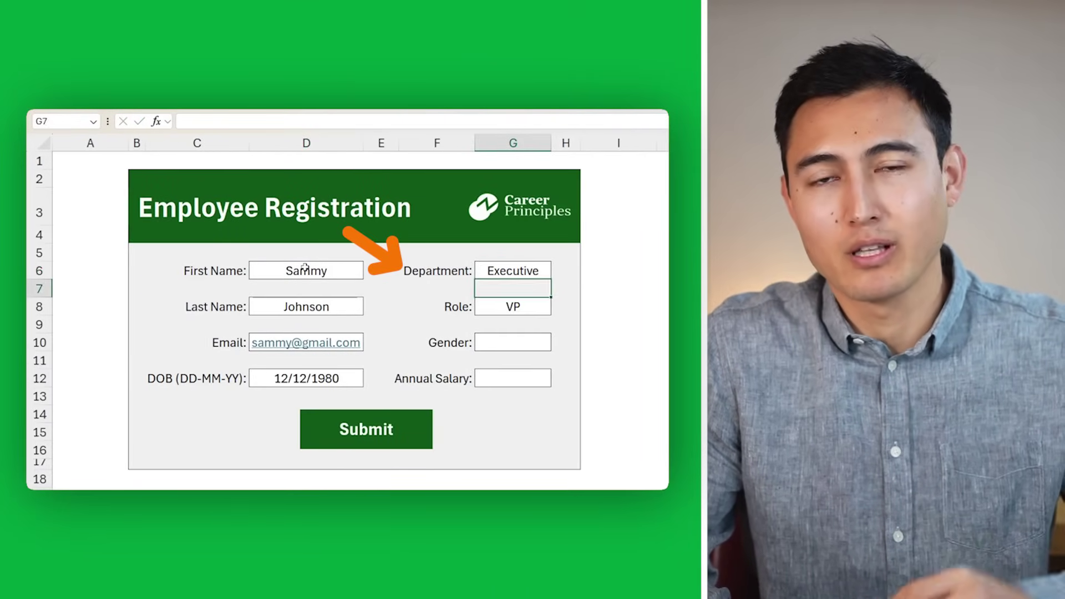
pyautogui.hotkey('alt', 'Down')
pyautogui.press('Down')
pyautogui.press('Down')
pyautogui.press('Return')
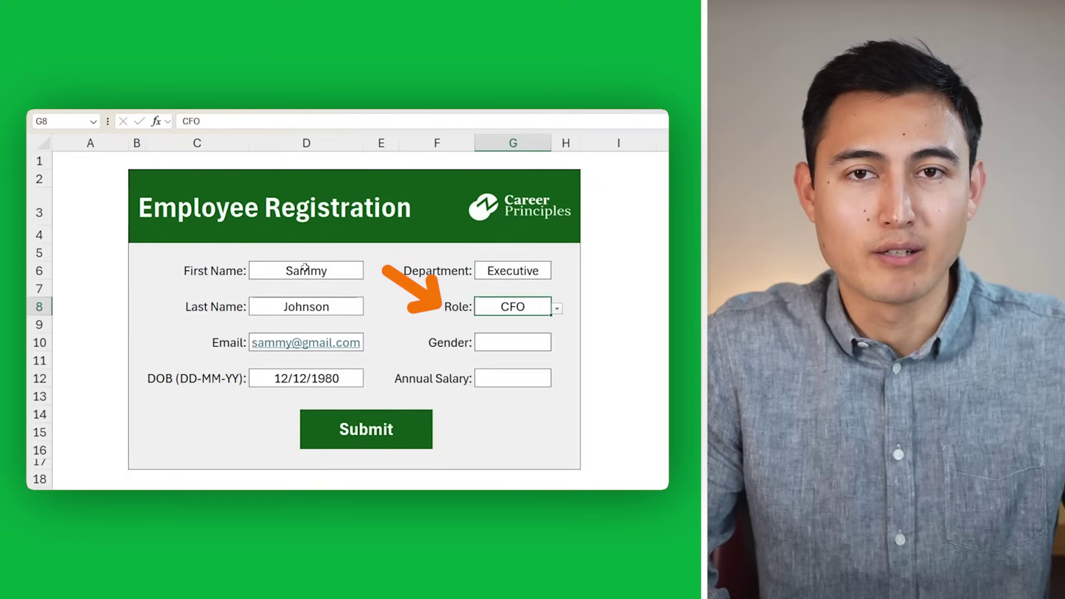
pyautogui.press('Down')
pyautogui.press('Down')
pyautogui.press('Down')
pyautogui.press('Down')
# Enter the text 'hel' as Annual Salary to trigger the number-not-text warning.
pyautogui.write('hel')
pyautogui.press('Return')
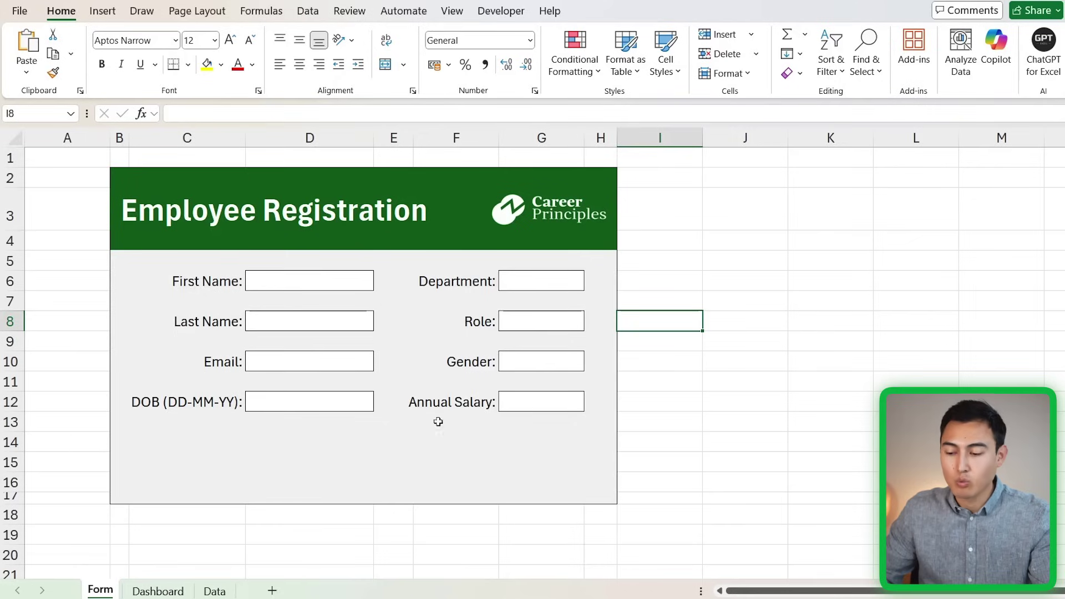
pyautogui.click(155, 591)
pyautogui.moveTo(125, 177); pyautogui.dragTo(375, 242)
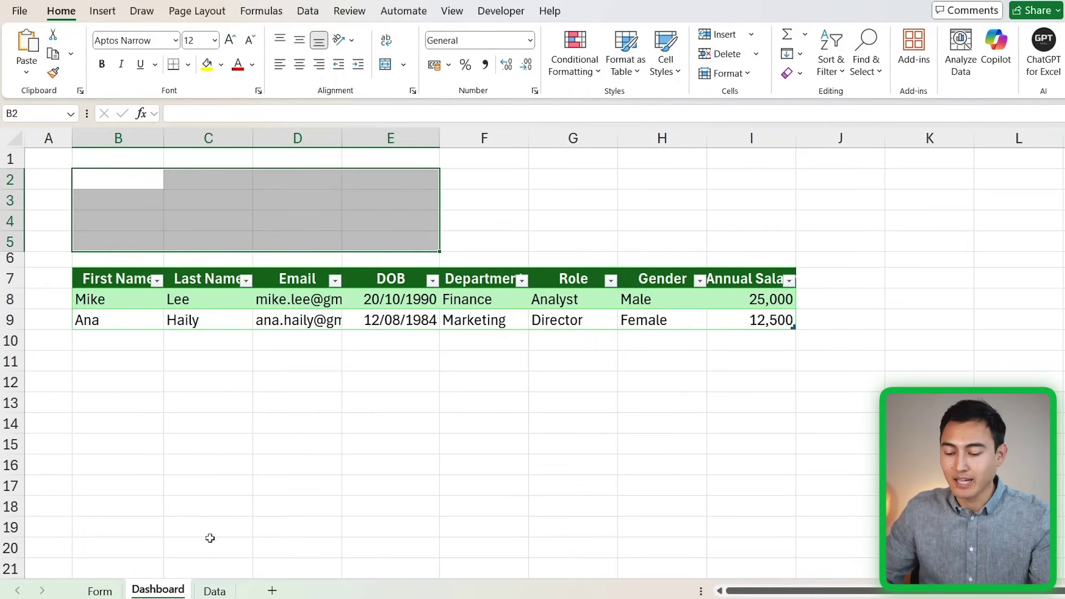
pyautogui.click(214, 593)
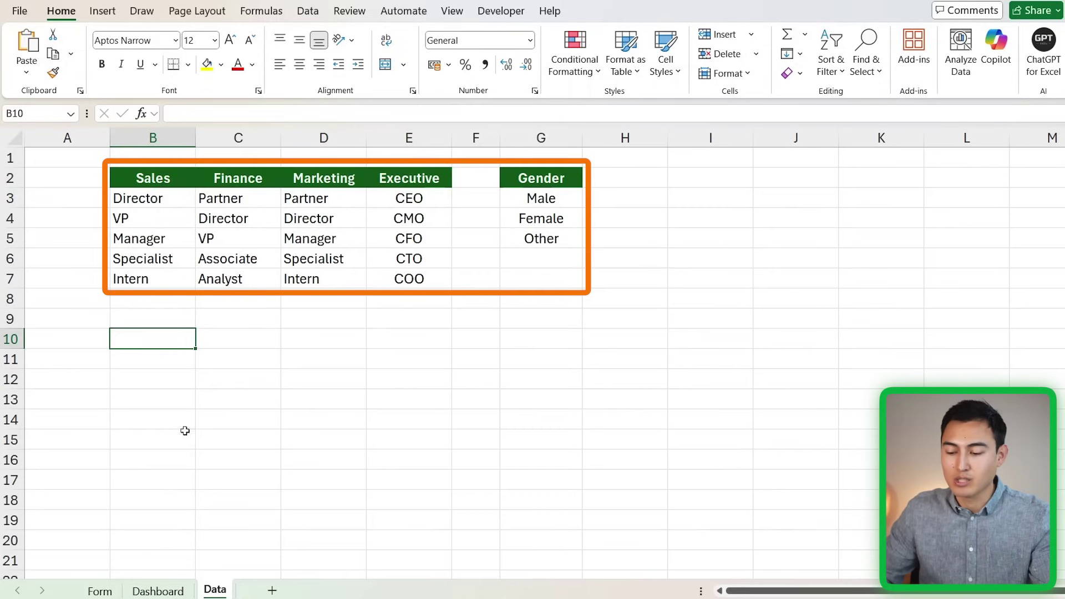
pyautogui.click(100, 592)
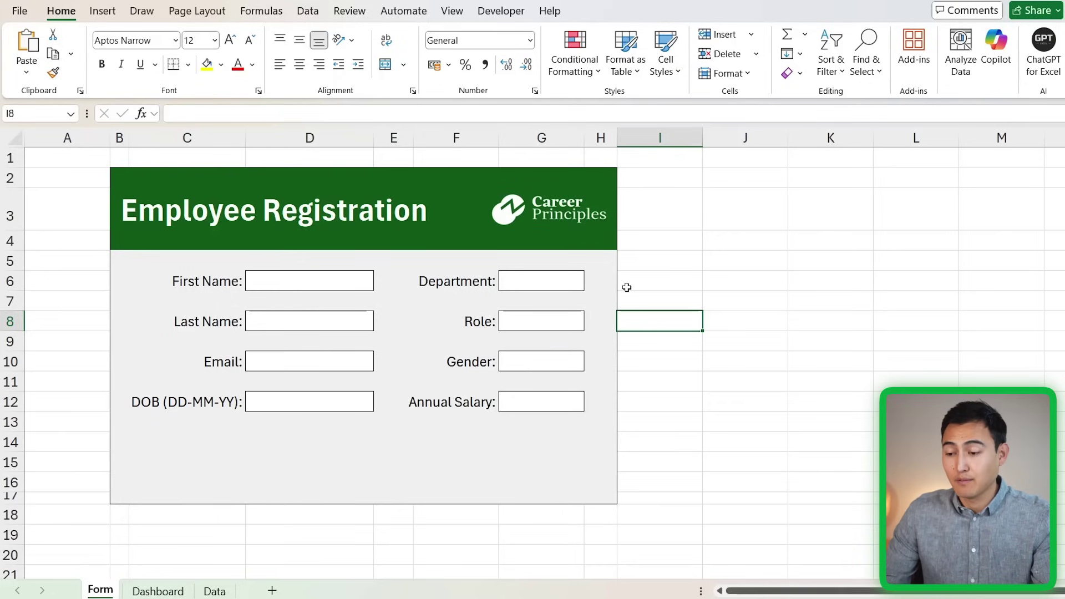
# Turn off the sheet's gridlines and select the First Name through DOB labels.
pyautogui.click(452, 11)
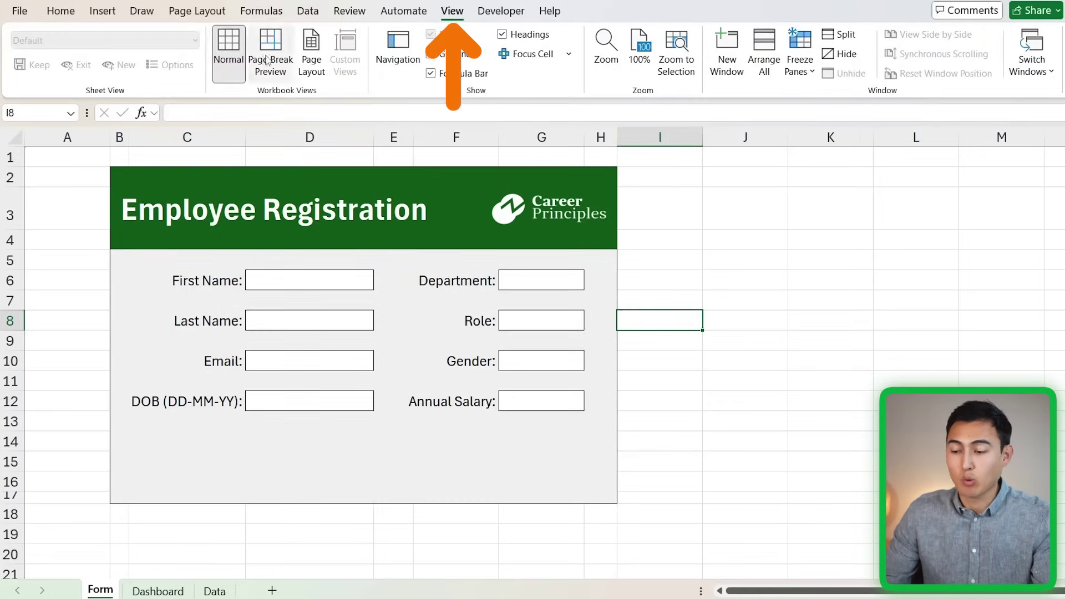
pyautogui.click(458, 55)
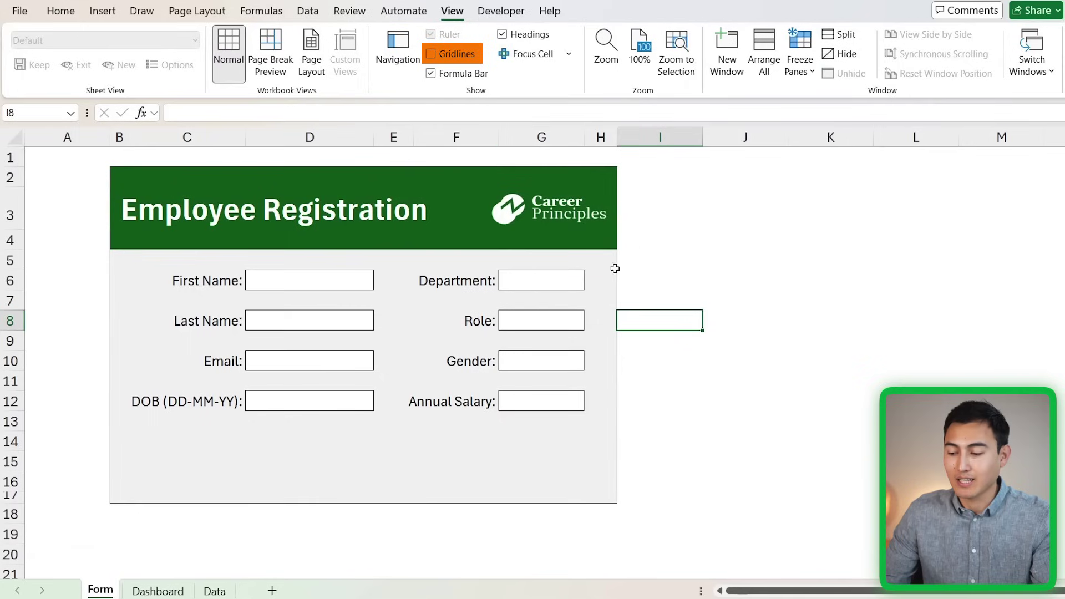
pyautogui.moveTo(136, 281); pyautogui.dragTo(158, 400)
pyautogui.click(248, 473)
# Fill cell J6 beside the form with light grey.
pyautogui.click(738, 278)
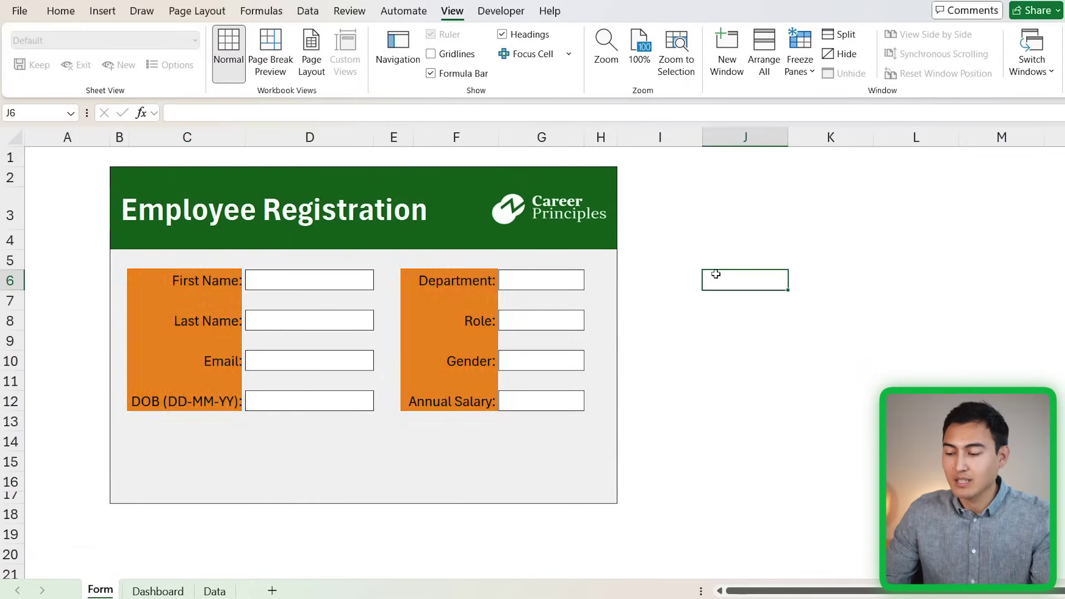
pyautogui.click(61, 11)
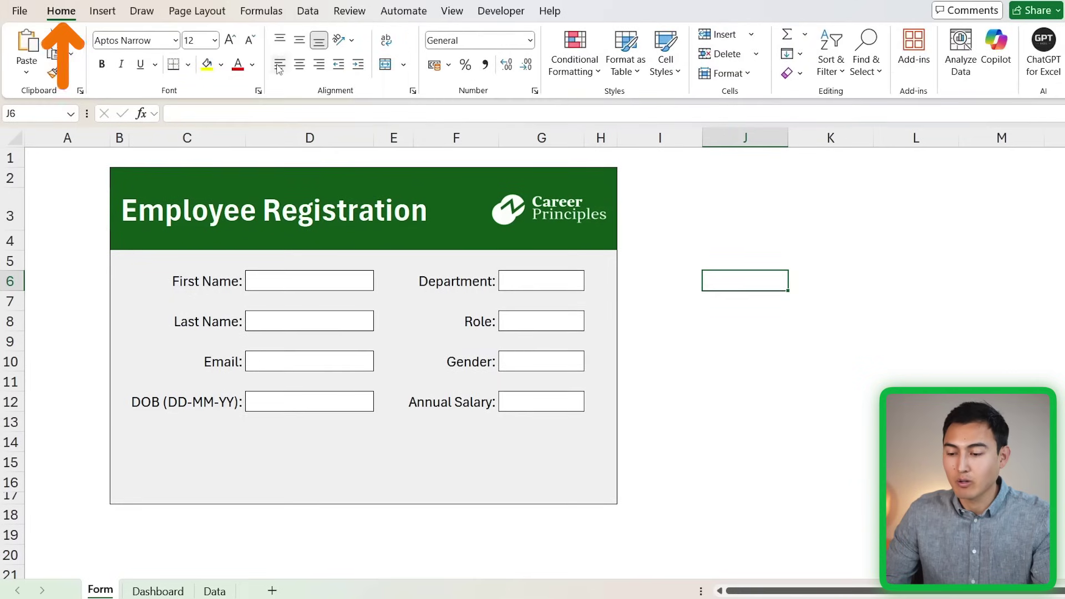
pyautogui.click(221, 64)
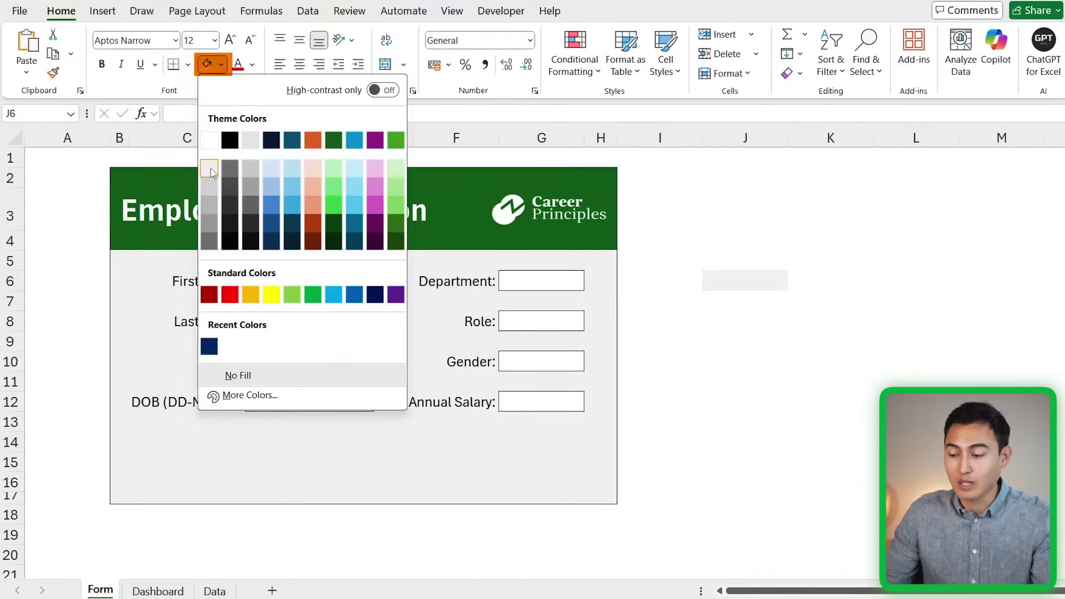
pyautogui.click(210, 174)
# Preview border options on input cell D6 without applying, then select column J and return to column A.
pyautogui.click(278, 279)
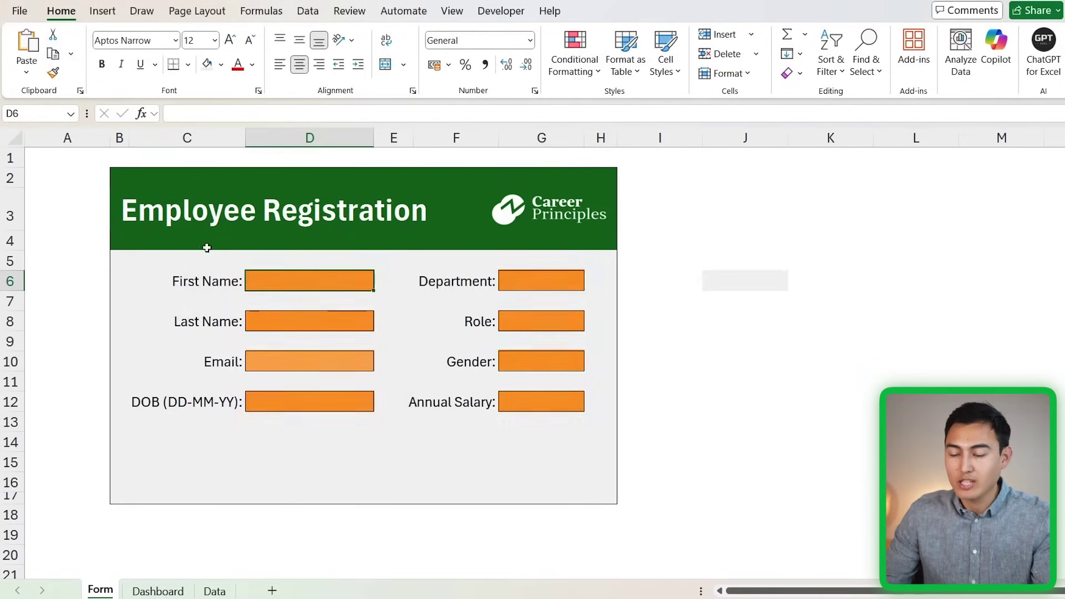
pyautogui.click(188, 64)
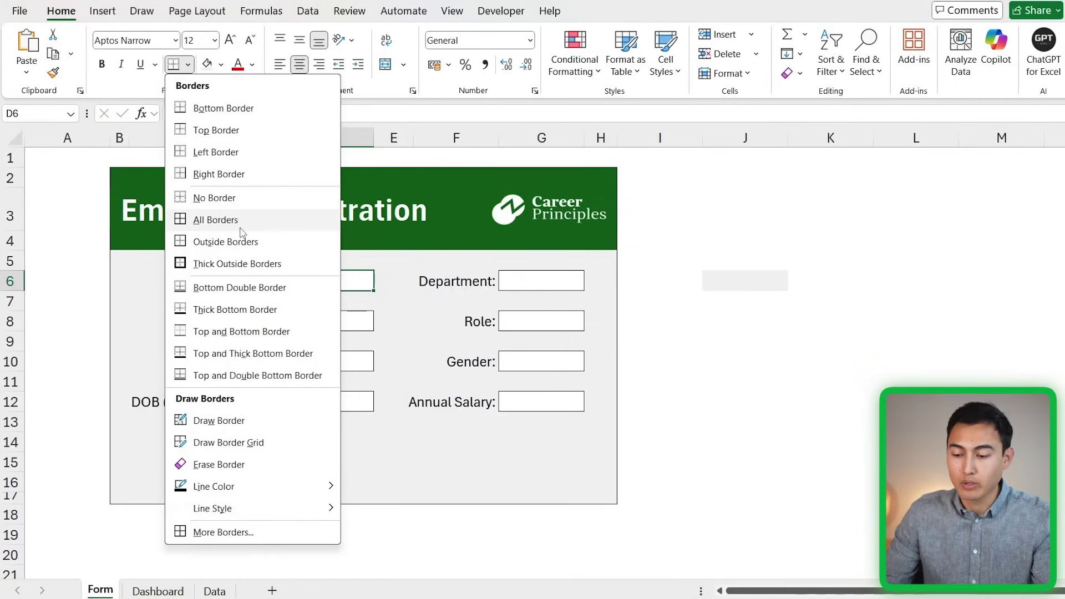
pyautogui.click(679, 275)
pyautogui.moveTo(714, 258); pyautogui.dragTo(749, 352)
pyautogui.hotkey('ctrl', 'space')
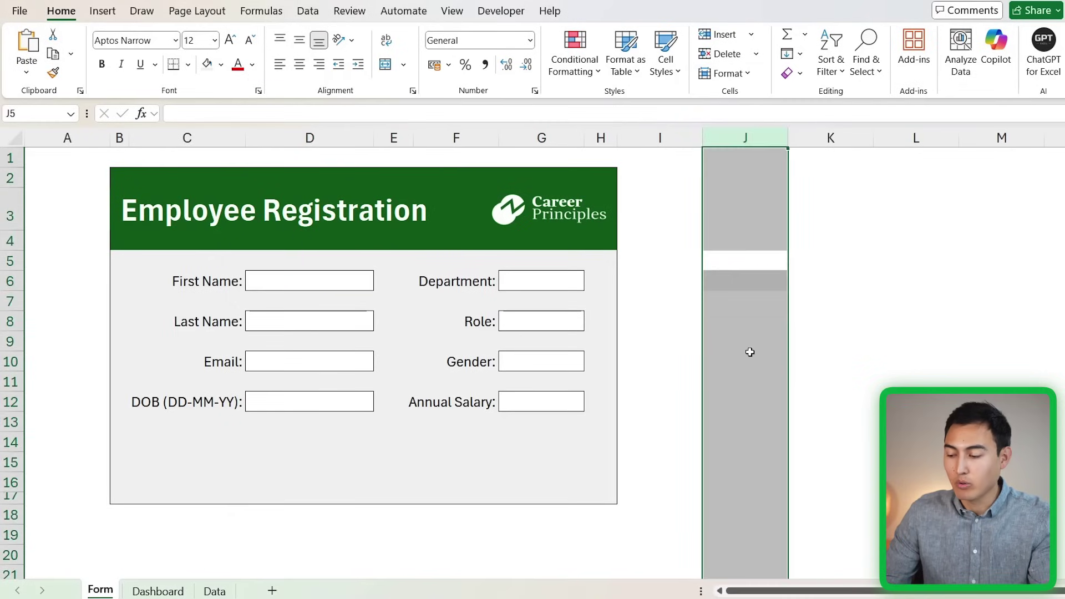
pyautogui.press('Left')
pyautogui.press('Home')
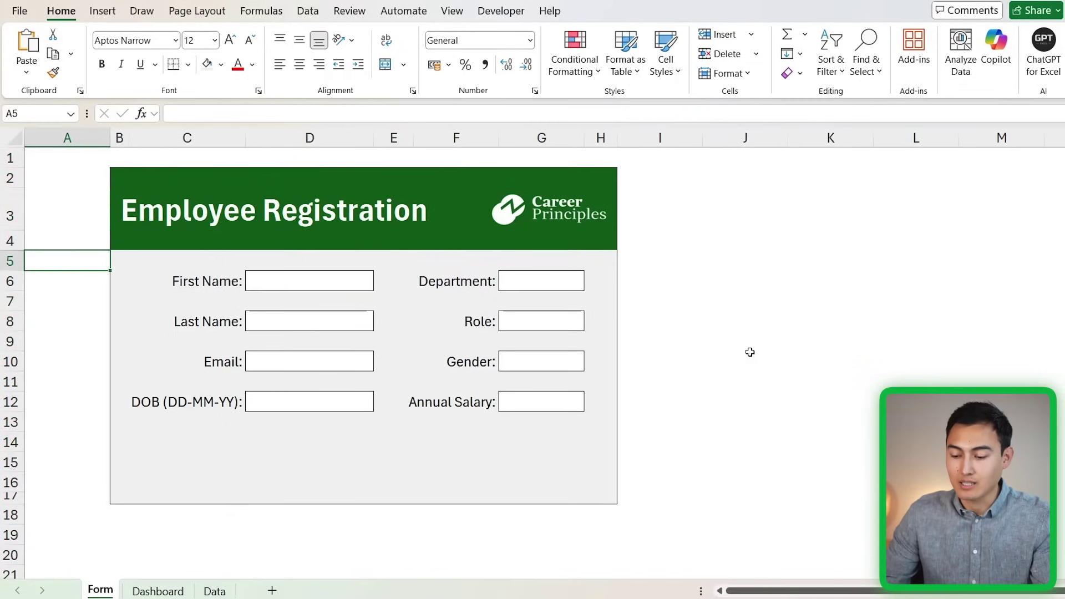
# Draw a rectangle button over D14:F16 below the form fields.
pyautogui.moveTo(298, 442); pyautogui.dragTo(425, 472)
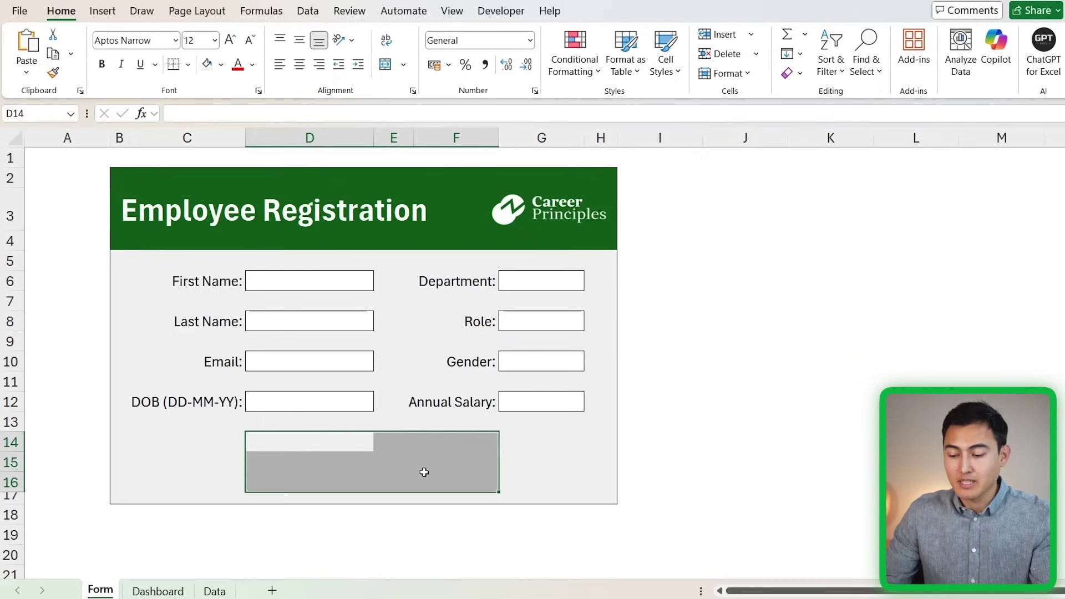
pyautogui.click(342, 451)
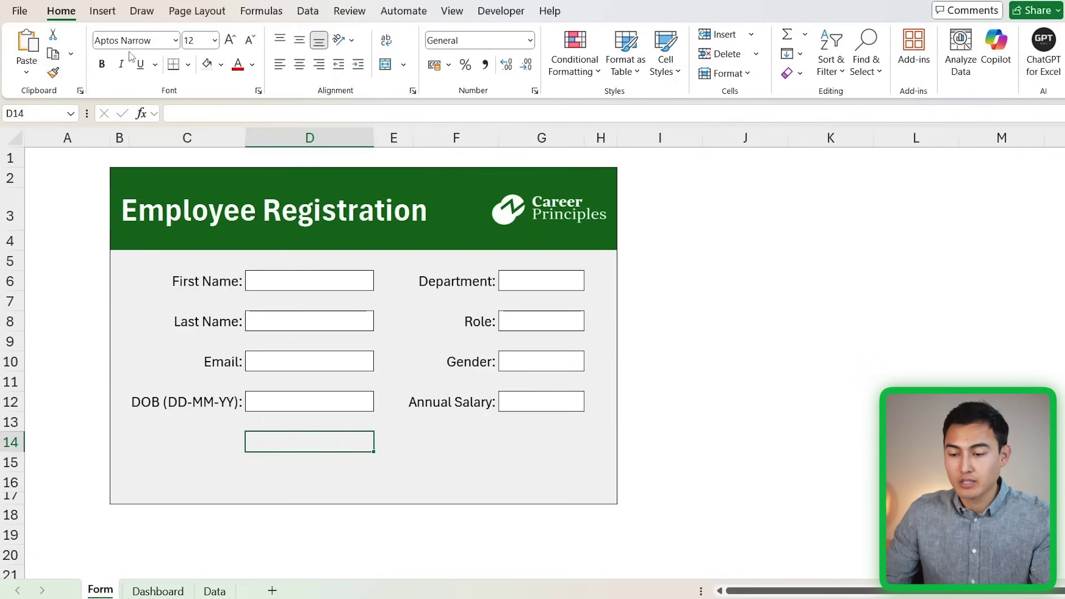
pyautogui.click(103, 12)
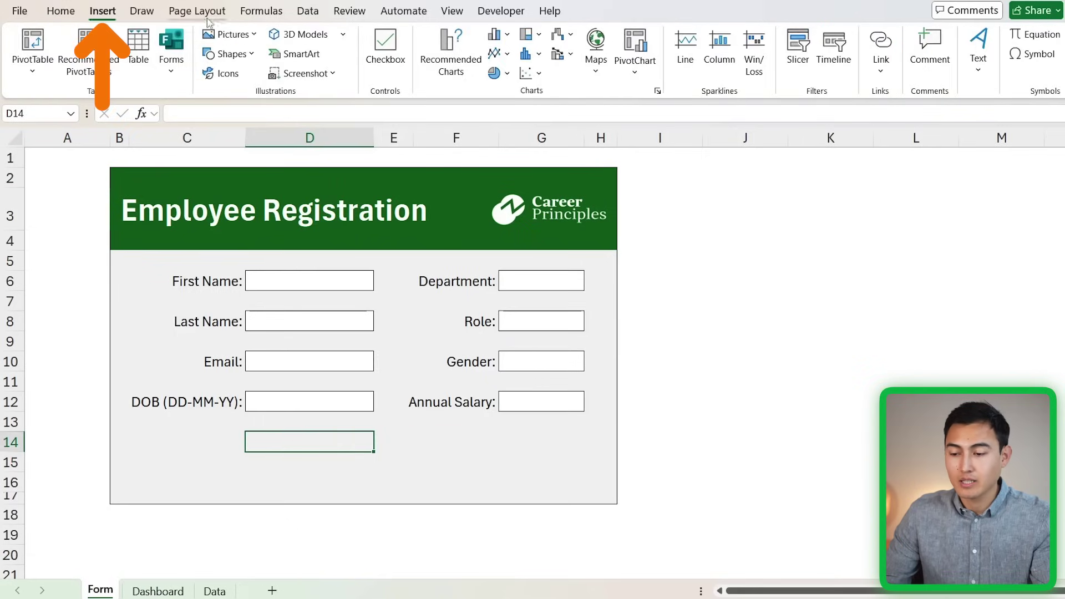
pyautogui.click(243, 55)
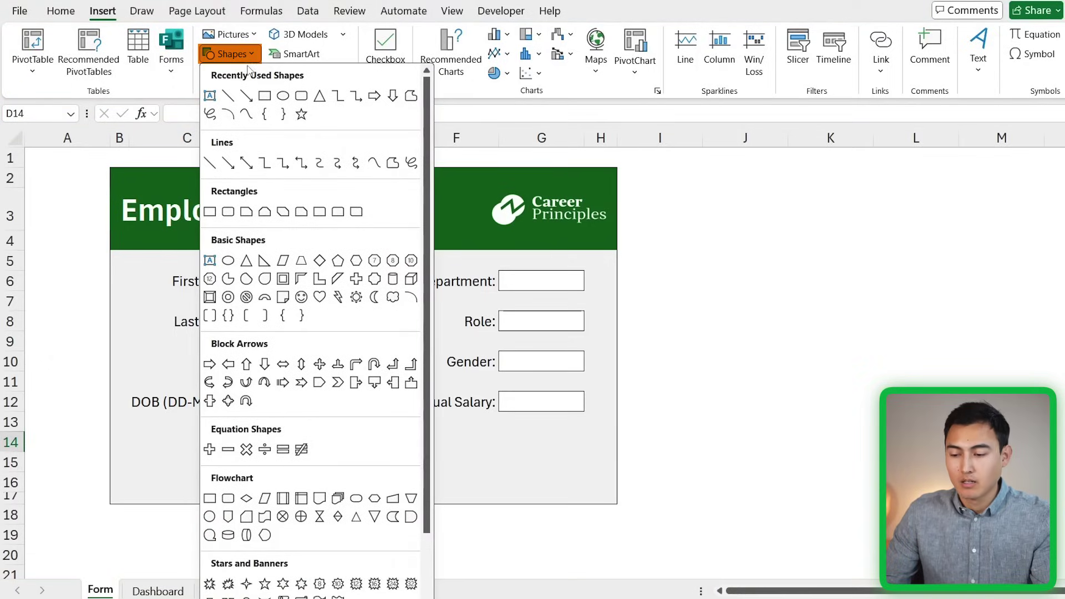
pyautogui.click(264, 96)
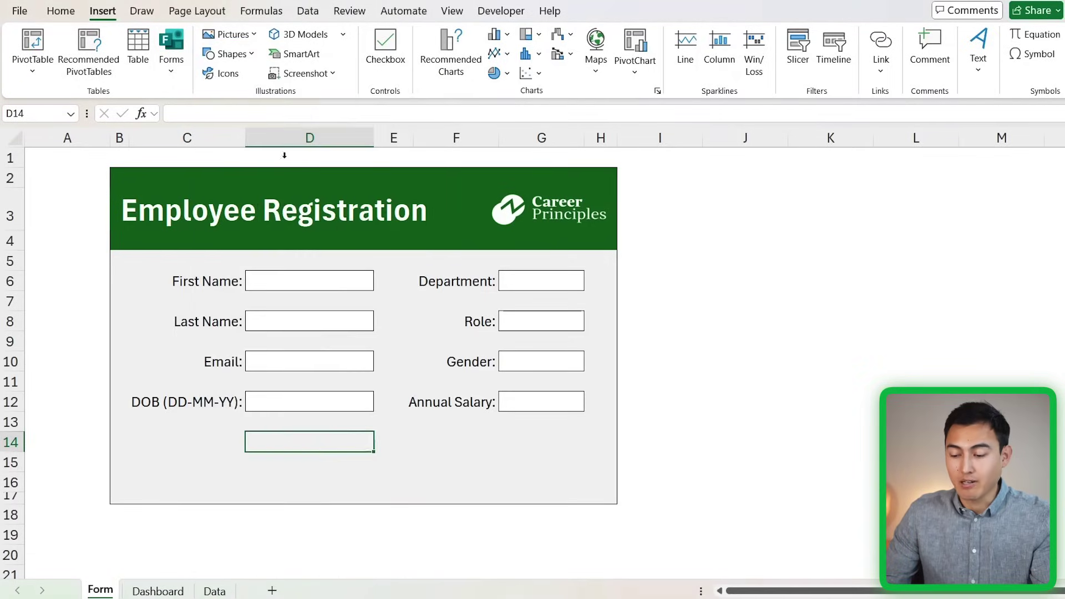
pyautogui.moveTo(309, 437); pyautogui.dragTo(460, 482)
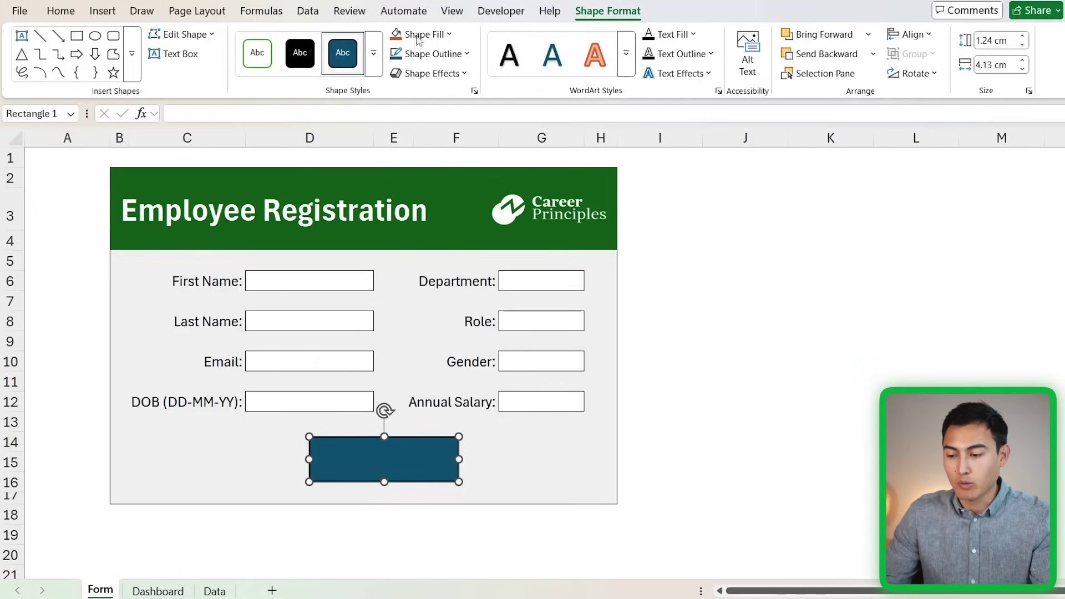
# Fill the rectangle dark green and remove its outline.
pyautogui.click(450, 35)
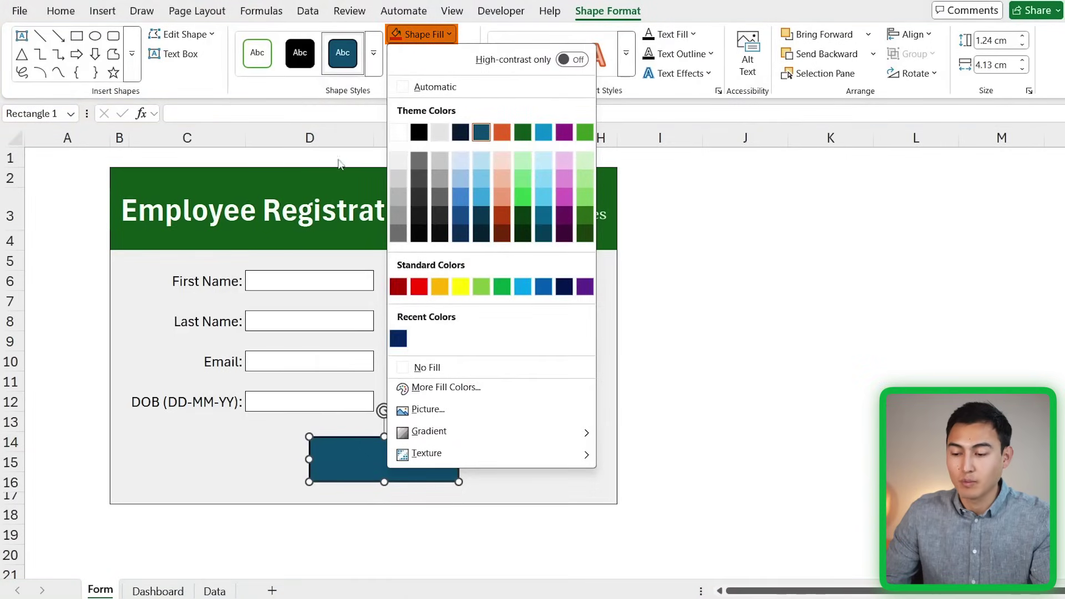
pyautogui.click(523, 133)
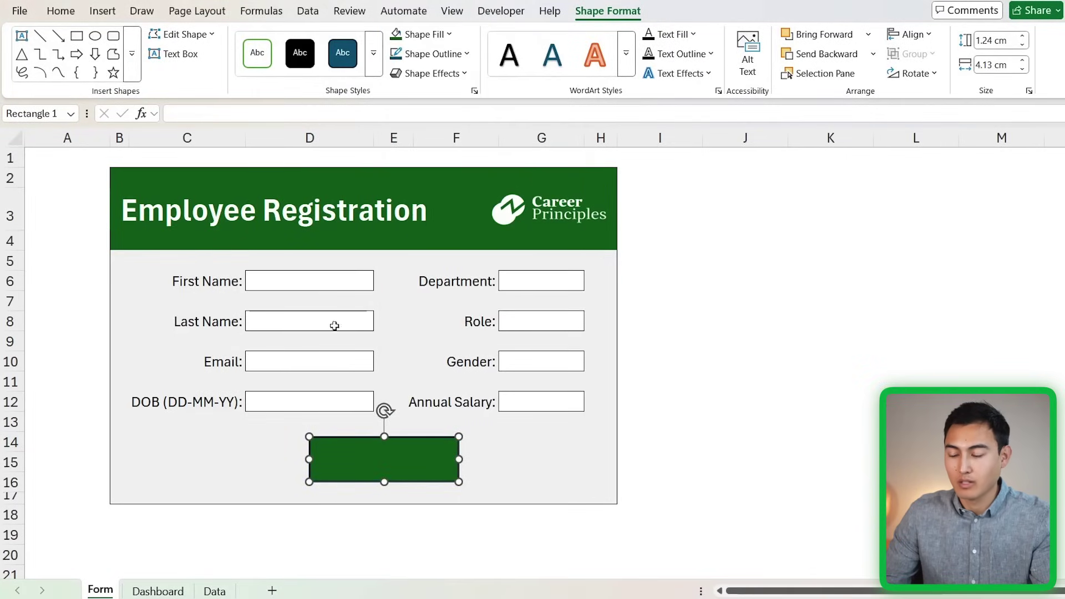
pyautogui.click(465, 54)
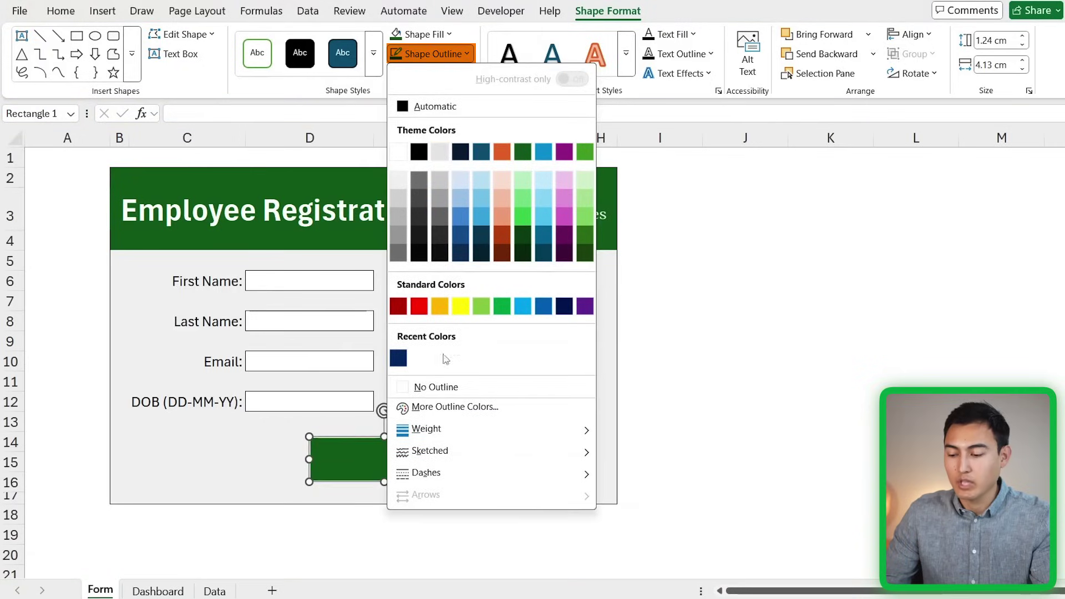
pyautogui.click(436, 387)
# Label the rectangle 'Submit' in bold, centred both ways, at 16 pt.
pyautogui.write('S')
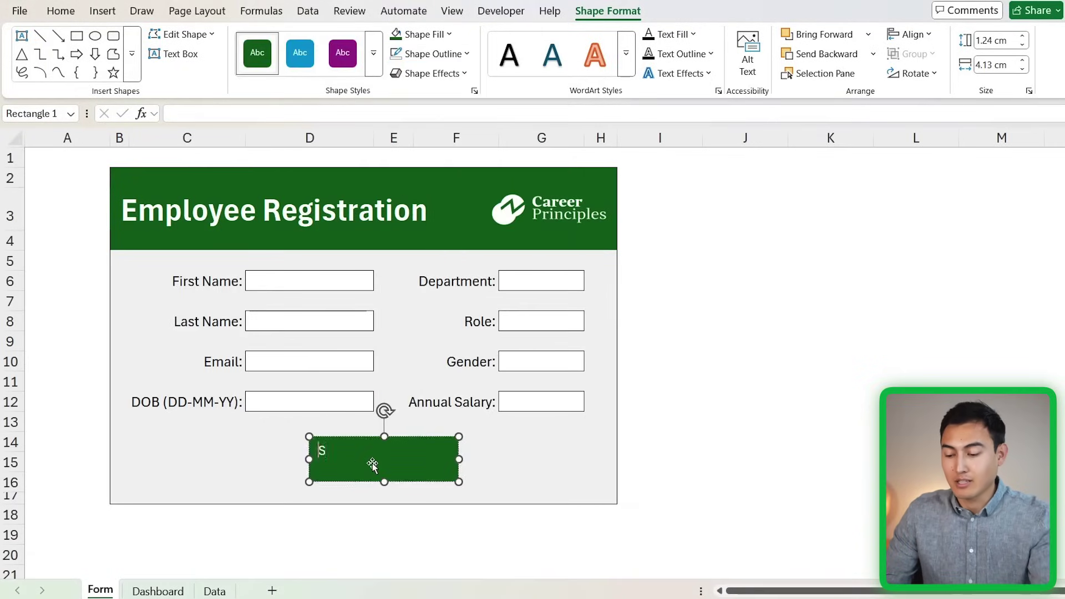
pyautogui.write('ubmit')
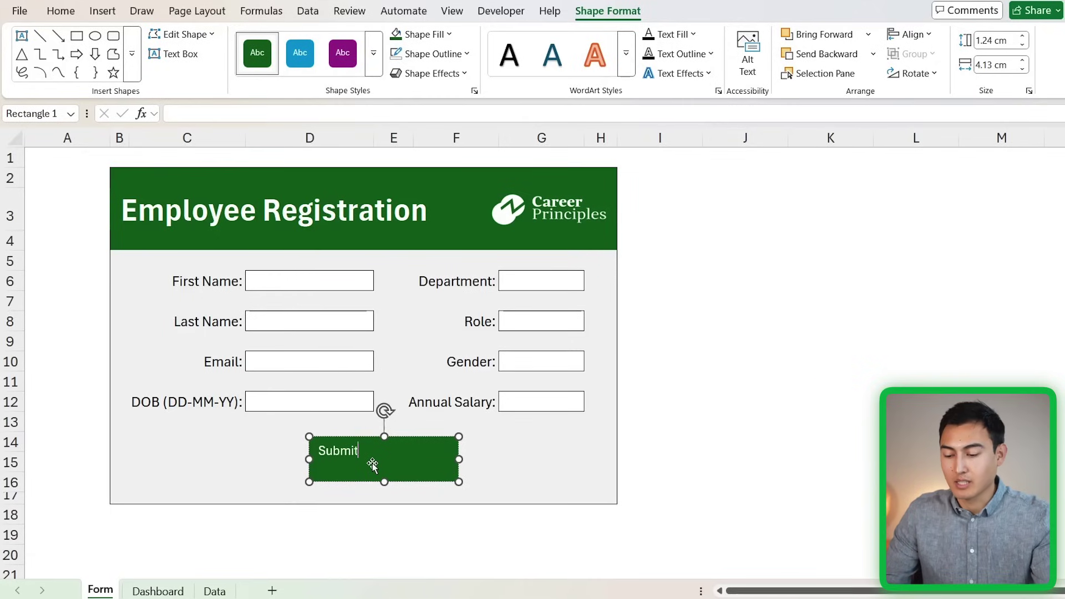
pyautogui.hotkey('ctrl', 'a')
pyautogui.hotkey('ctrl', 'b')
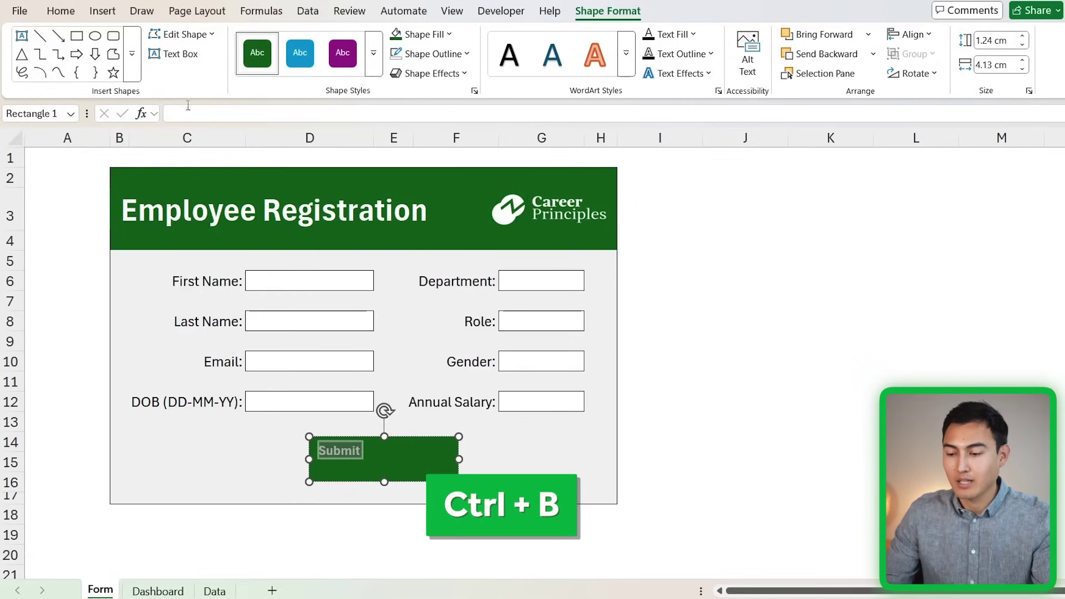
pyautogui.click(49, 12)
pyautogui.click(298, 45)
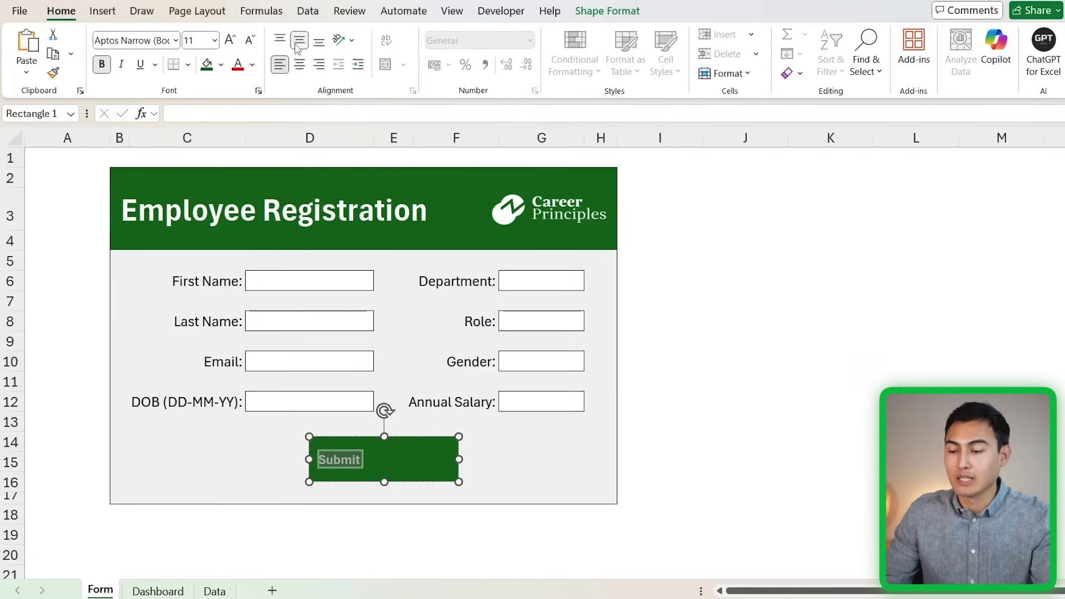
pyautogui.click(299, 65)
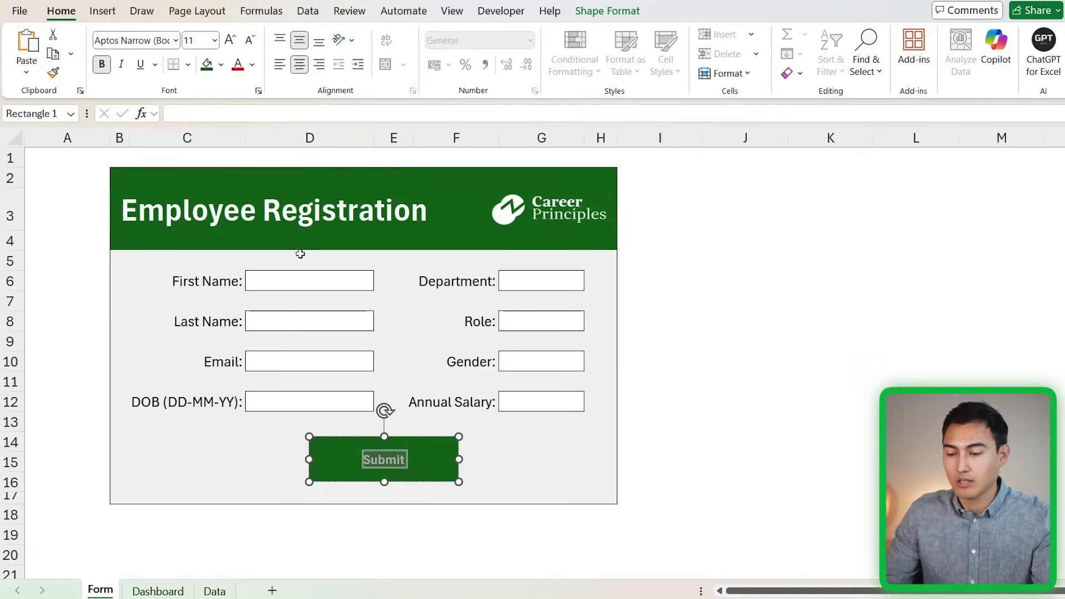
pyautogui.click(229, 41)
pyautogui.click(229, 41)
pyautogui.click(229, 41)
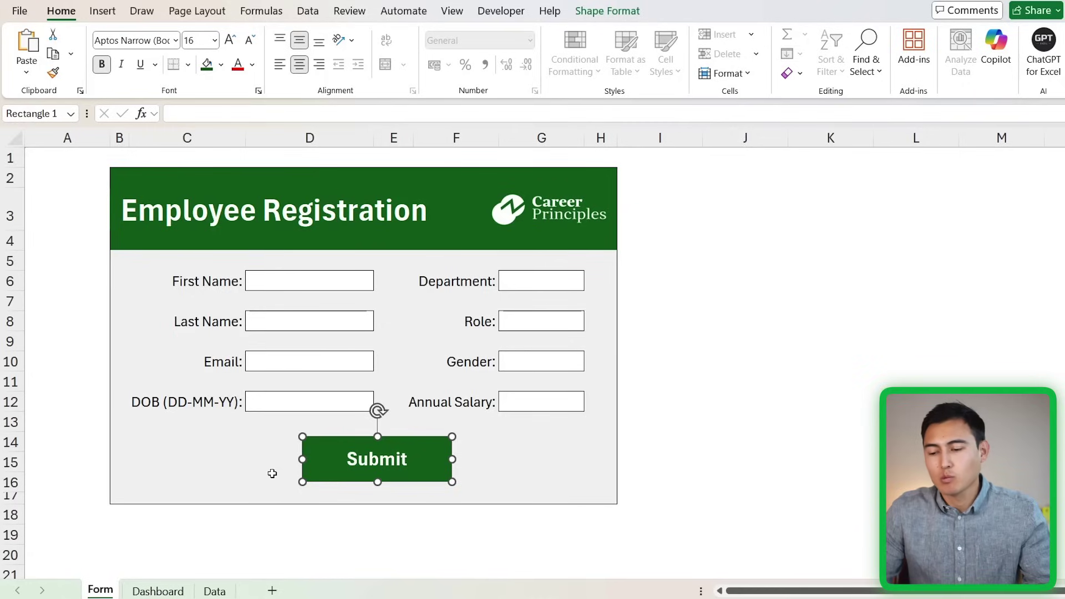
pyautogui.click(160, 278)
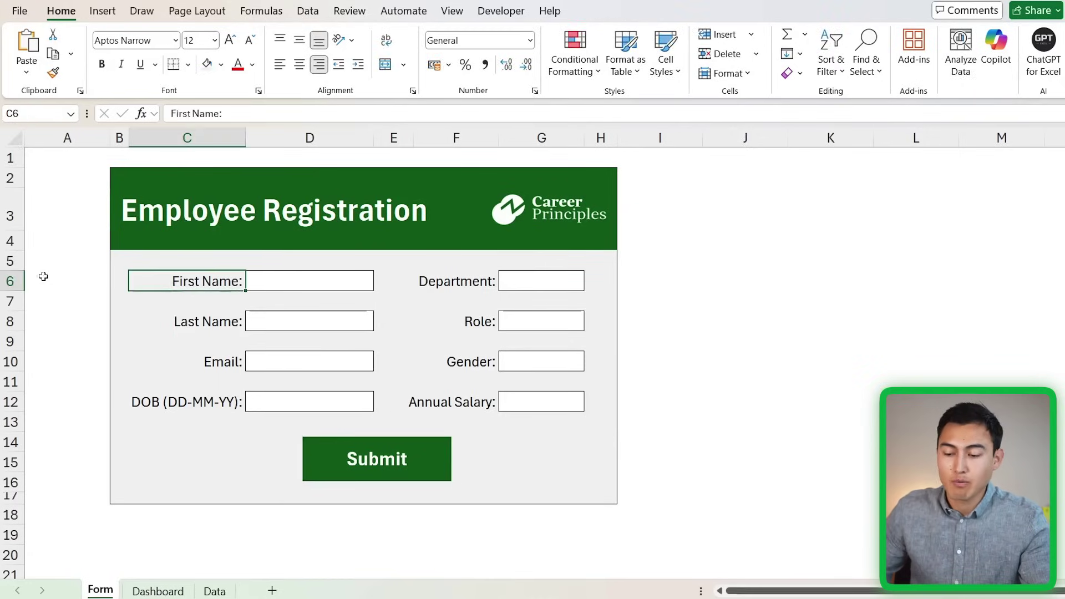
pyautogui.click(317, 280)
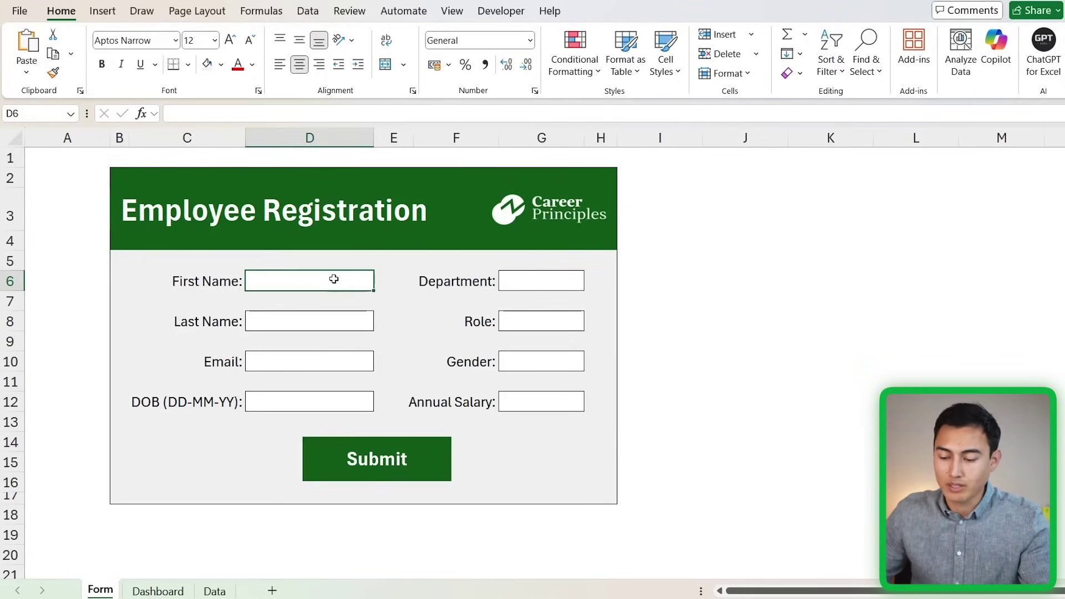
pyautogui.click(550, 281)
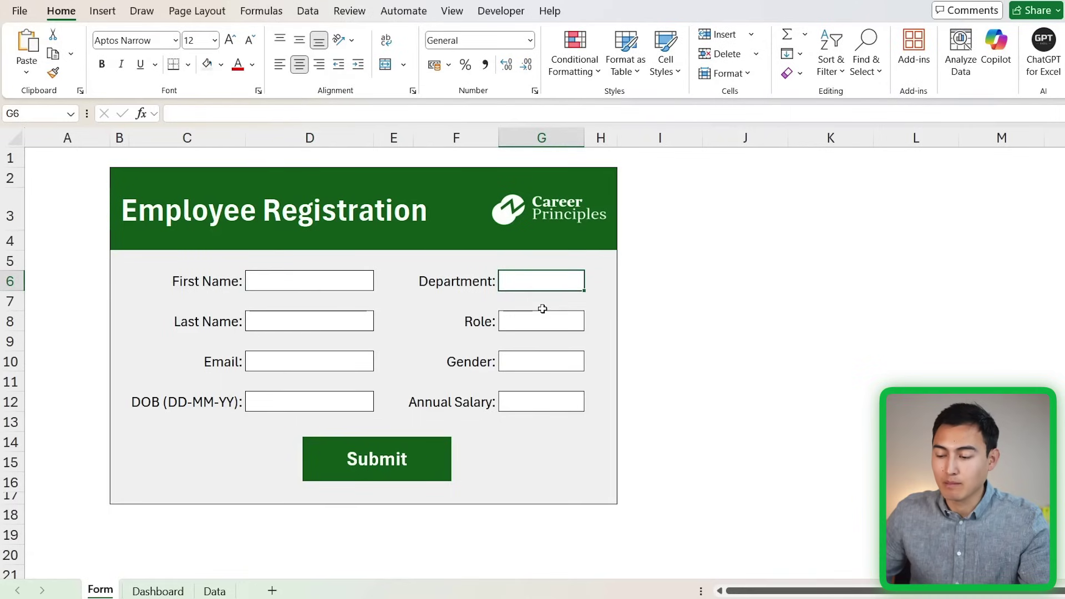
pyautogui.click(215, 591)
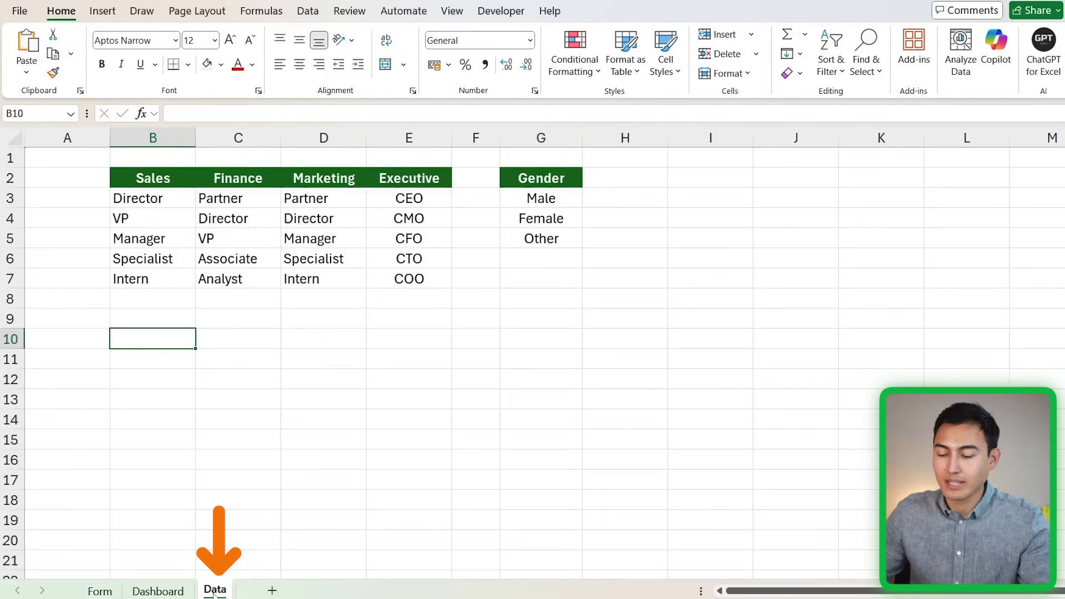
pyautogui.moveTo(136, 178); pyautogui.dragTo(412, 178)
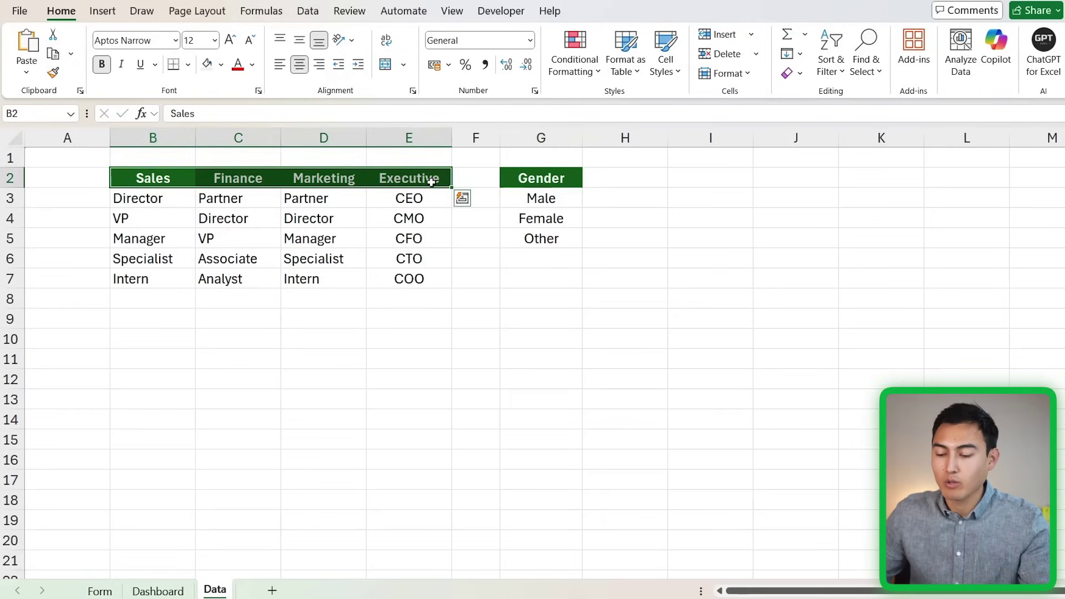
pyautogui.press('Left')
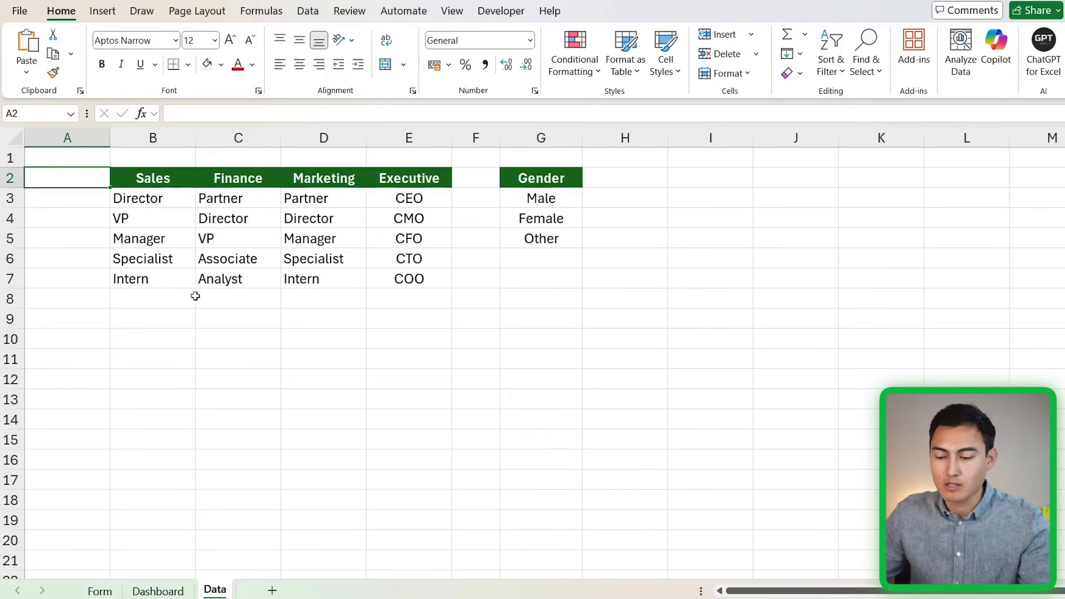
pyautogui.click(100, 590)
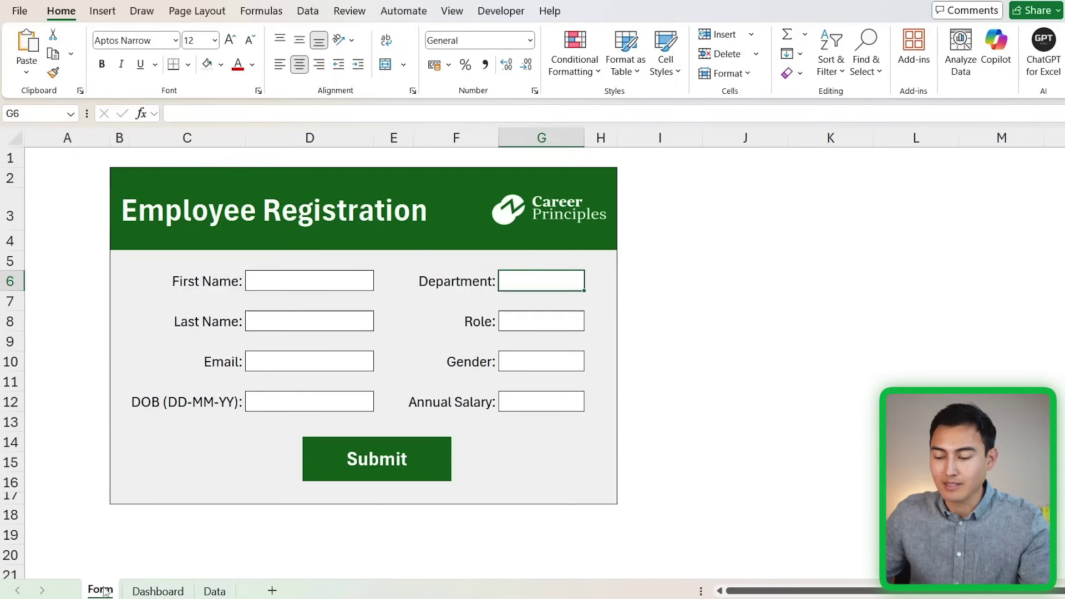
# Add list validation to the Department cell G6 with source Data!$B$2:$E$2.
pyautogui.click(308, 12)
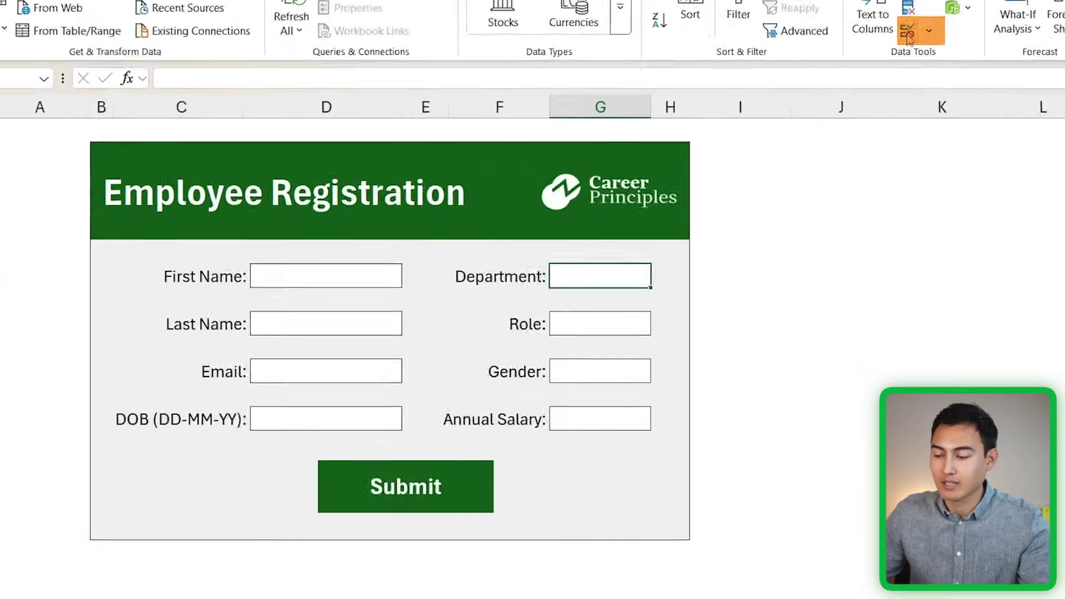
pyautogui.click(801, 75)
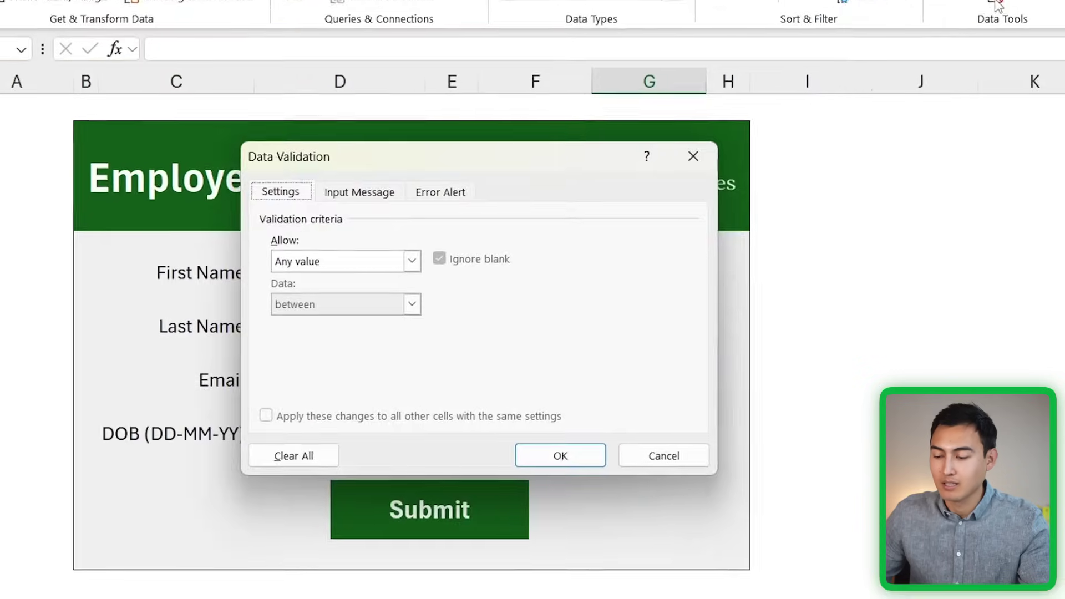
pyautogui.click(311, 273)
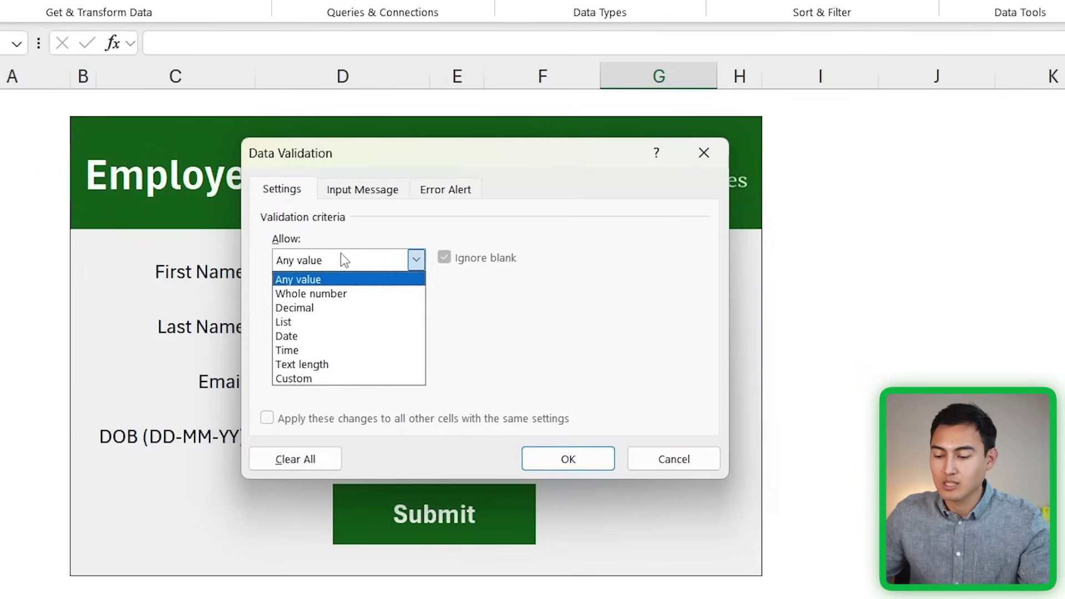
pyautogui.click(328, 322)
pyautogui.click(544, 350)
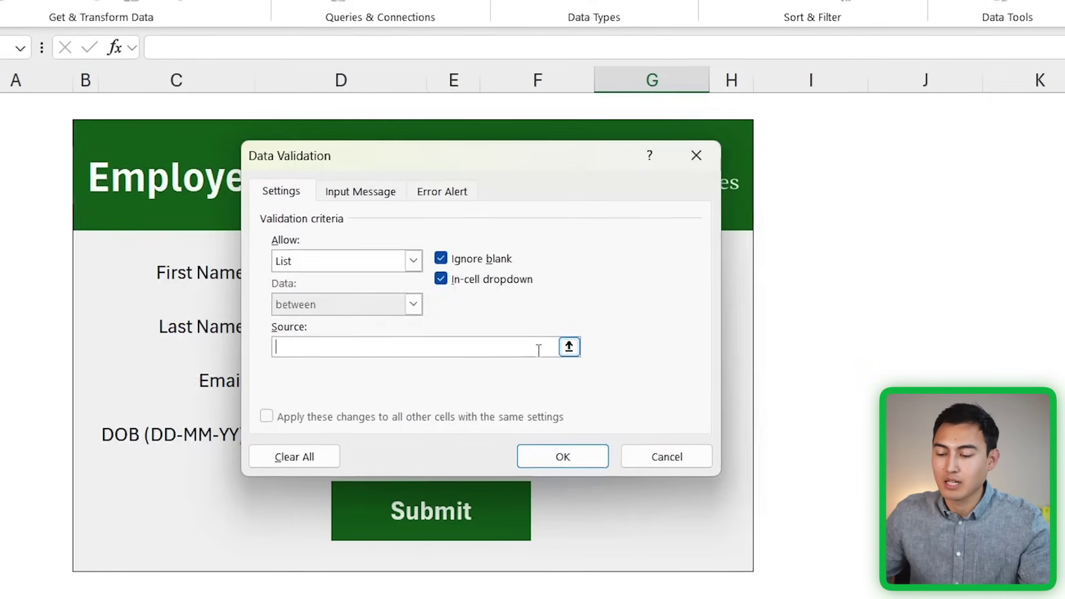
pyautogui.click(213, 591)
pyautogui.click(158, 177)
pyautogui.moveTo(137, 148); pyautogui.dragTo(478, 148)
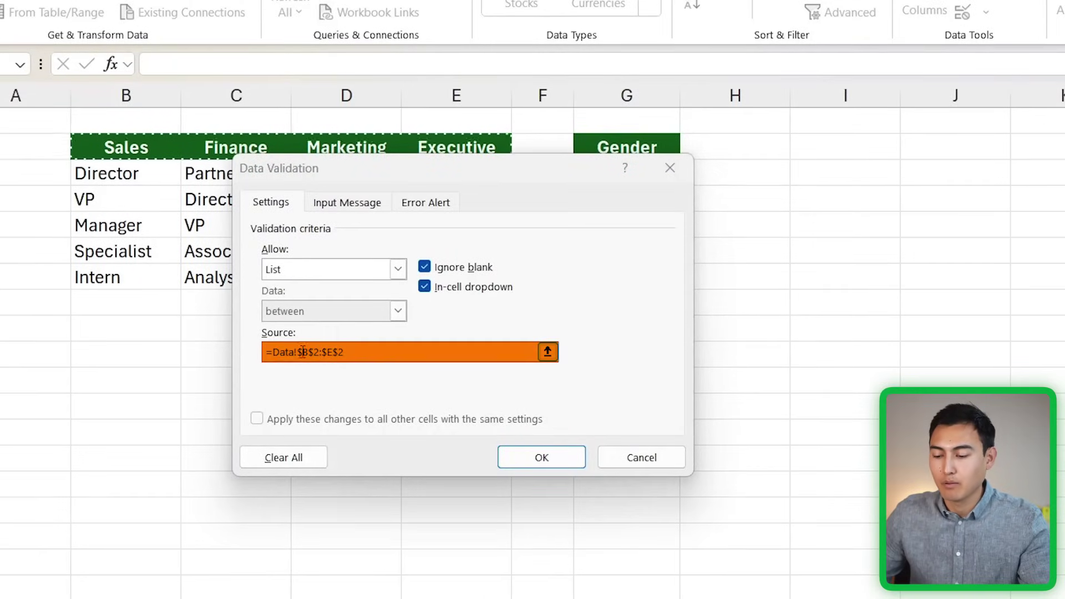
pyautogui.click(537, 458)
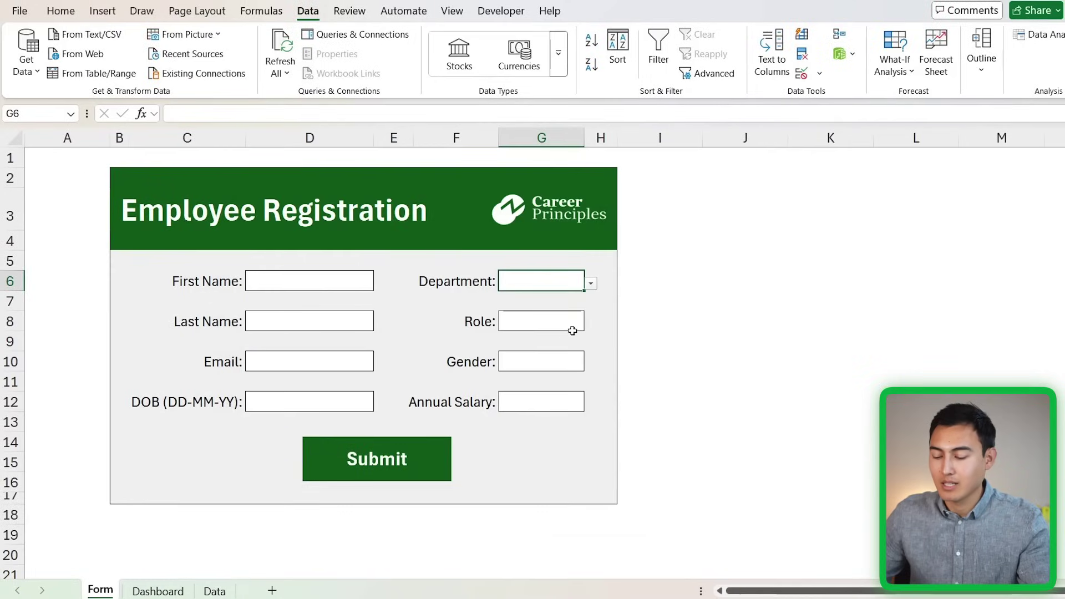
# Choose Finance from the new Department dropdown to test it.
pyautogui.press('alt')
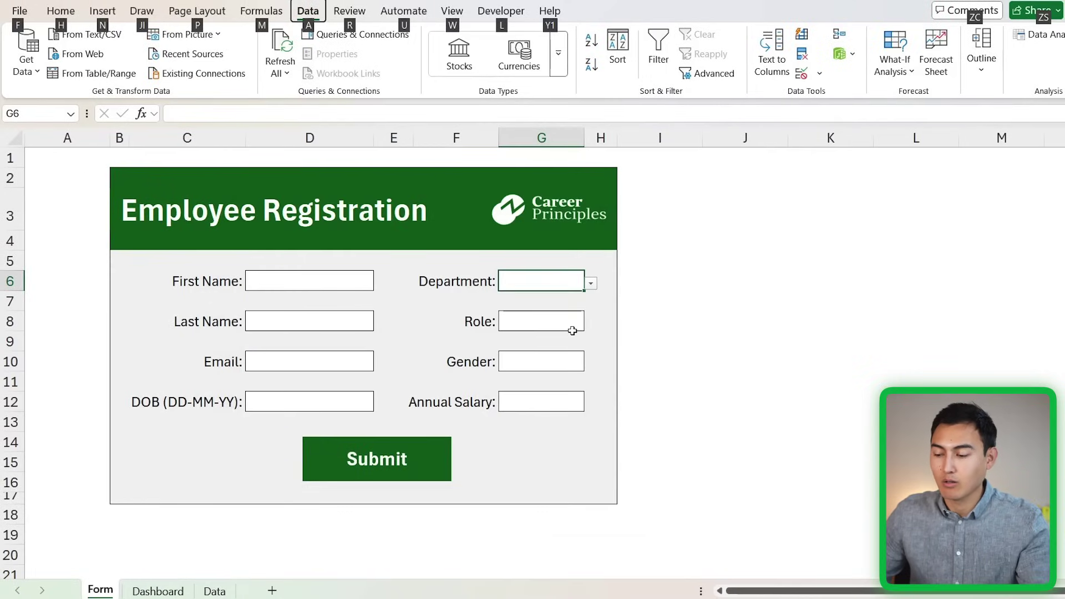
pyautogui.hotkey('alt', 'Down')
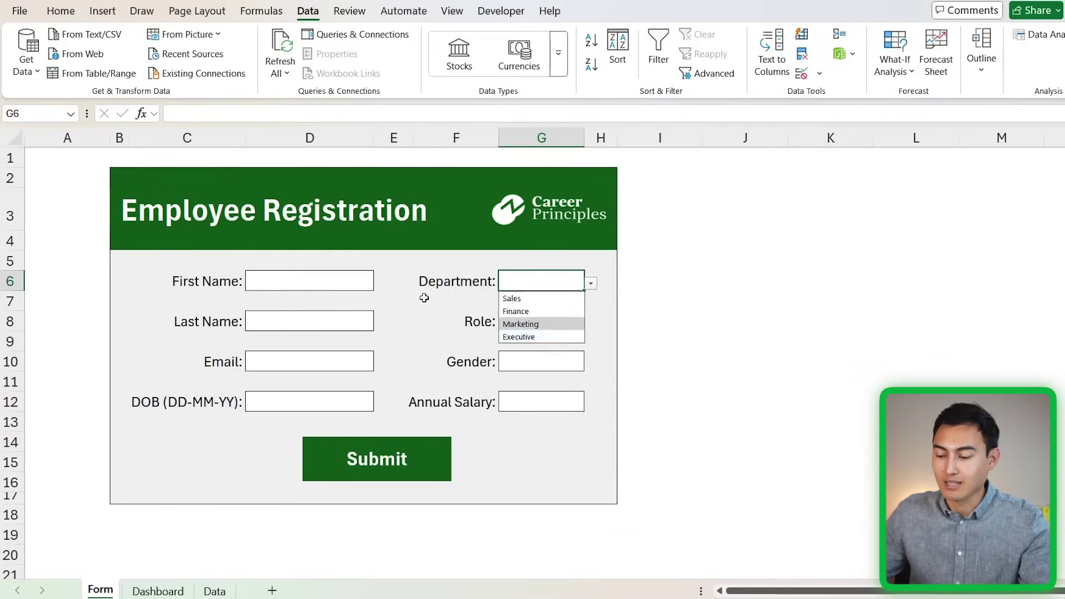
pyautogui.press('Down')
pyautogui.press('Up')
pyautogui.press('Up')
pyautogui.press('Return')
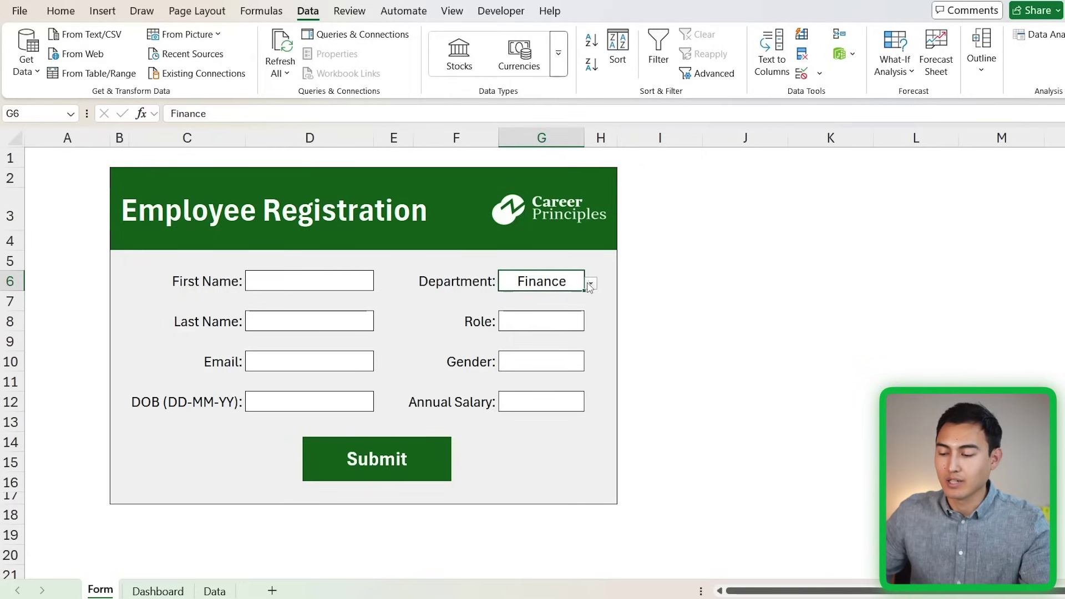
pyautogui.click(520, 320)
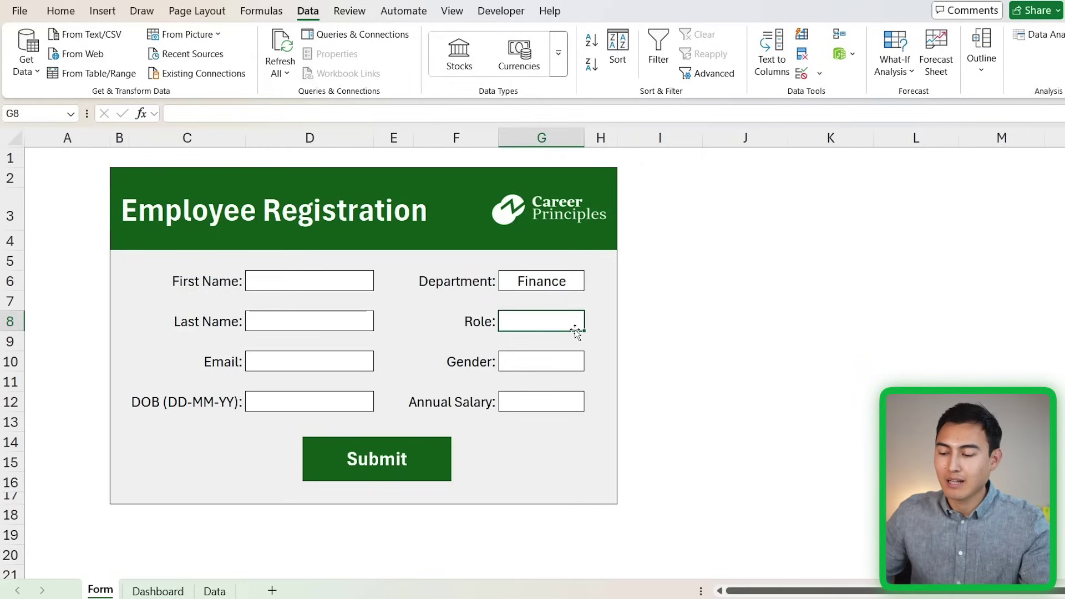
# Look over the Finance roles on the Data sheet, then return to the Form sheet.
pyautogui.click(215, 591)
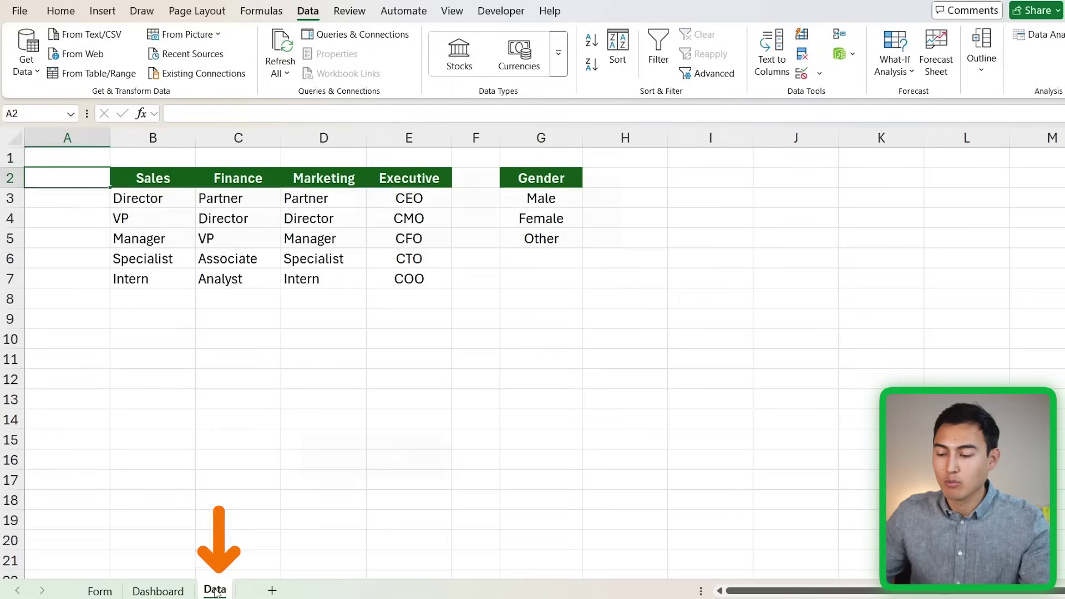
pyautogui.click(247, 185)
pyautogui.moveTo(249, 190); pyautogui.dragTo(234, 277)
pyautogui.hotkey('ctrl', 'z')
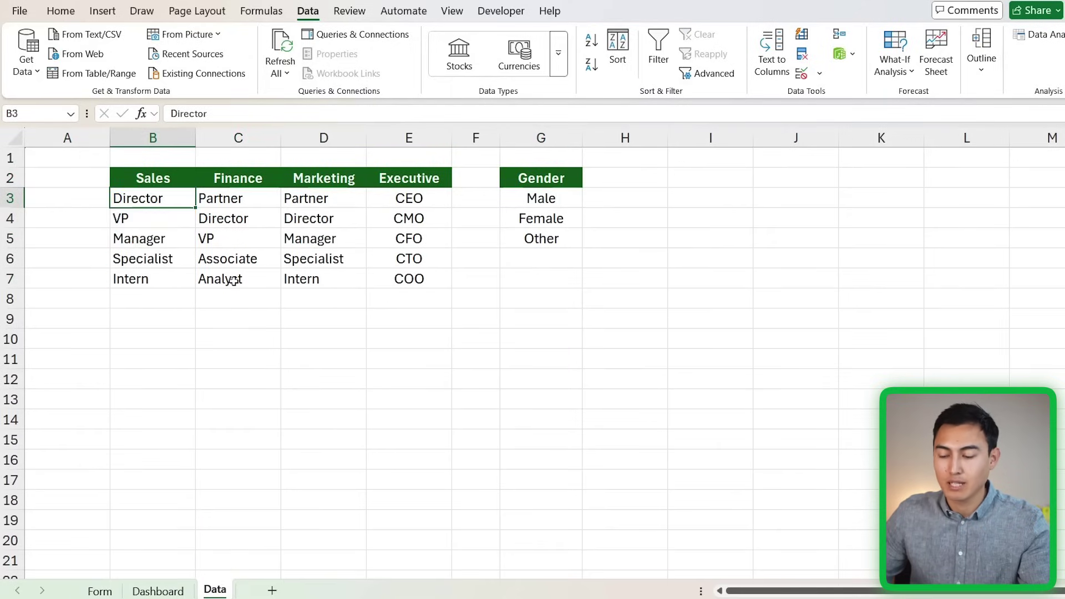
pyautogui.hotkey('ctrl', 'pageup')
pyautogui.hotkey('ctrl', 'pageup')
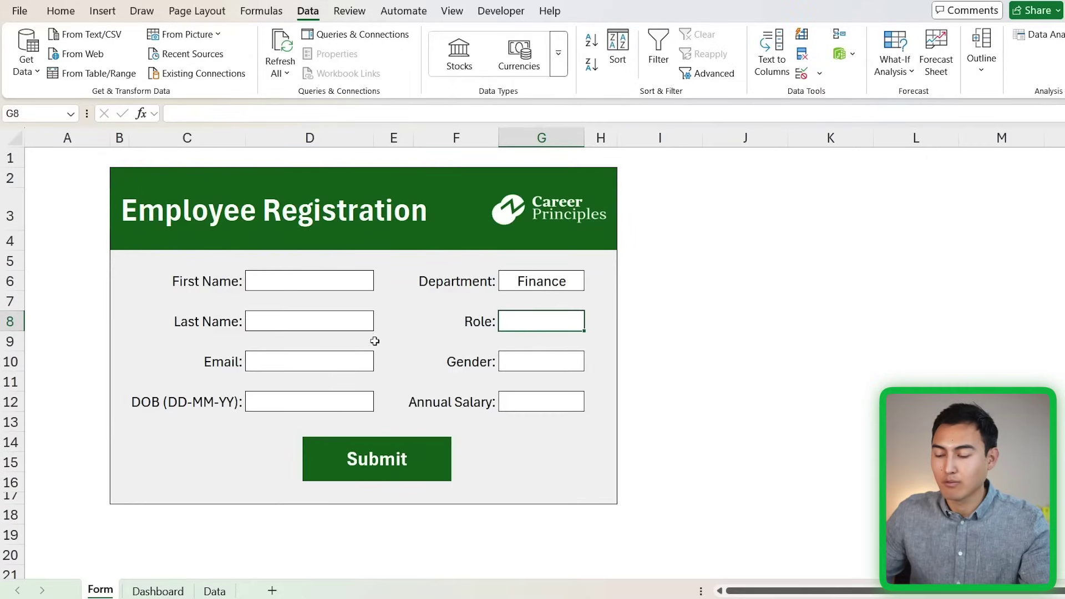
# Enter =XLOOKUP(G6,Data!B2:E2,Data!B3:E7,"") in G8, then clear G6 to test it.
pyautogui.write('=xlo')
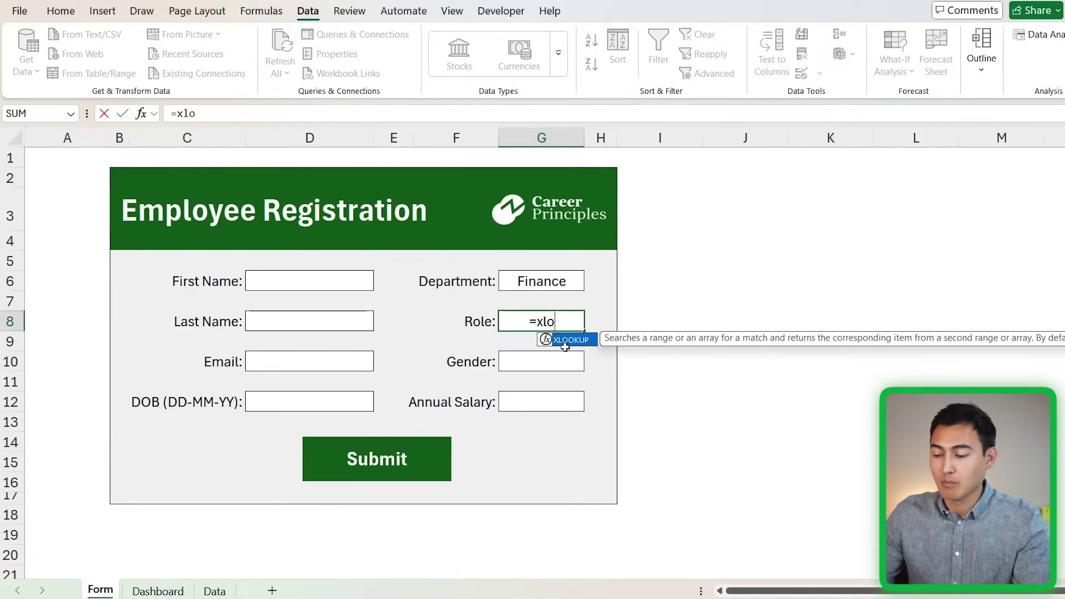
pyautogui.press('Tab')
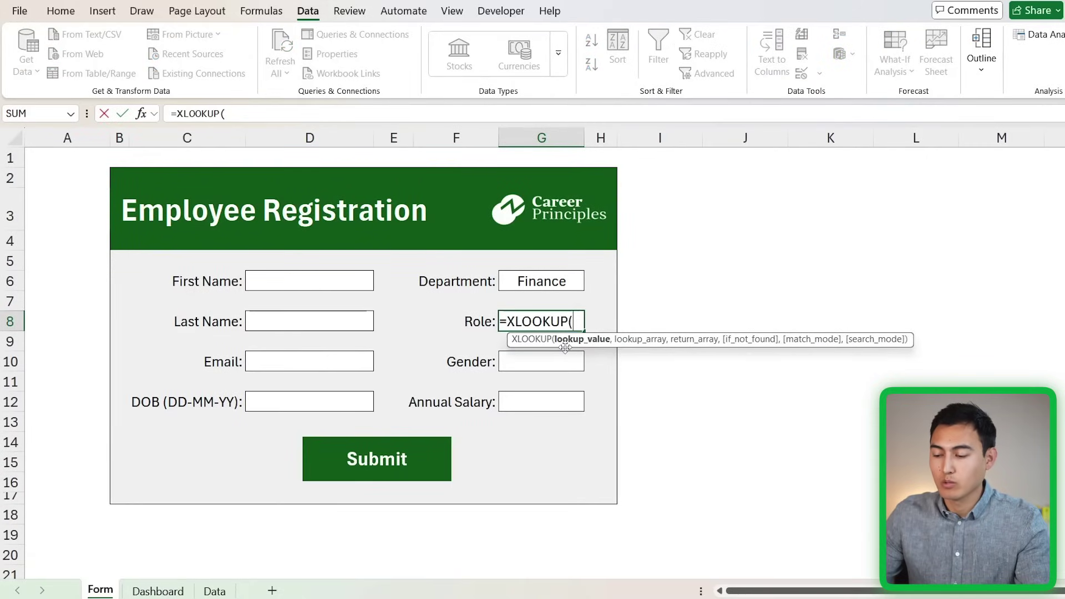
pyautogui.click(543, 280)
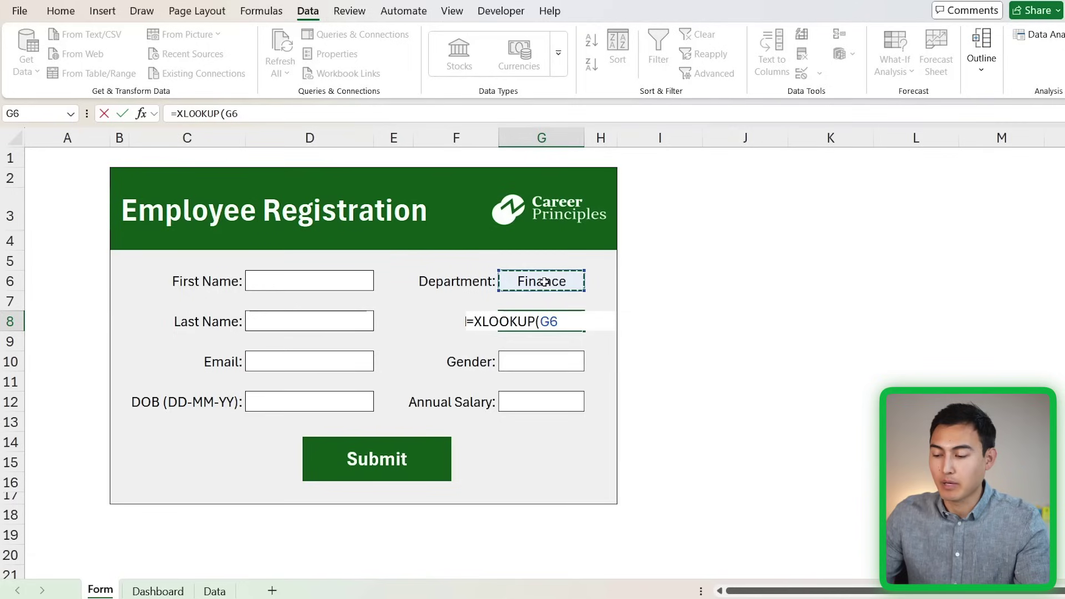
pyautogui.write(',')
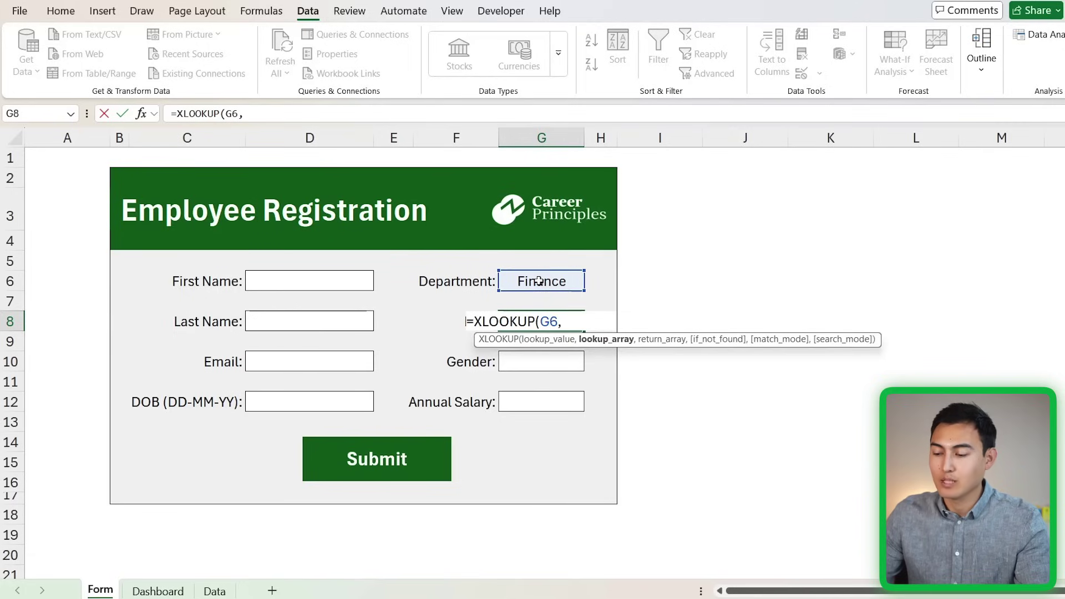
pyautogui.click(215, 591)
pyautogui.moveTo(146, 181); pyautogui.dragTo(426, 178)
pyautogui.write(',')
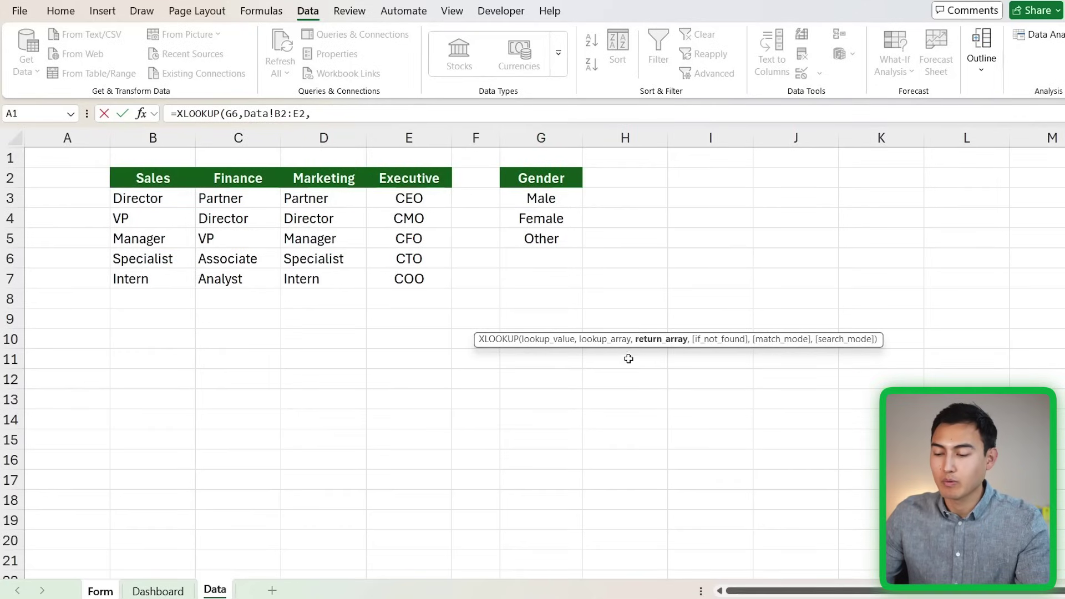
pyautogui.moveTo(118, 198); pyautogui.dragTo(416, 277)
pyautogui.write(',')
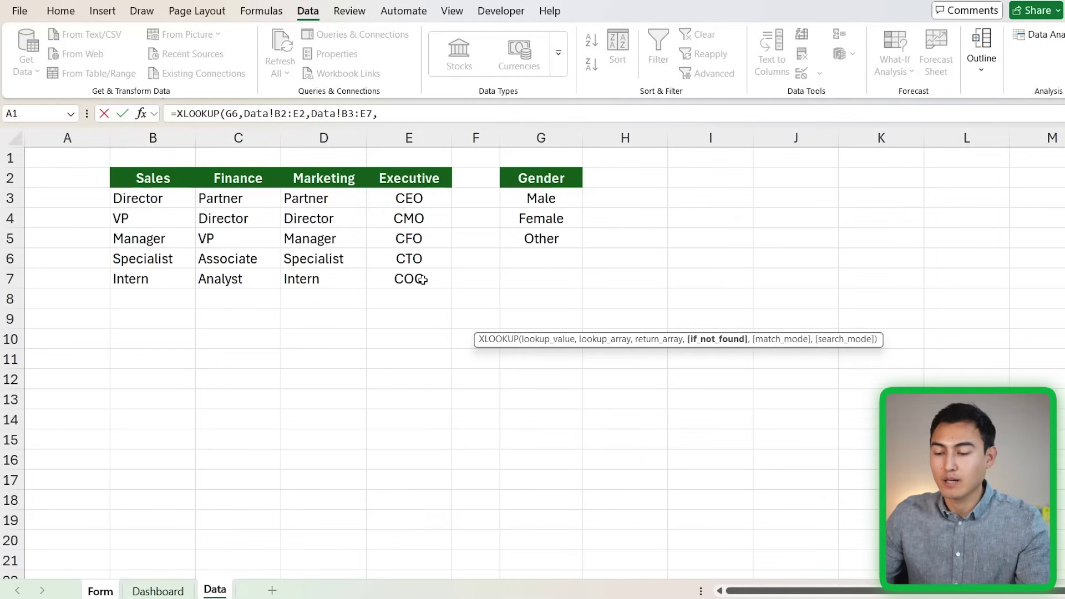
pyautogui.write('"")')
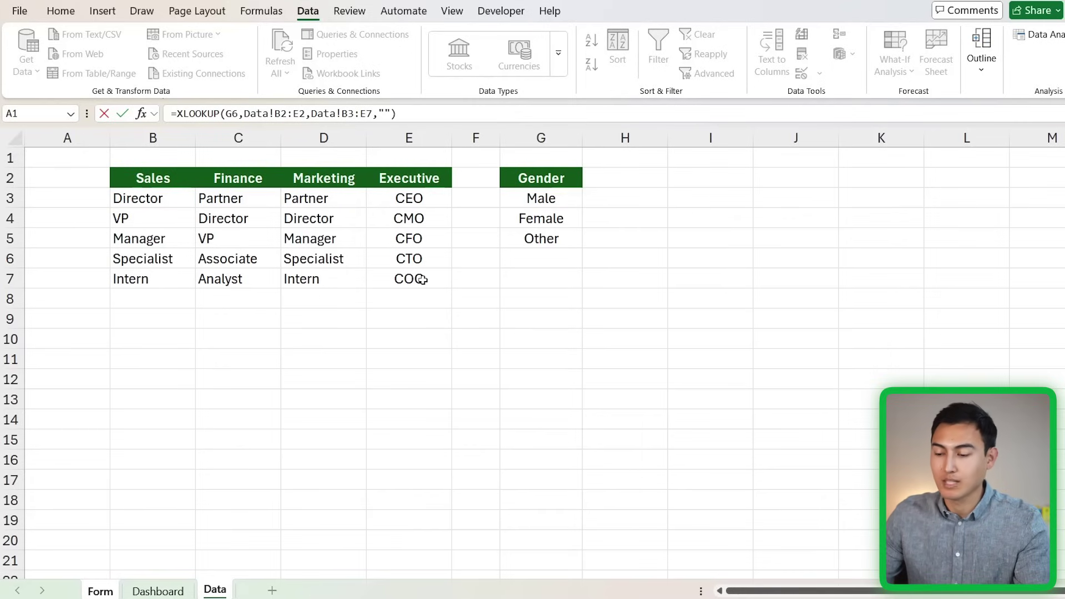
pyautogui.press('Return')
pyautogui.press('Up')
pyautogui.press('Up')
pyautogui.press('Up')
pyautogui.press('Delete')
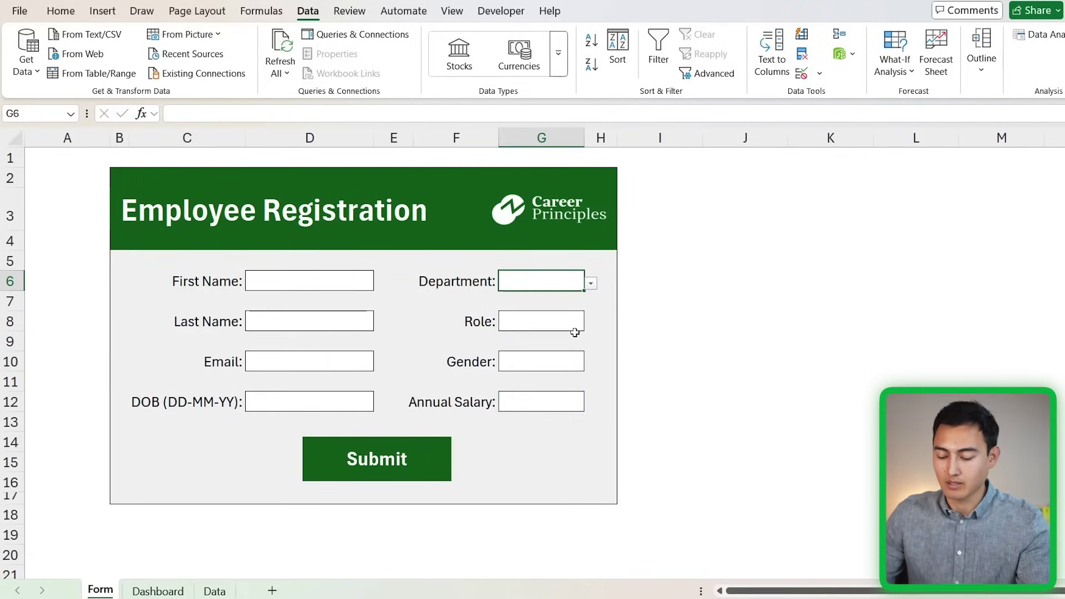
# Restore Finance in G6 and copy G8's XLOOKUP formula text from the formula bar.
pyautogui.hotkey('ctrl', 'z')
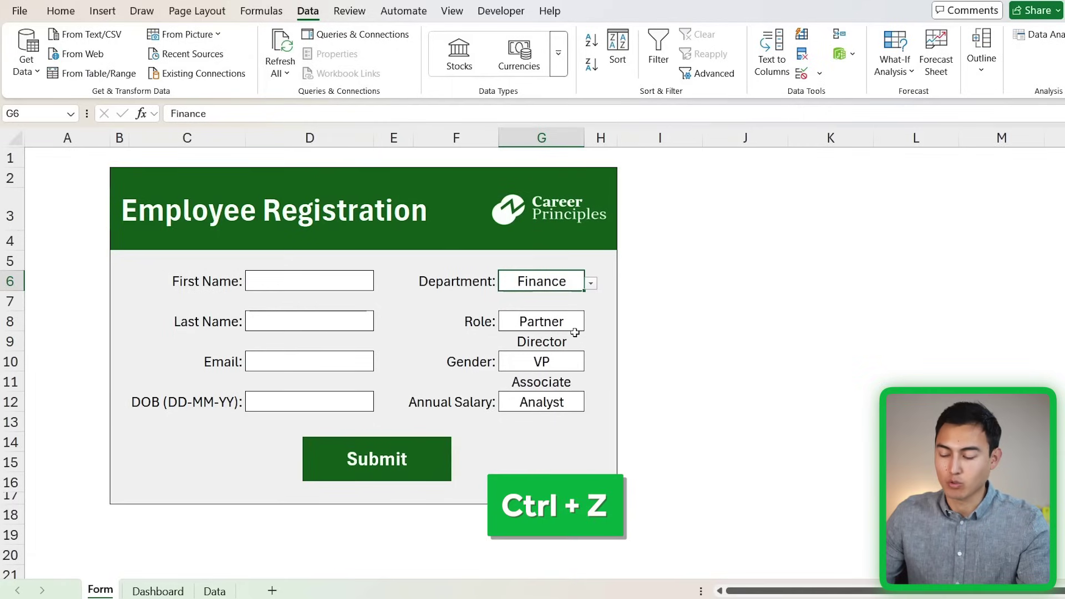
pyautogui.click(575, 331)
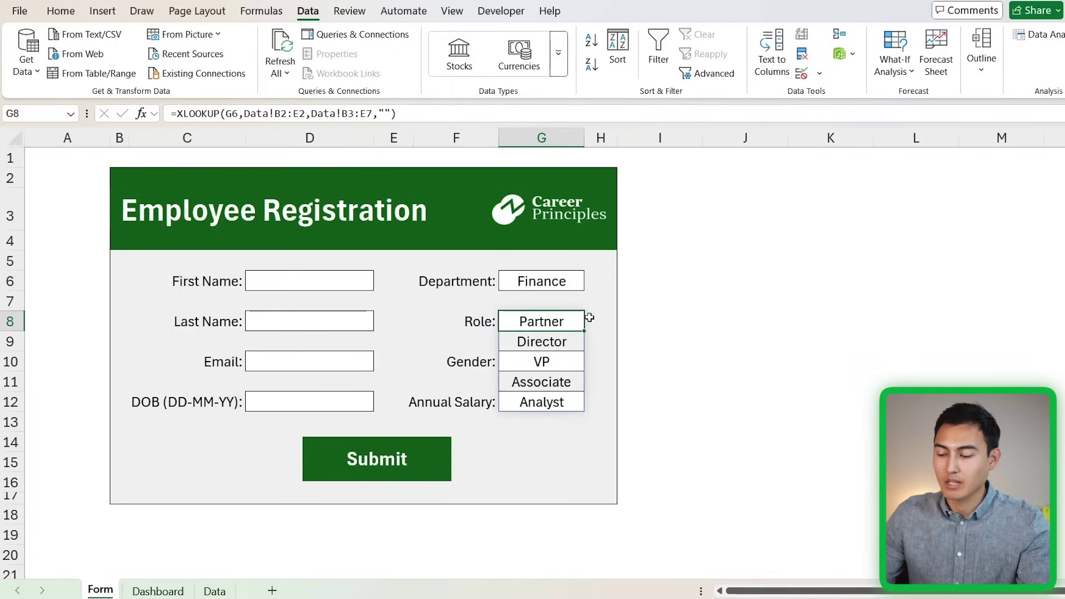
pyautogui.moveTo(397, 113); pyautogui.dragTo(154, 110)
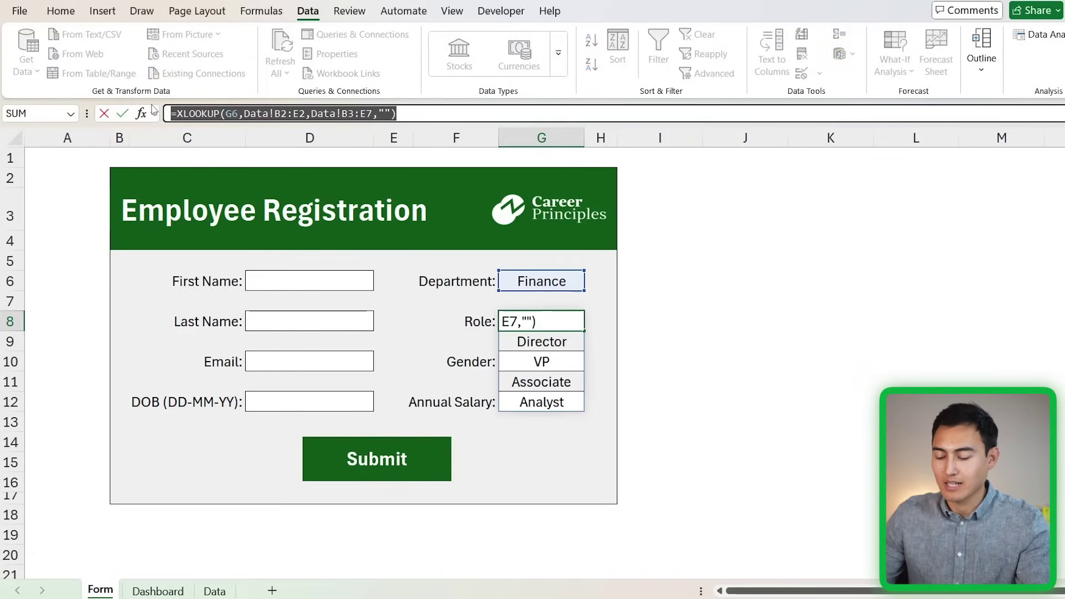
pyautogui.hotkey('ctrl', 'c')
pyautogui.press('Escape')
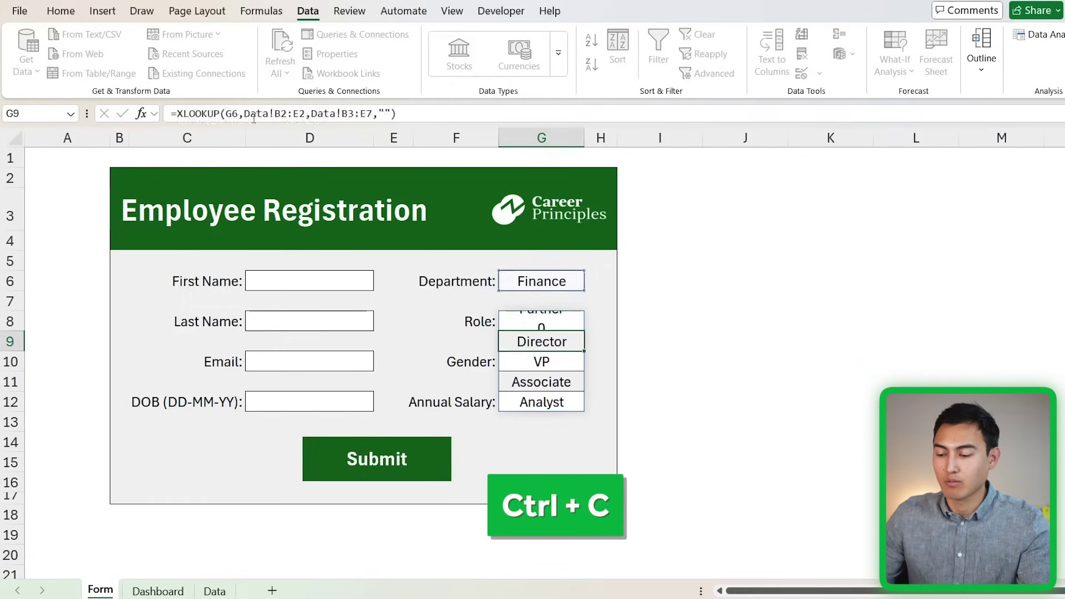
pyautogui.press('Down')
pyautogui.press('Down')
pyautogui.press('Up')
pyautogui.press('Up')
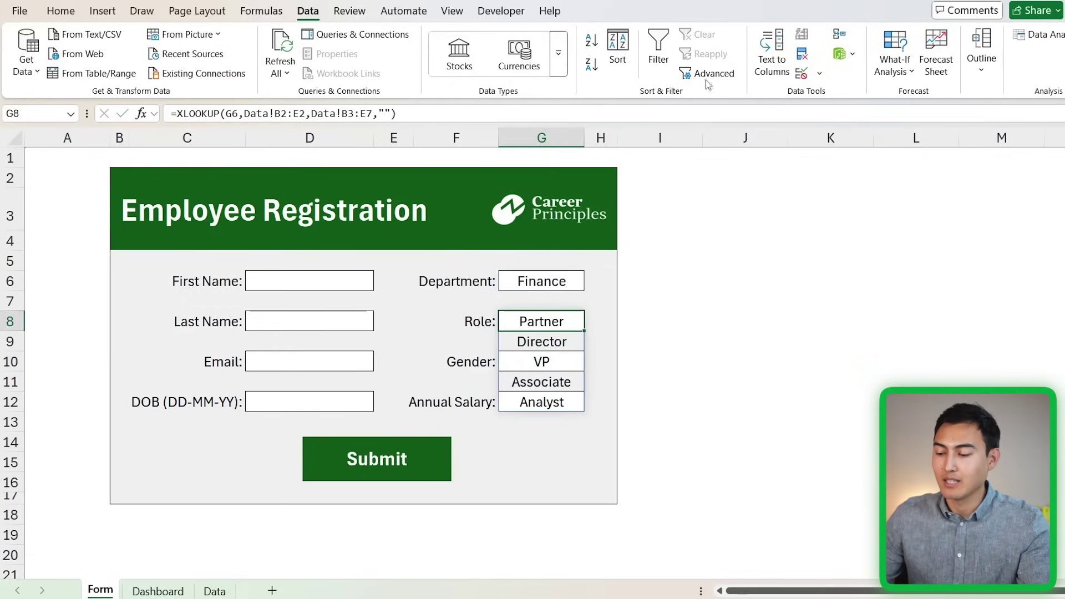
# Give G8 list validation using the pasted XLOOKUP formula as source, then clear G8's formula.
pyautogui.click(803, 73)
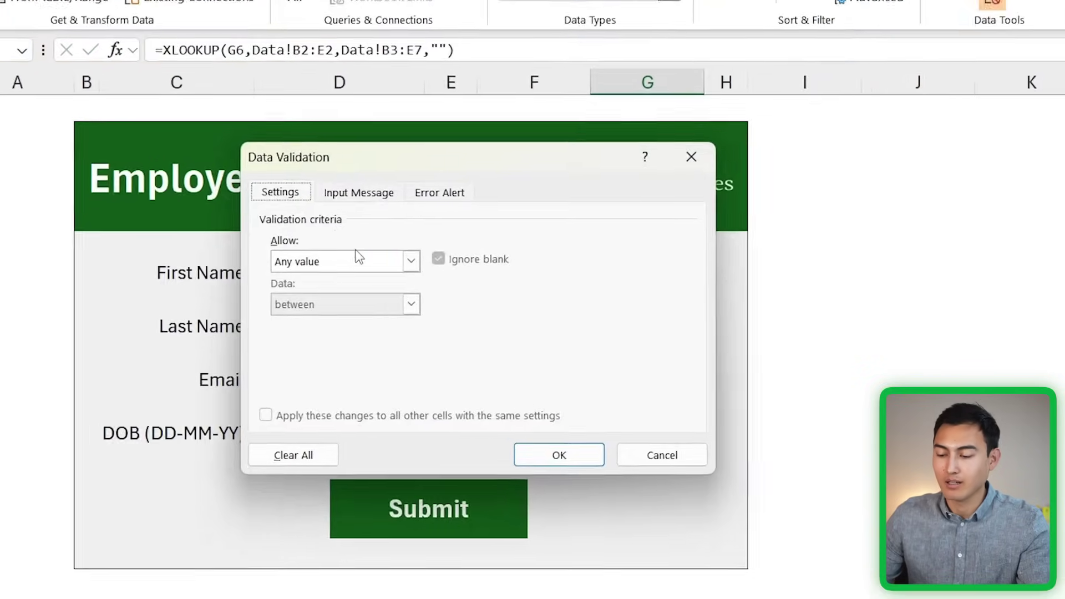
pyautogui.click(358, 259)
pyautogui.click(311, 319)
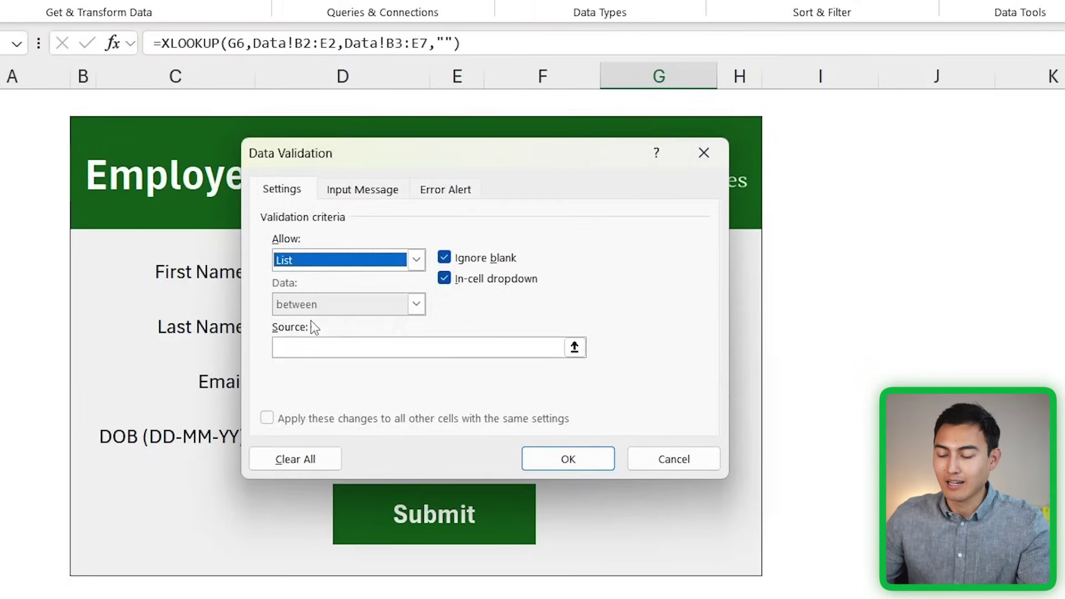
pyautogui.click(353, 348)
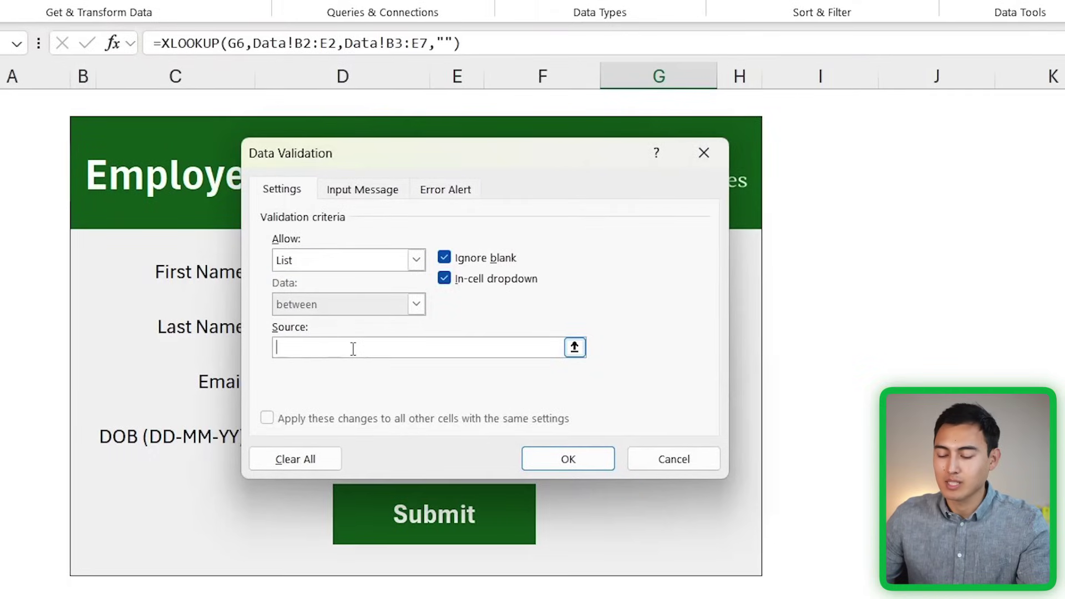
pyautogui.hotkey('ctrl', 'v')
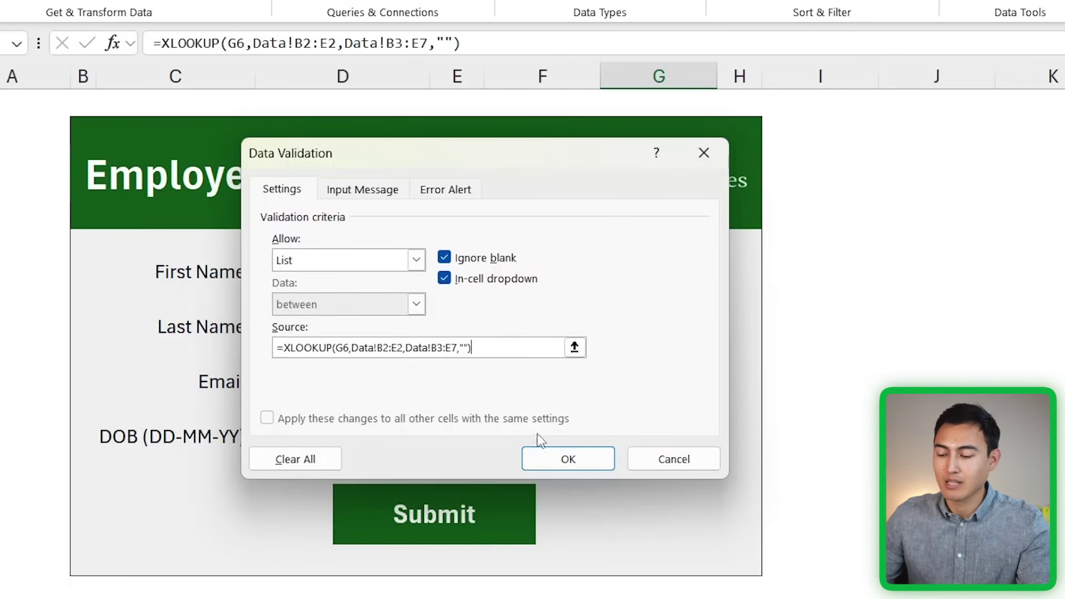
pyautogui.click(554, 459)
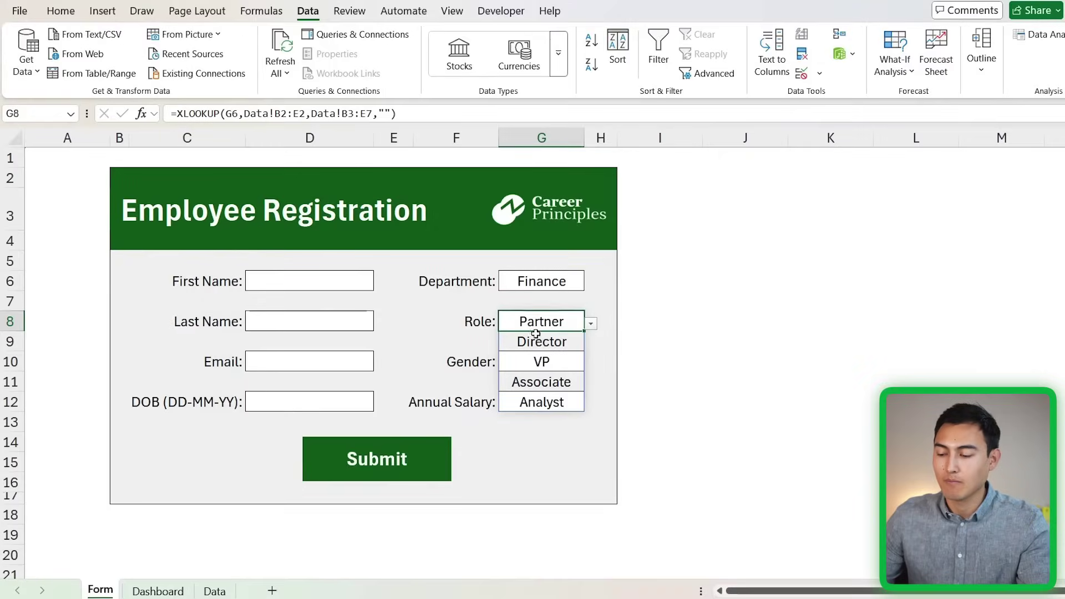
pyautogui.press('Delete')
# Test the dropdowns: pick VP as role, switch department to Executive, and check its roles.
pyautogui.click(591, 325)
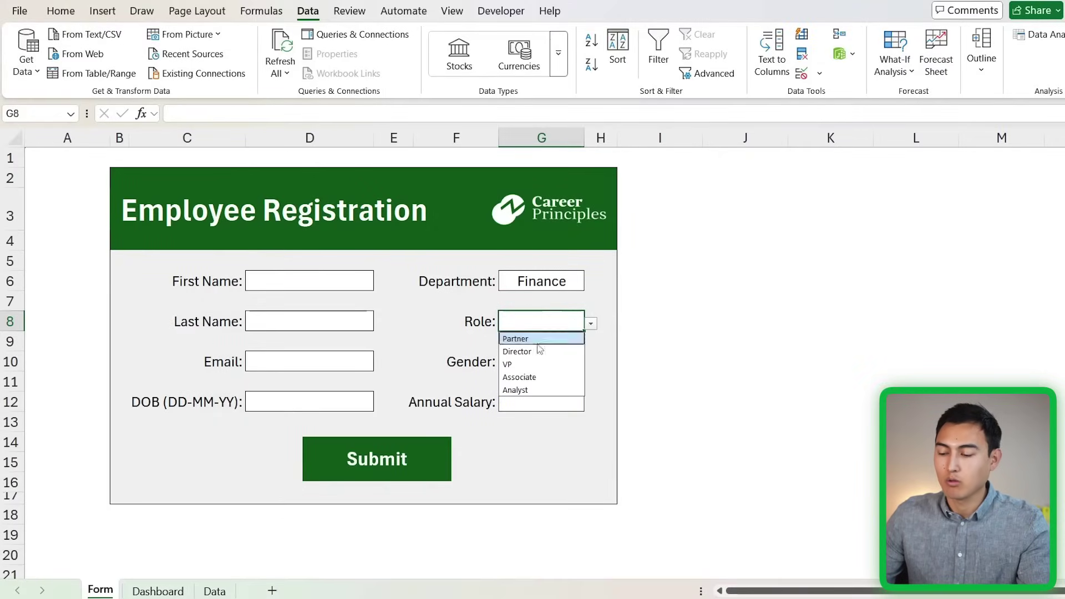
pyautogui.click(521, 366)
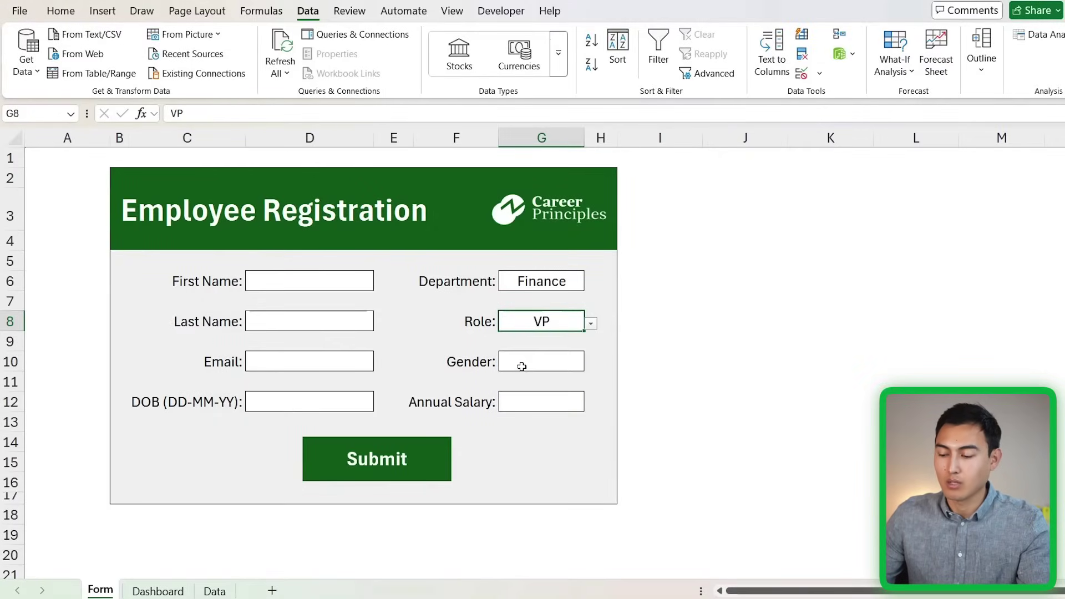
pyautogui.click(573, 281)
pyautogui.click(591, 285)
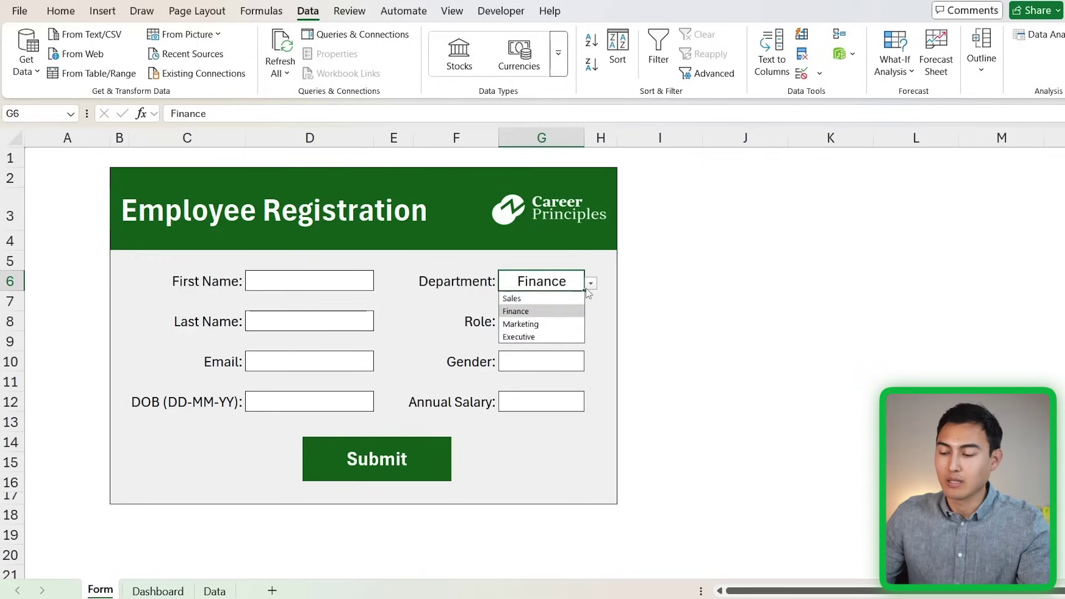
pyautogui.click(533, 337)
pyautogui.click(577, 321)
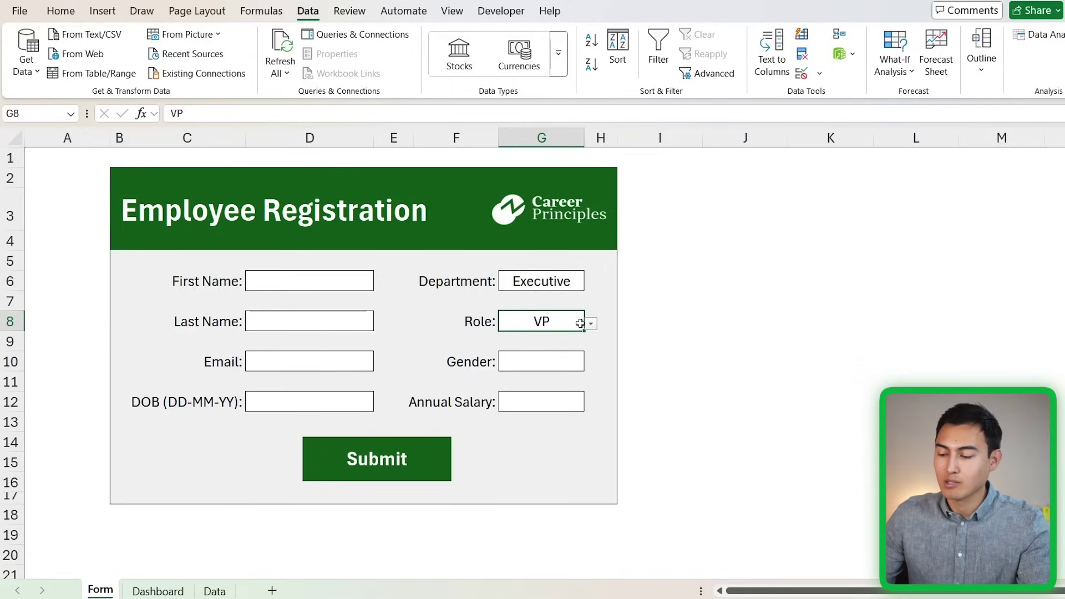
pyautogui.click(590, 324)
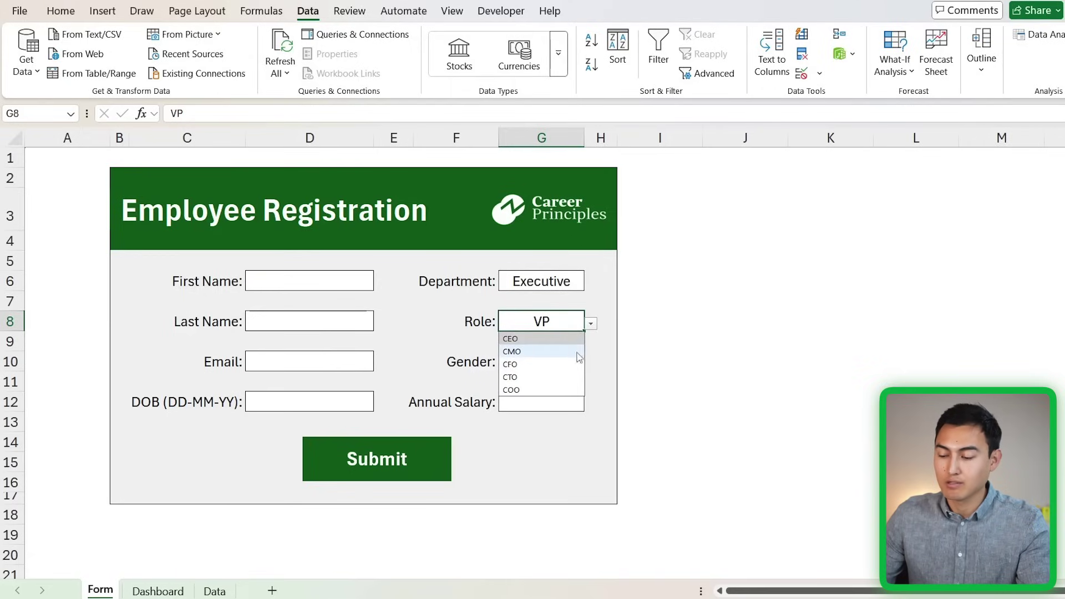
pyautogui.click(619, 295)
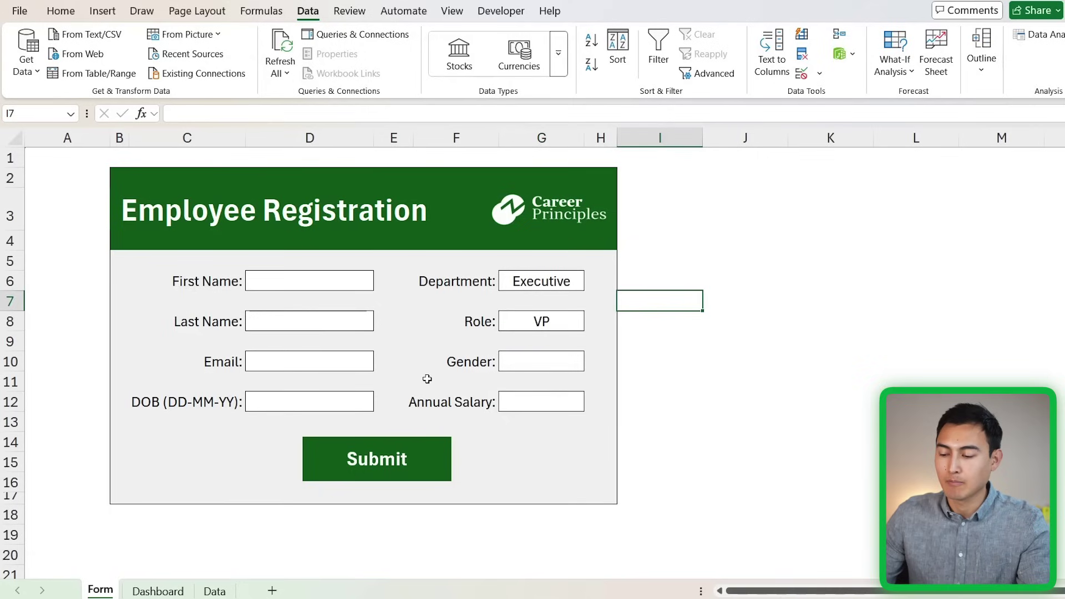
pyautogui.click(528, 362)
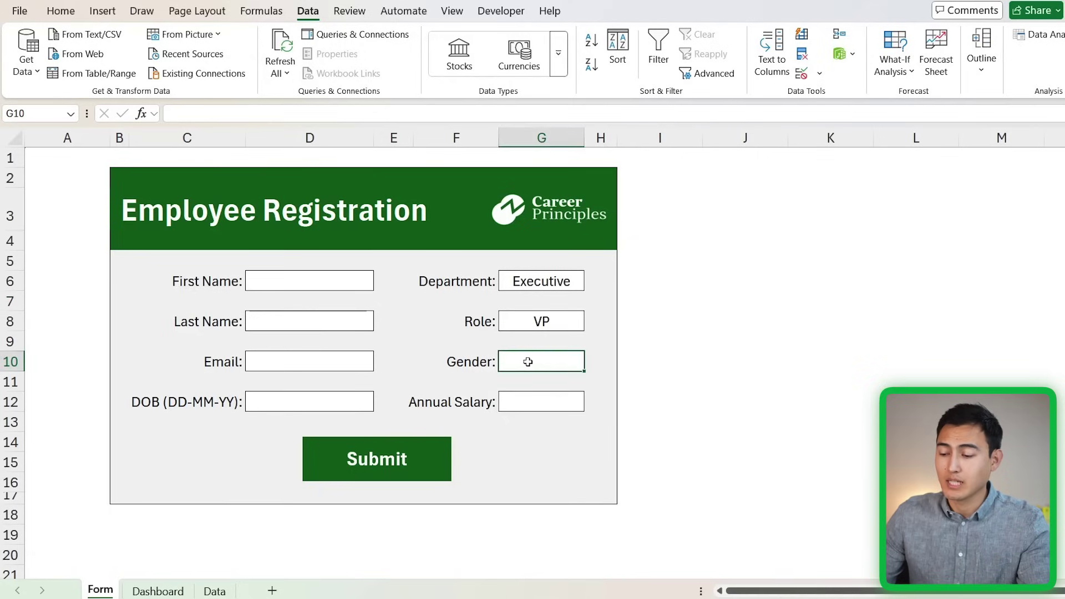
# Add list validation to G10 drawing Male, Female and Other from Data!G3:G5.
pyautogui.click(801, 74)
pyautogui.click(320, 270)
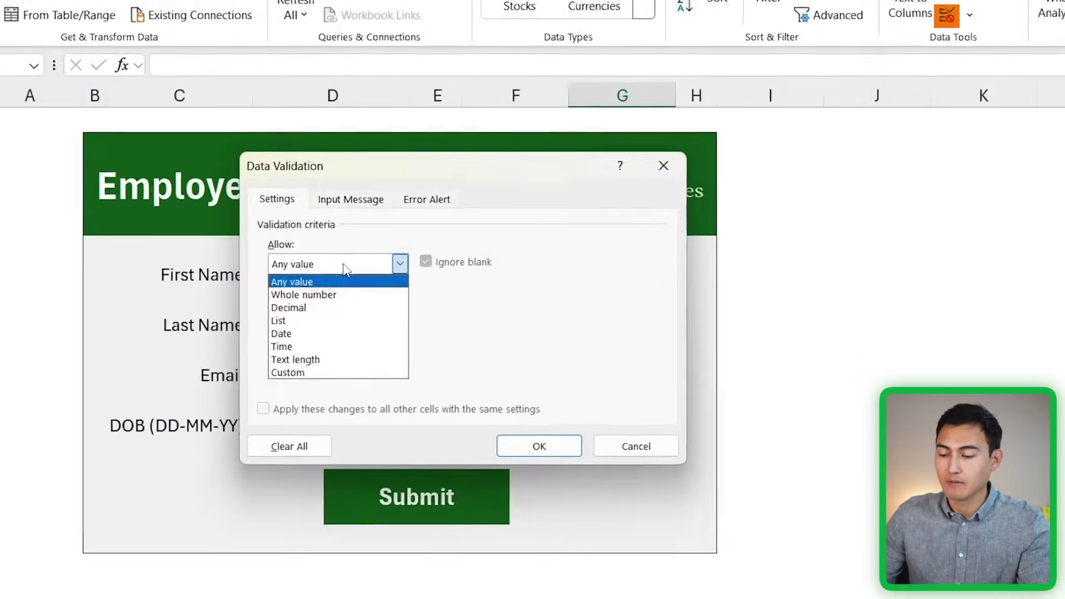
pyautogui.click(321, 320)
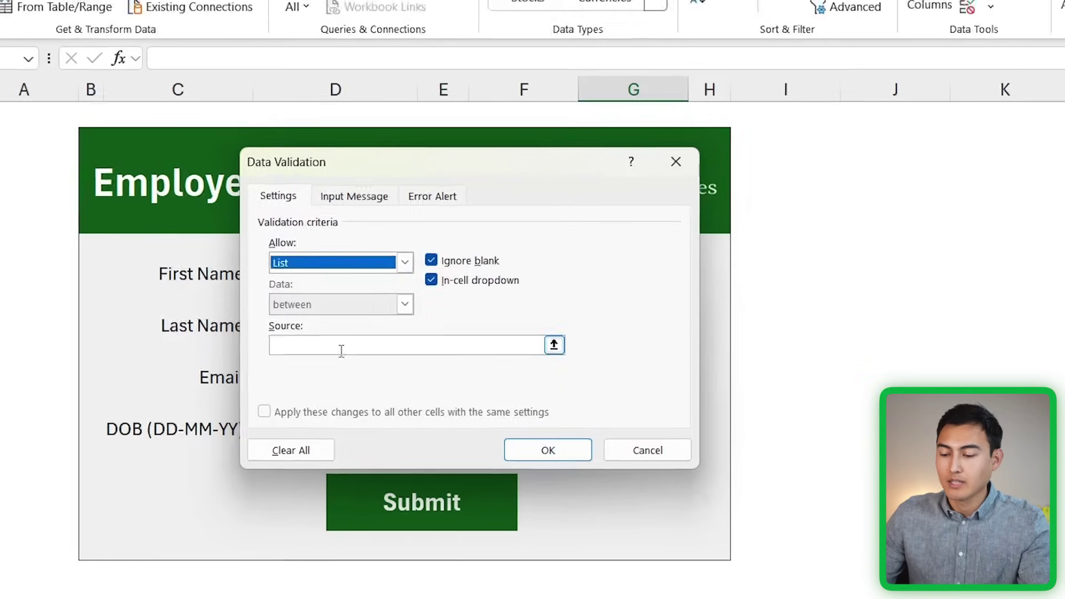
pyautogui.click(343, 350)
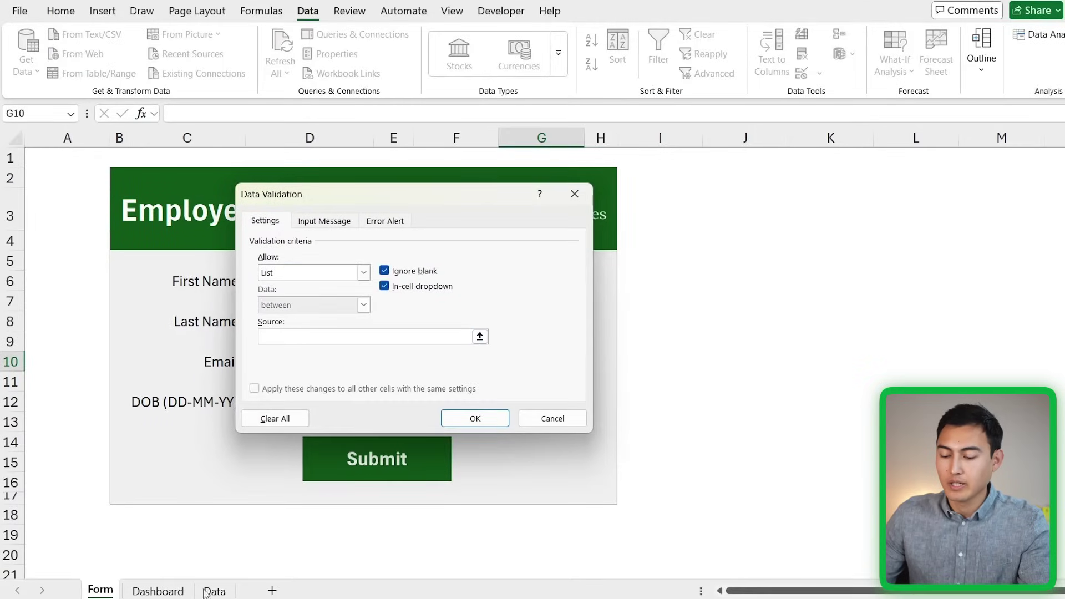
pyautogui.click(214, 591)
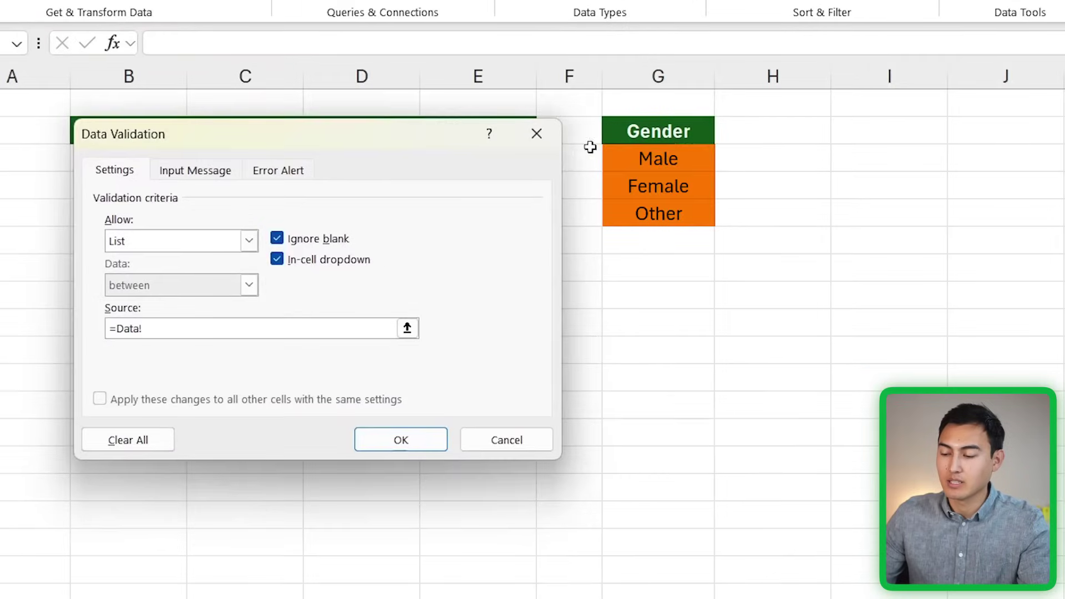
pyautogui.moveTo(641, 157); pyautogui.dragTo(641, 225)
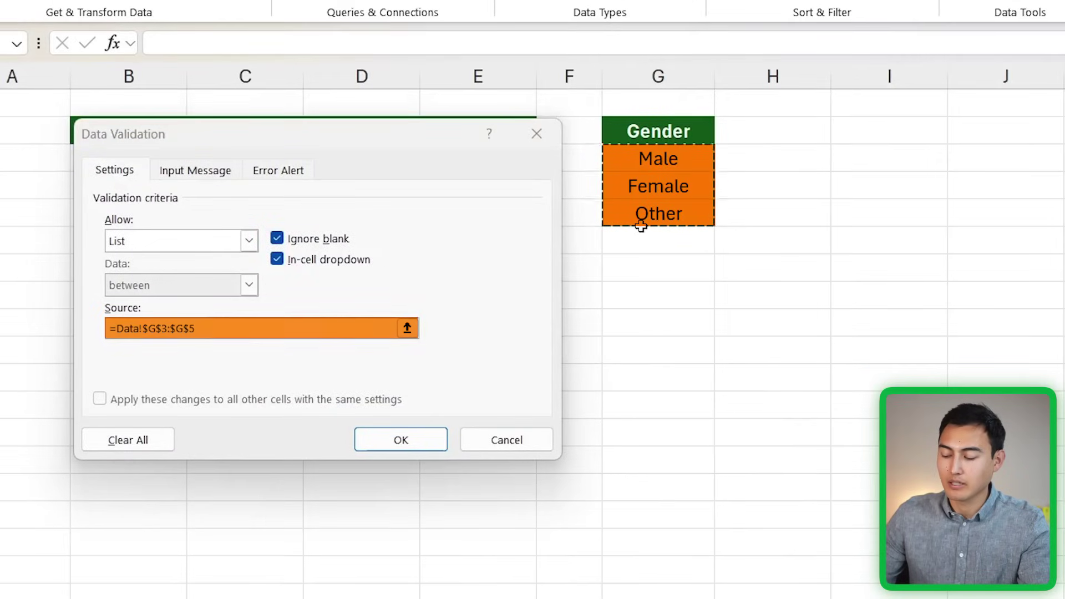
pyautogui.click(402, 440)
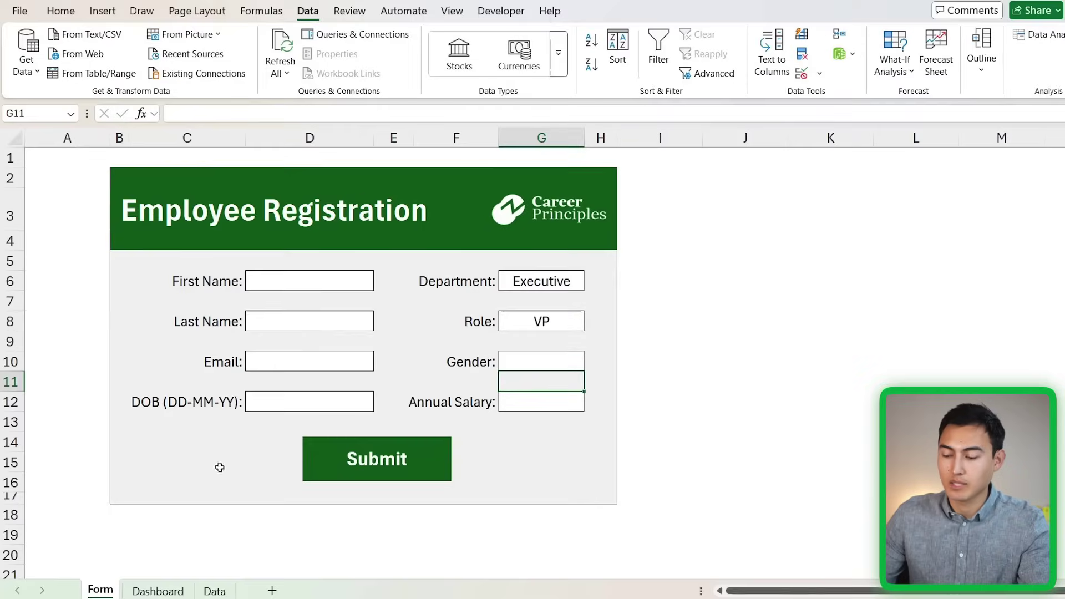
pyautogui.press('Up')
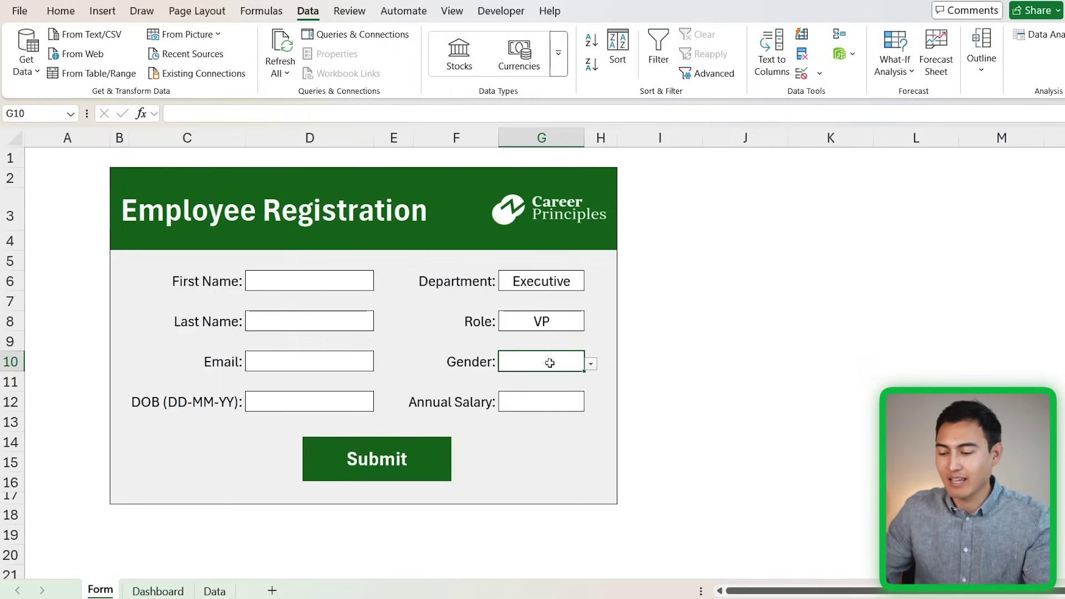
pyautogui.click(541, 402)
# In G13 enter =IF(ISTEXT(G12),"*Please add a number not text","").
pyautogui.click(541, 417)
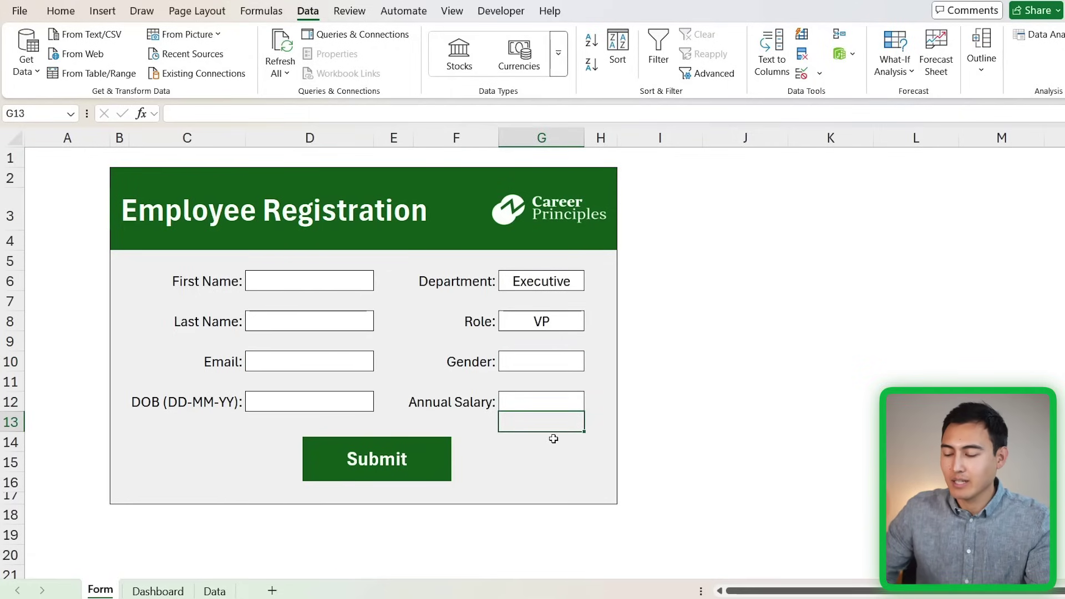
pyautogui.write('=if')
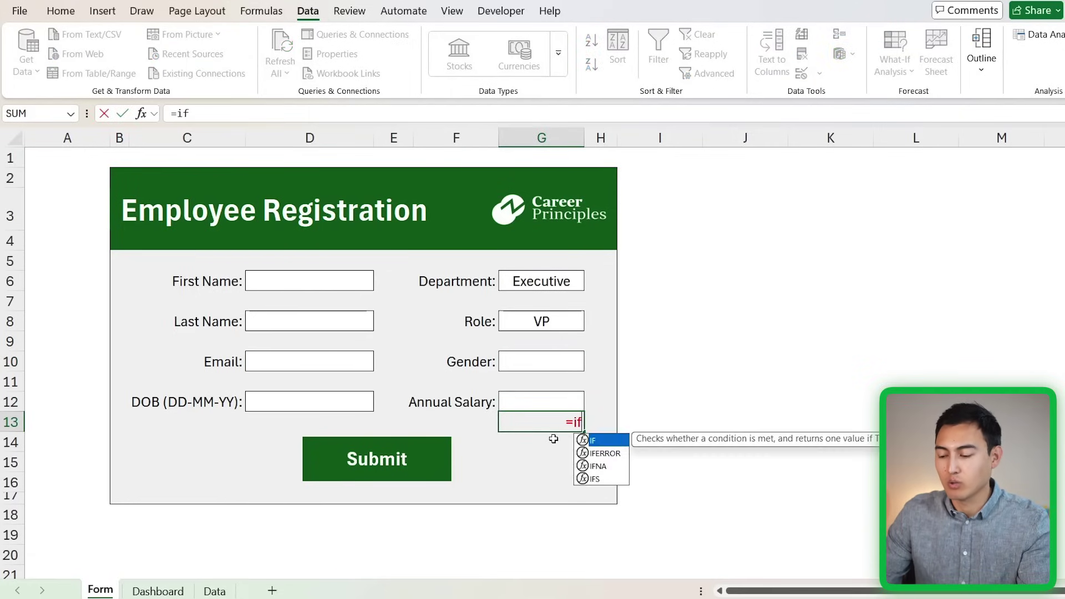
pyautogui.press('Tab')
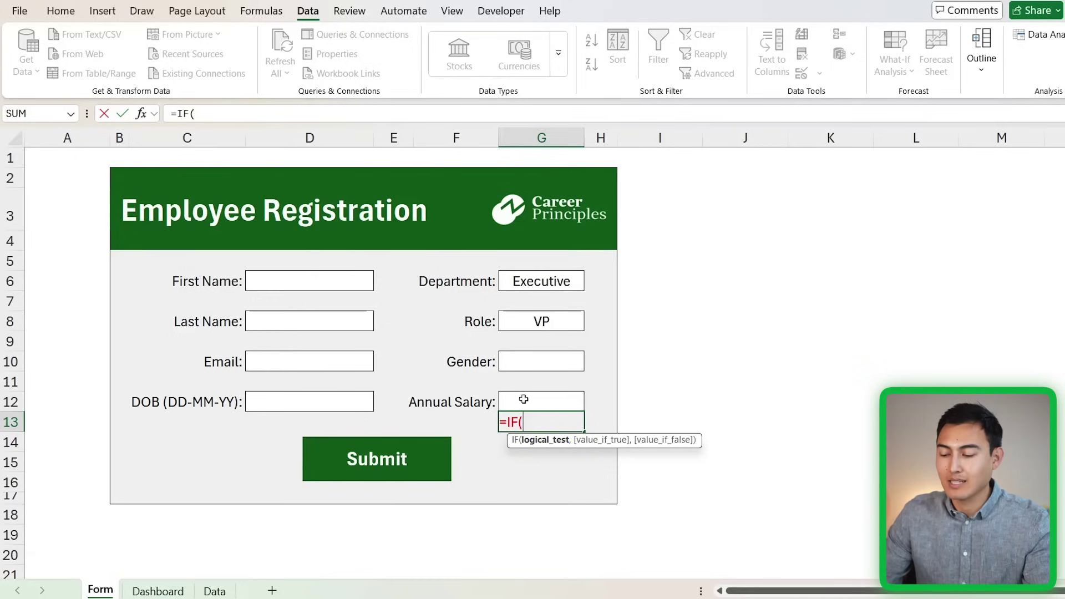
pyautogui.write('istext')
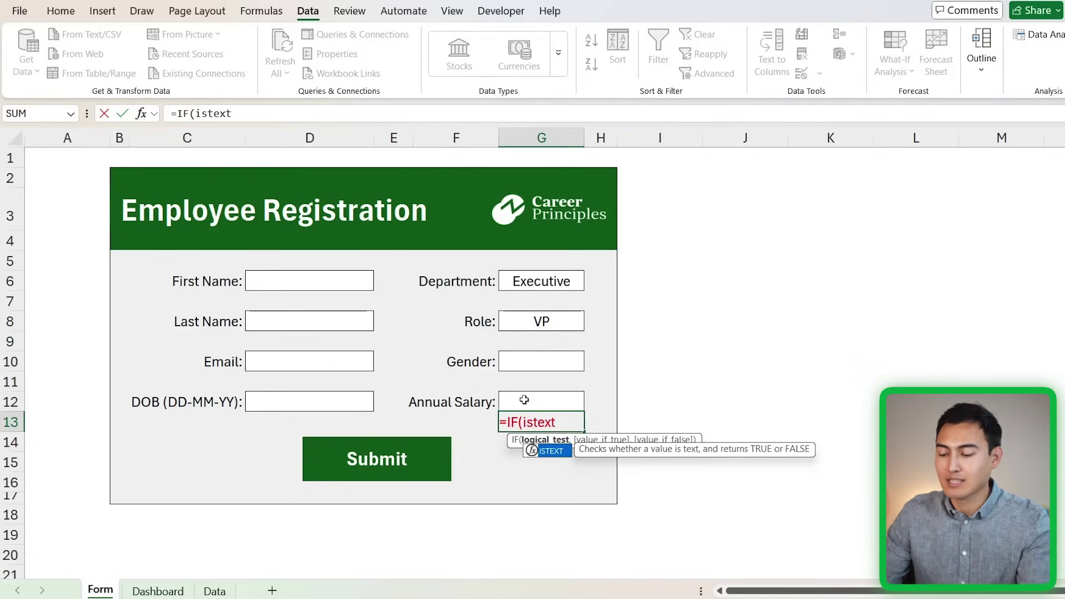
pyautogui.press('Tab')
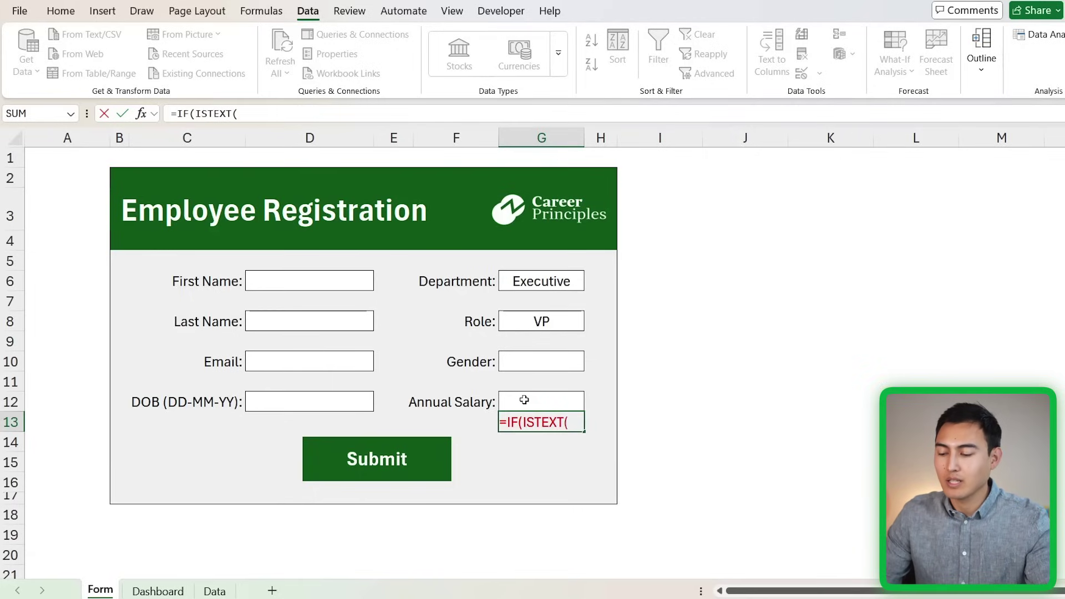
pyautogui.click(524, 400)
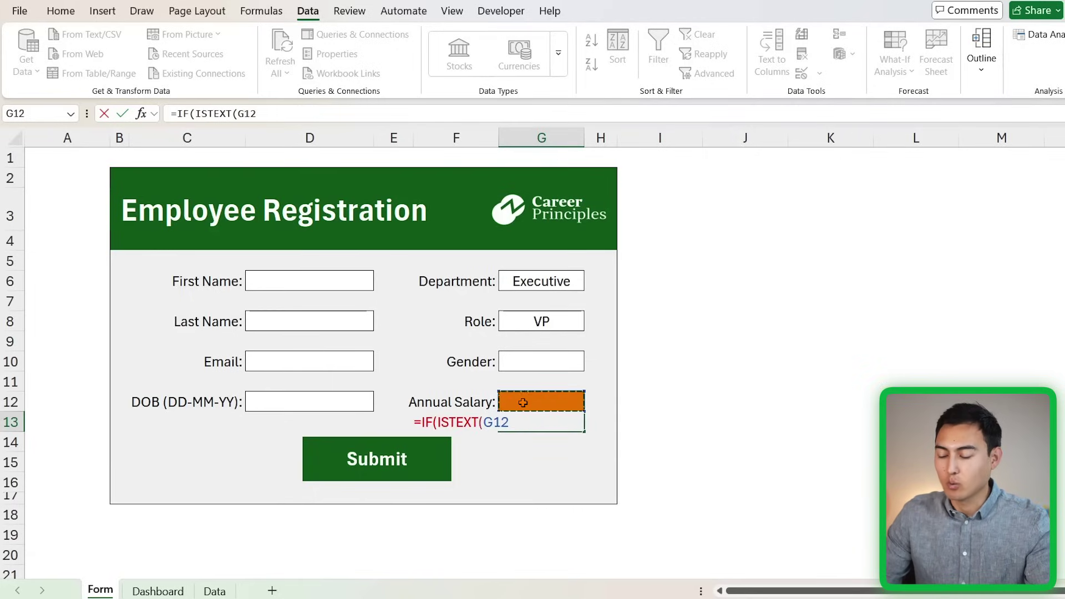
pyautogui.write(')')
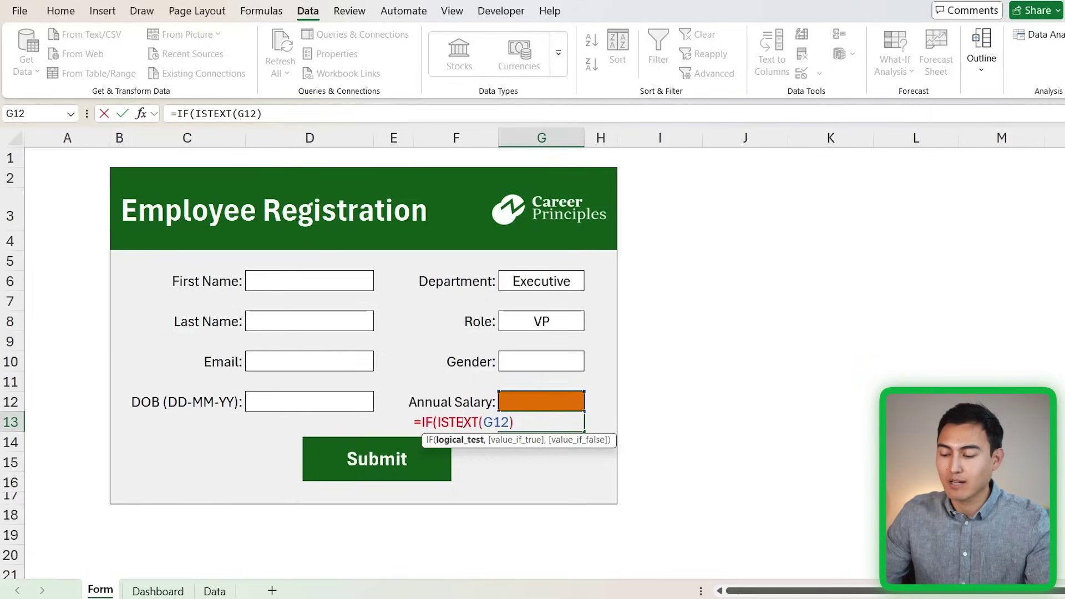
pyautogui.write(',"')
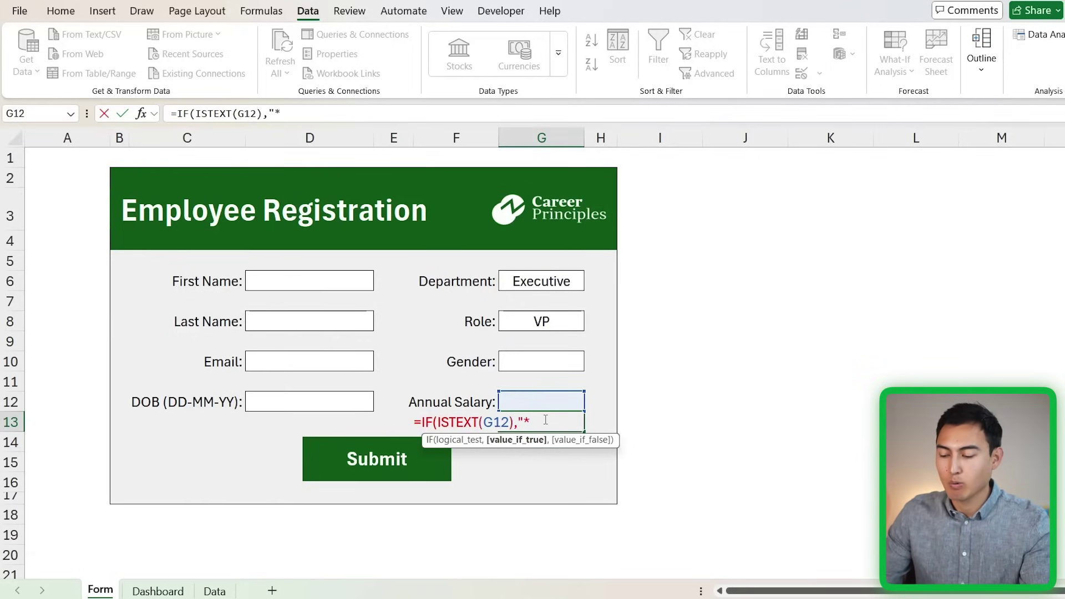
pyautogui.write('*Please')
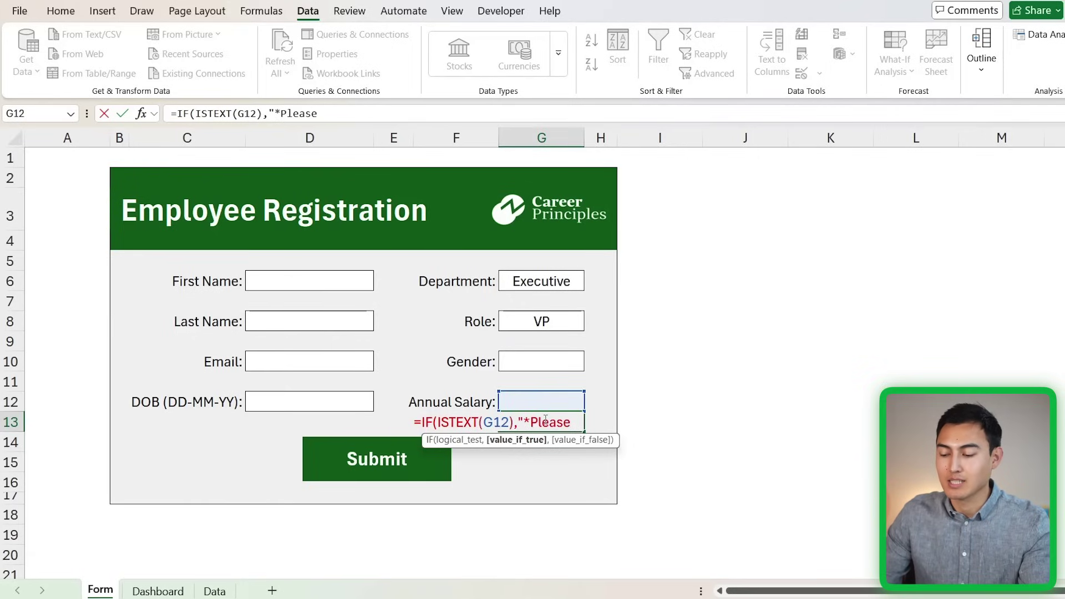
pyautogui.write(' add a number not te')
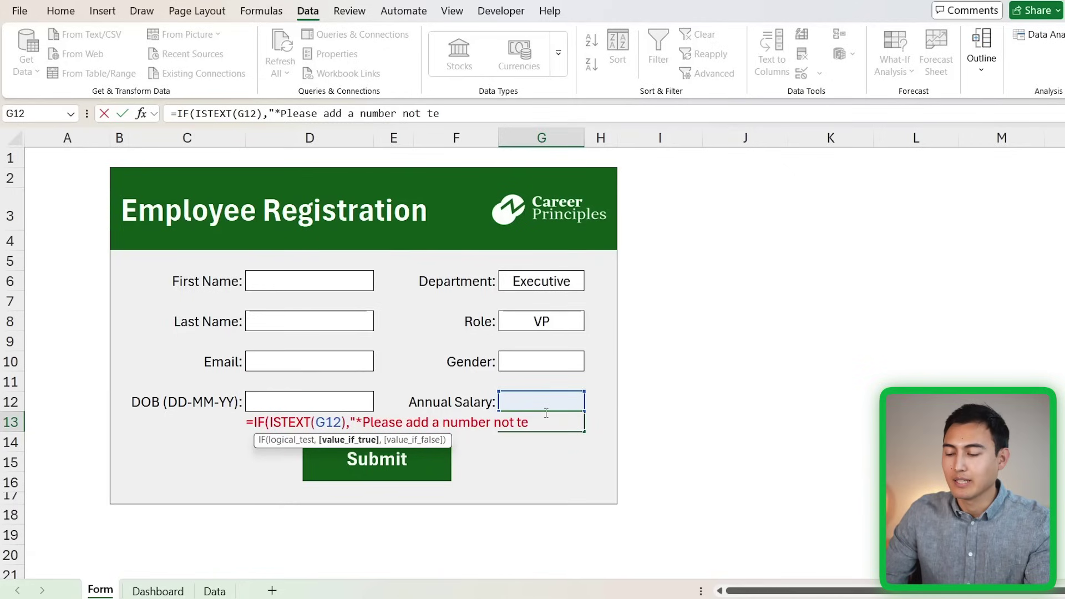
pyautogui.write('xt",')
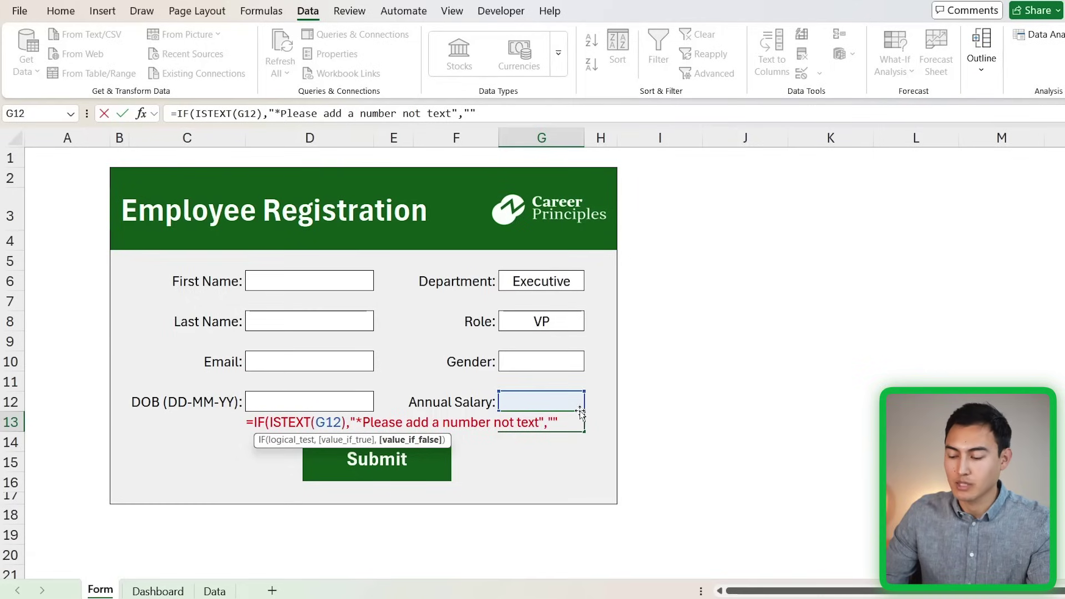
pyautogui.write(')')
pyautogui.press('Return')
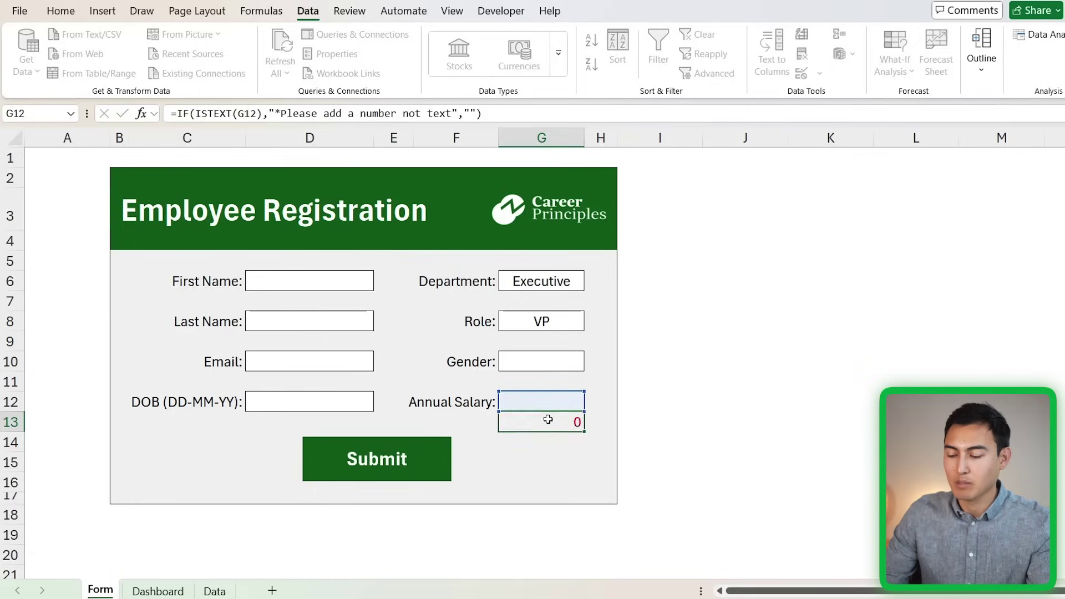
pyautogui.click(544, 417)
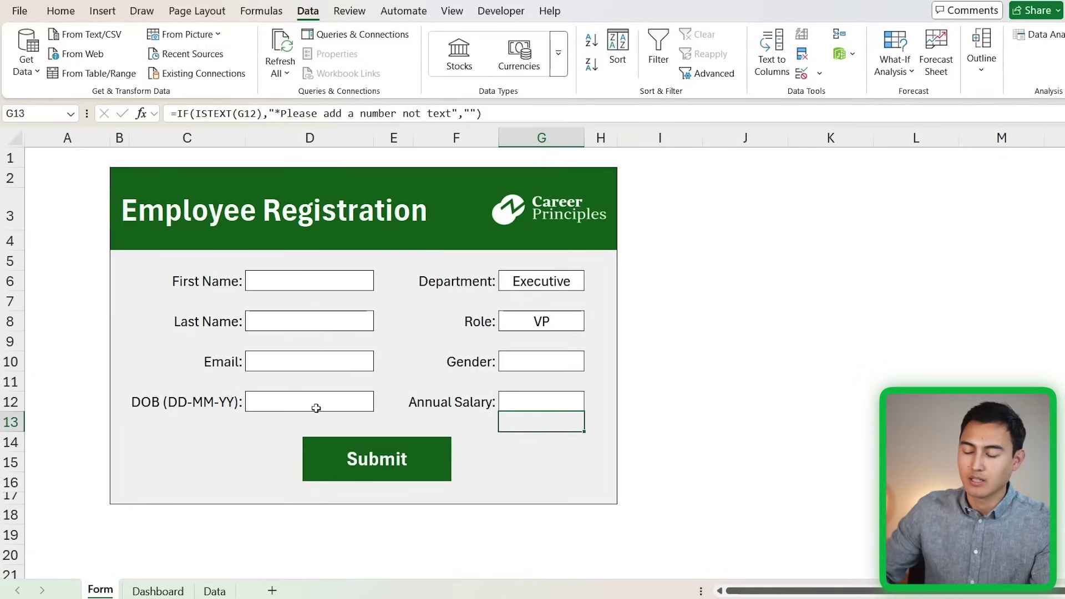
# Test the Annual Salary check in G12 by entering 12, then 'hello' to trigger the warning.
pyautogui.press('Up')
pyautogui.write('12')
pyautogui.press('Return')
pyautogui.press('Up')
pyautogui.write('hello')
pyautogui.press('Return')
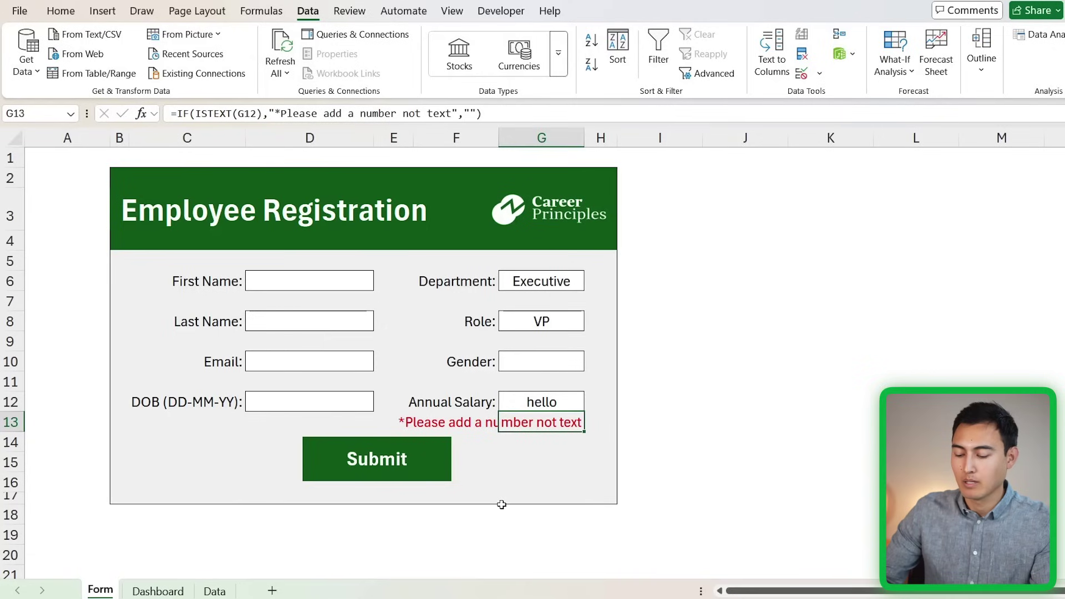
# Make the salary warning bold italic, then enter 120,000 as the Annual Salary.
pyautogui.hotkey('ctrl', 'b')
pyautogui.hotkey('ctrl', 'i')
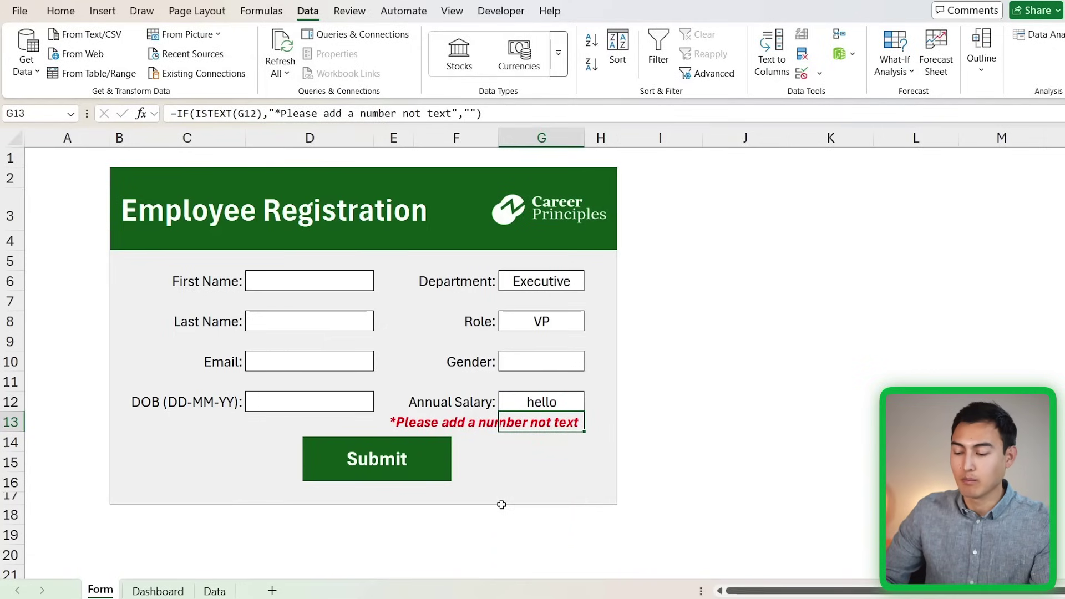
pyautogui.press('Up')
pyautogui.write('12')
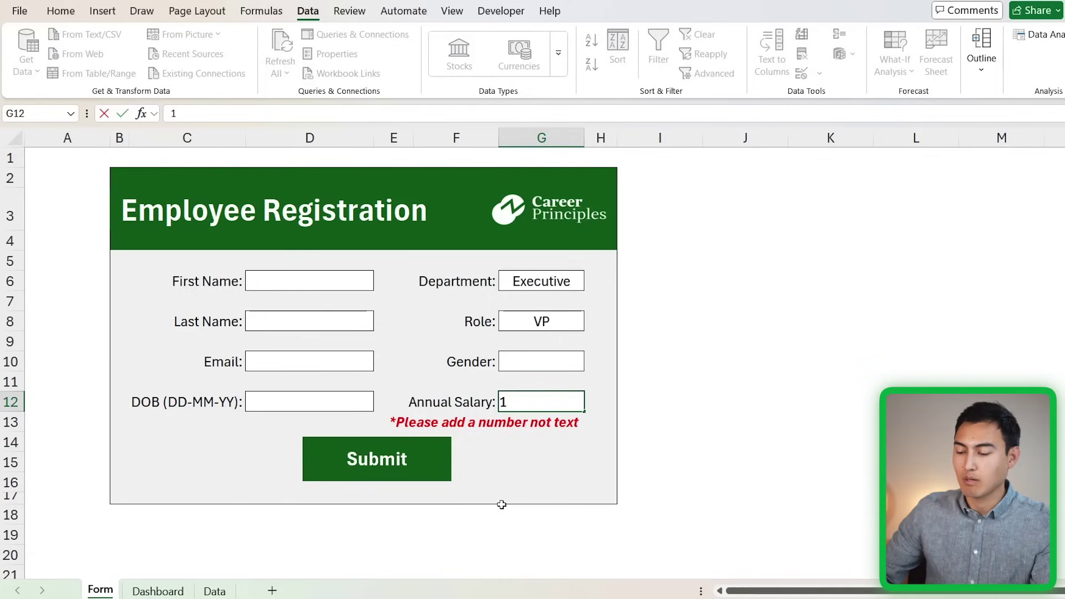
pyautogui.write('0,000')
pyautogui.press('Return')
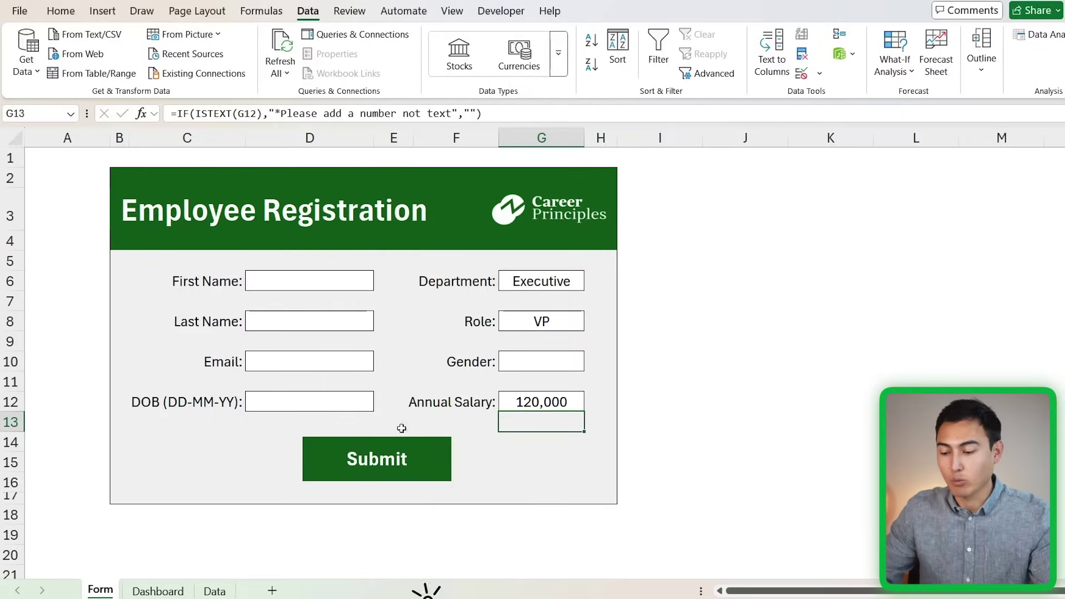
# Go to the Dashboard sheet, select the table's header and two data rows, then move to B2.
pyautogui.click(158, 590)
pyautogui.moveTo(114, 310); pyautogui.dragTo(743, 309)
pyautogui.press('Up')
pyautogui.moveTo(134, 279); pyautogui.dragTo(583, 278)
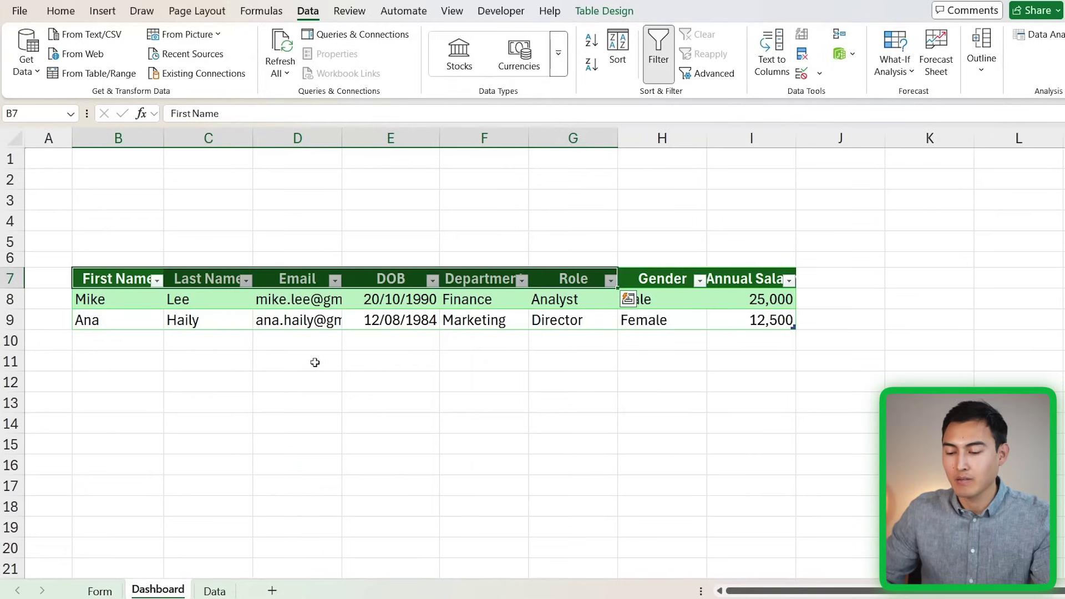
pyautogui.press('Down')
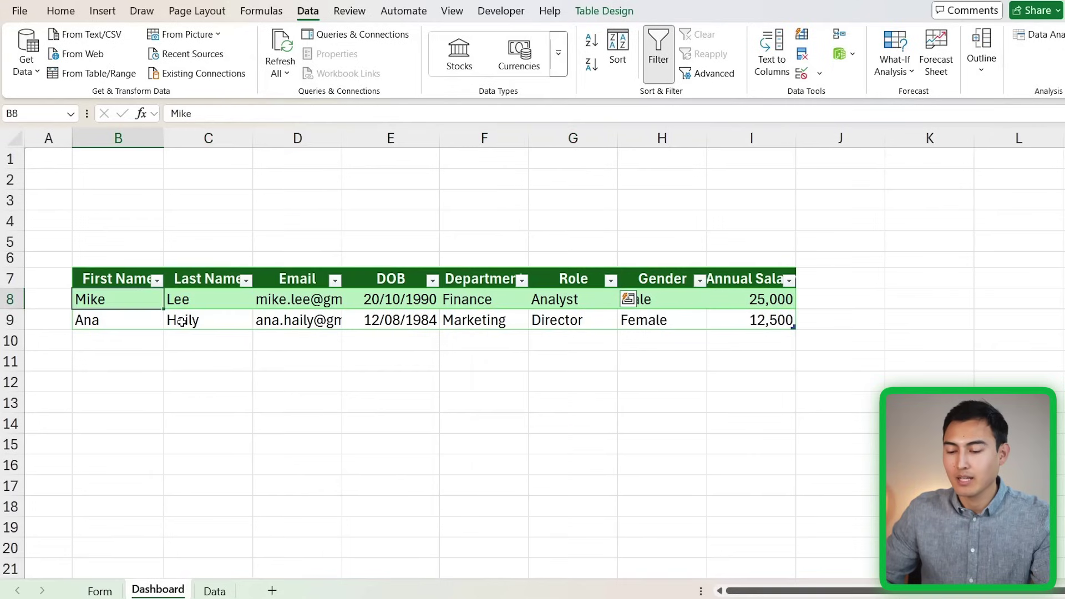
pyautogui.hotkey('shift', 'ctrl', 'Right')
pyautogui.hotkey('shift', 'Down')
pyautogui.press('Up')
pyautogui.press('Up')
pyautogui.press('Up')
pyautogui.press('Up')
pyautogui.press('Up')
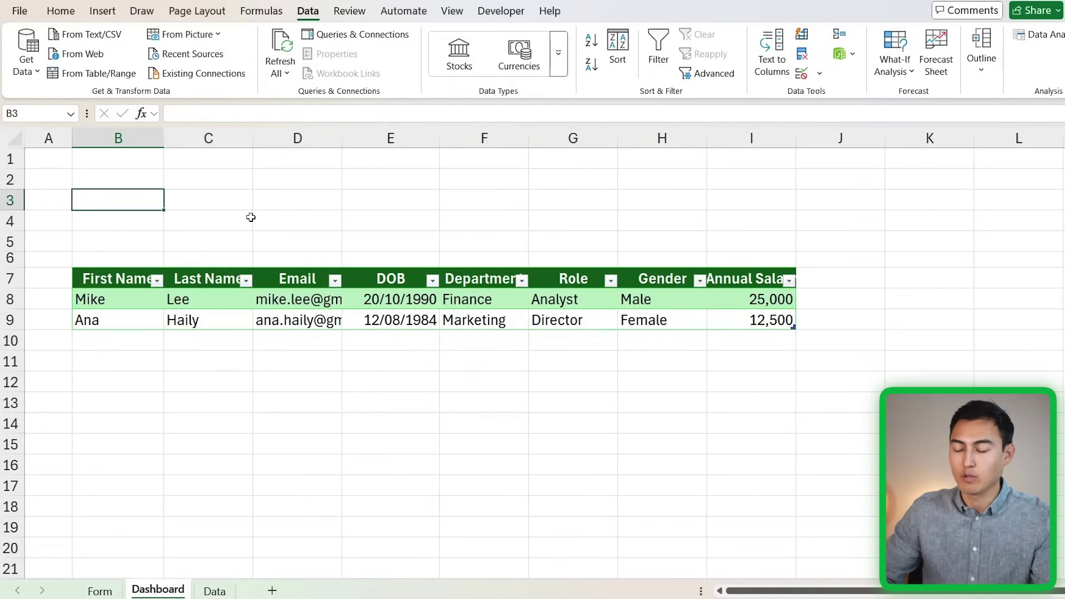
pyautogui.press('Up')
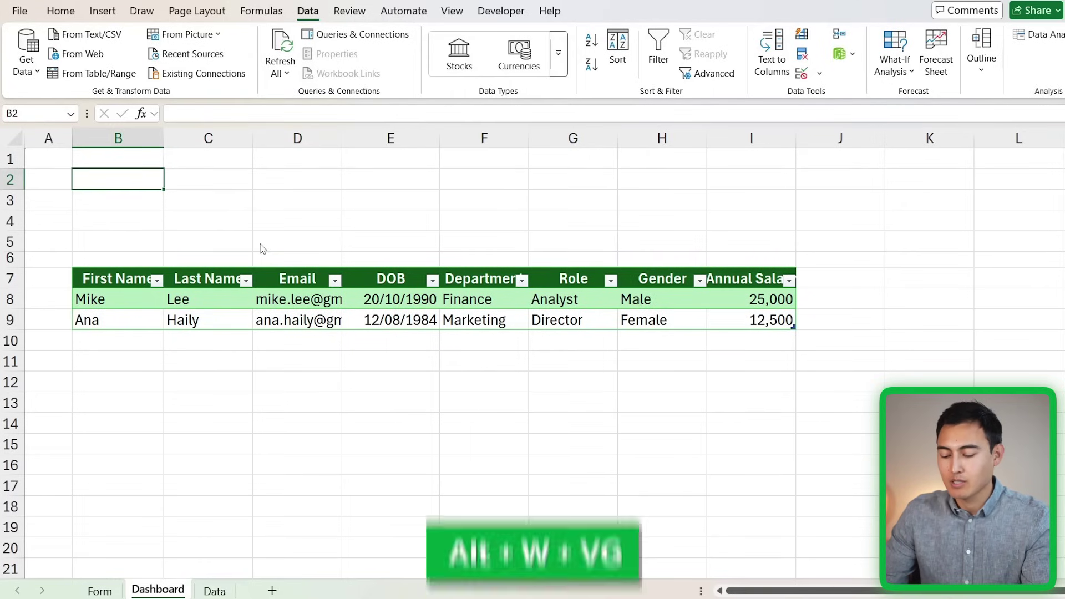
# Hide the Dashboard sheet's gridlines with Alt+W, V, G.
pyautogui.hotkey('alt', 'w')
pyautogui.press('v')
pyautogui.press('g')
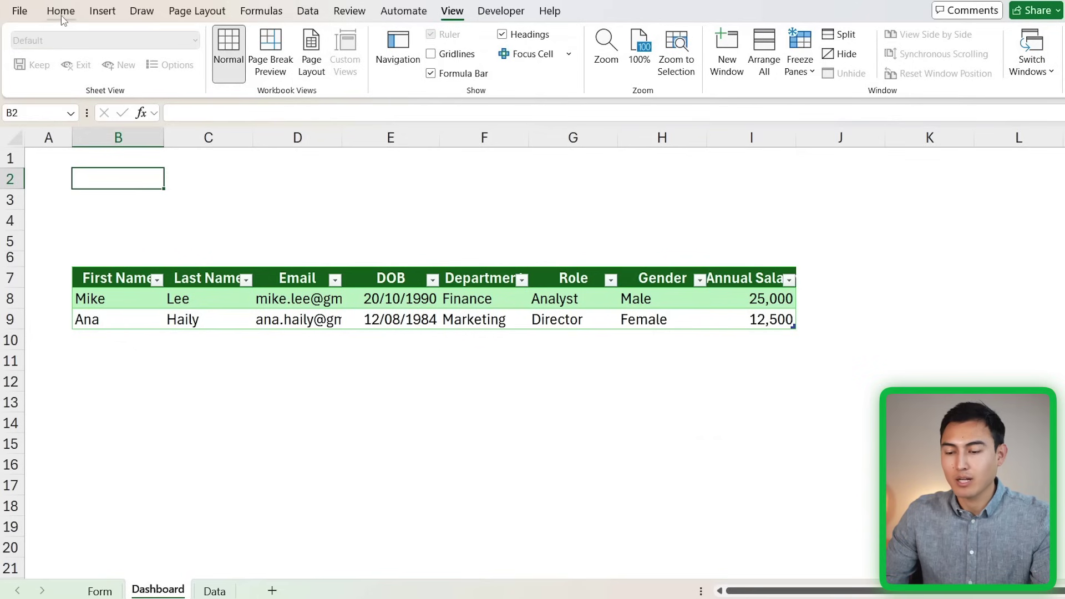
# Insert a Rectangle shape spanning B2 to about C4 above the employee table.
pyautogui.click(100, 11)
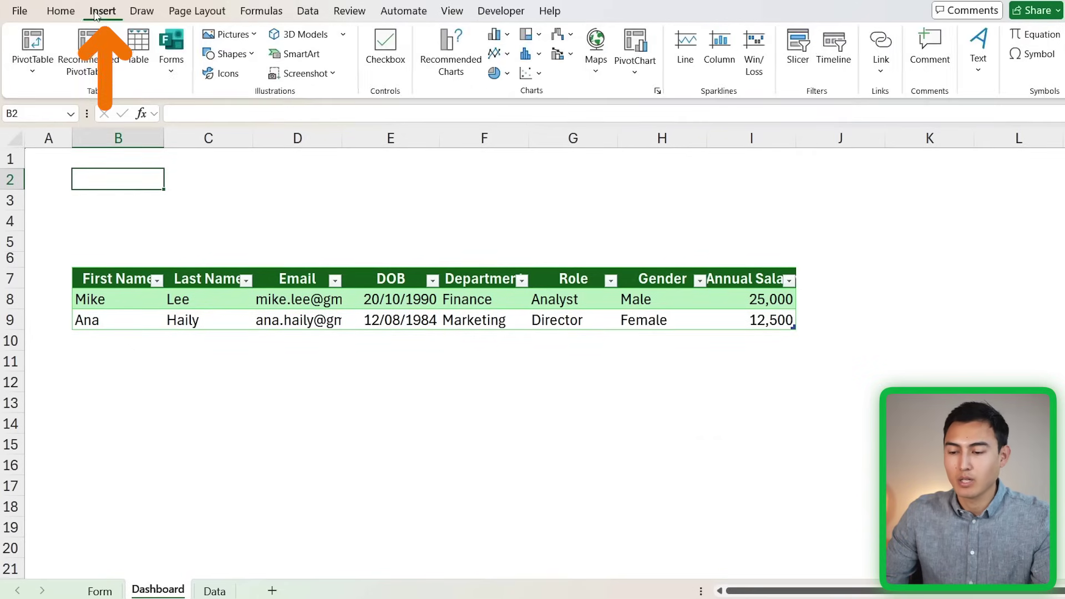
pyautogui.click(248, 55)
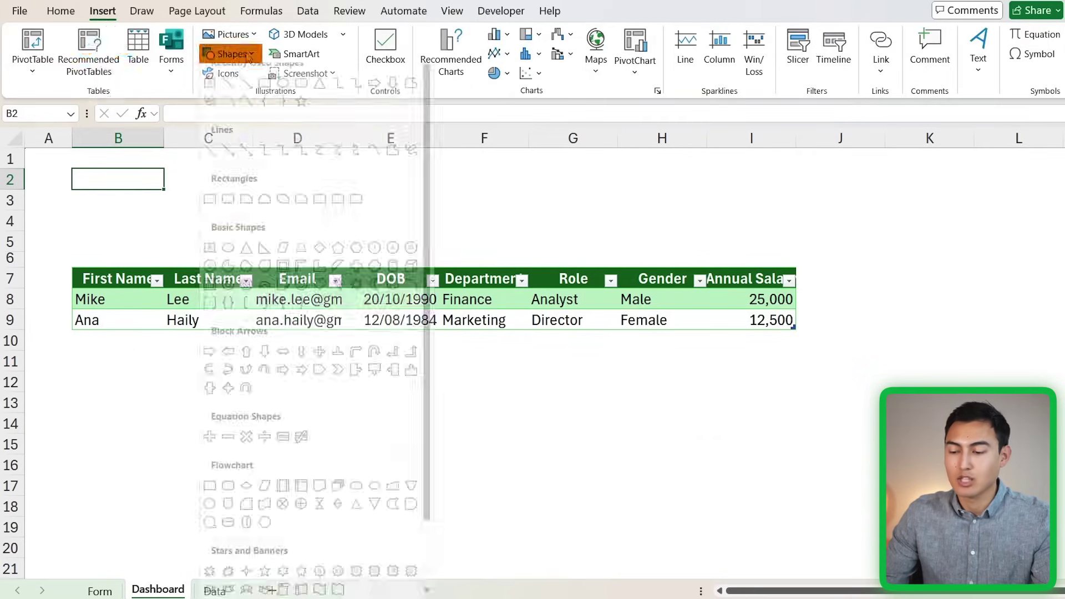
pyautogui.click(265, 102)
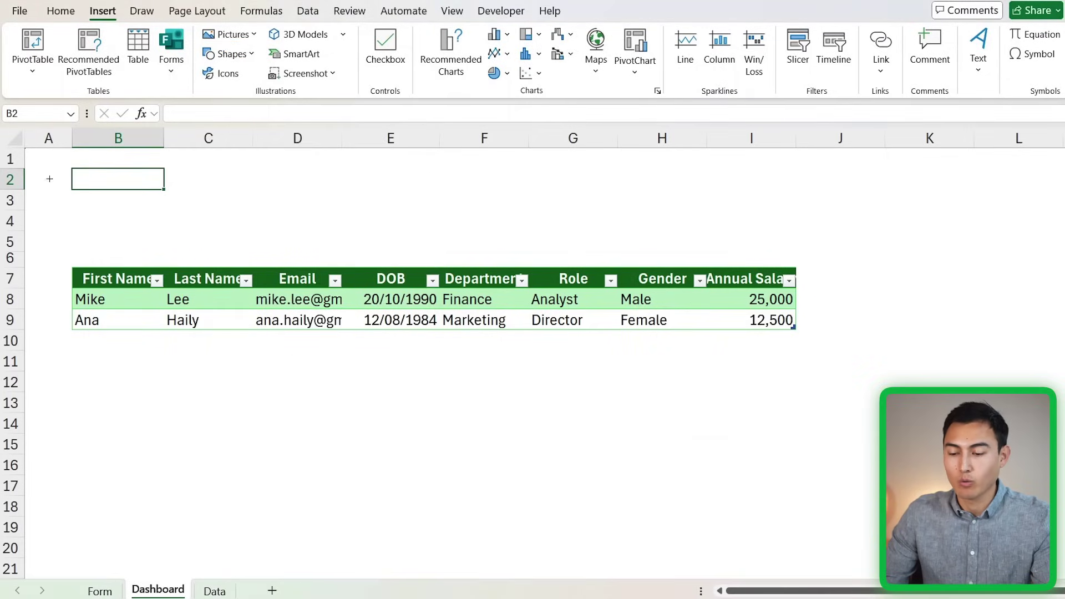
pyautogui.moveTo(72, 168); pyautogui.dragTo(226, 234)
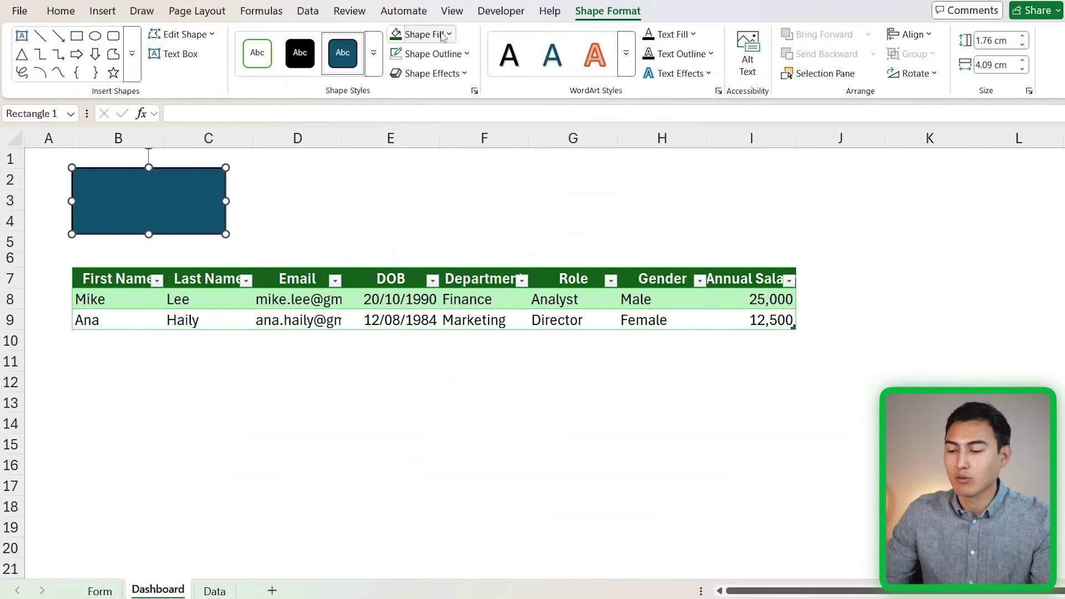
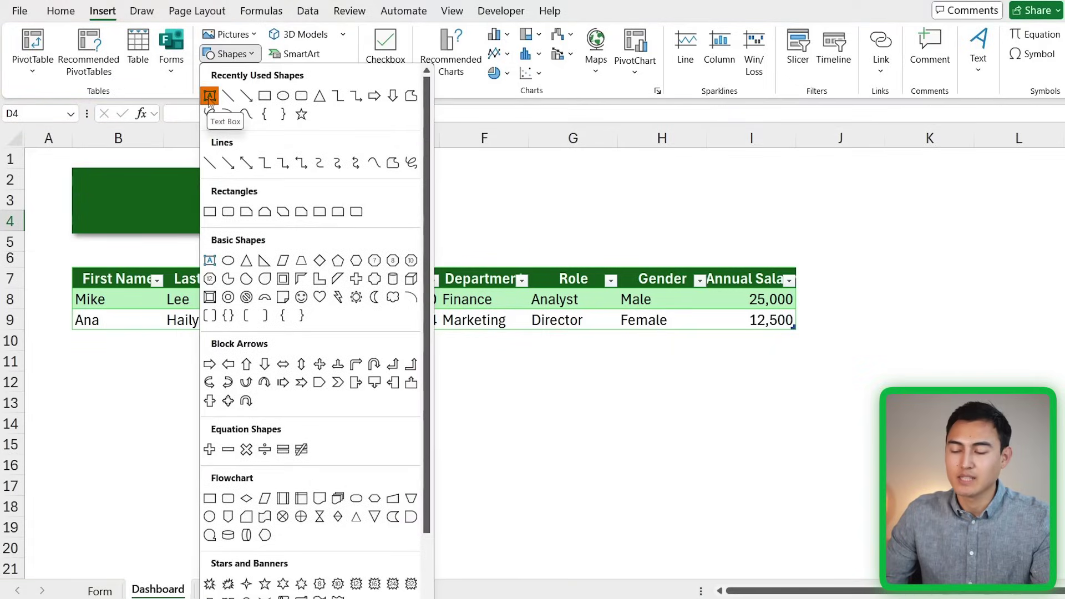
# Draw an 'Employee Count' text box on the green card with no fill and no outline.
pyautogui.click(209, 97)
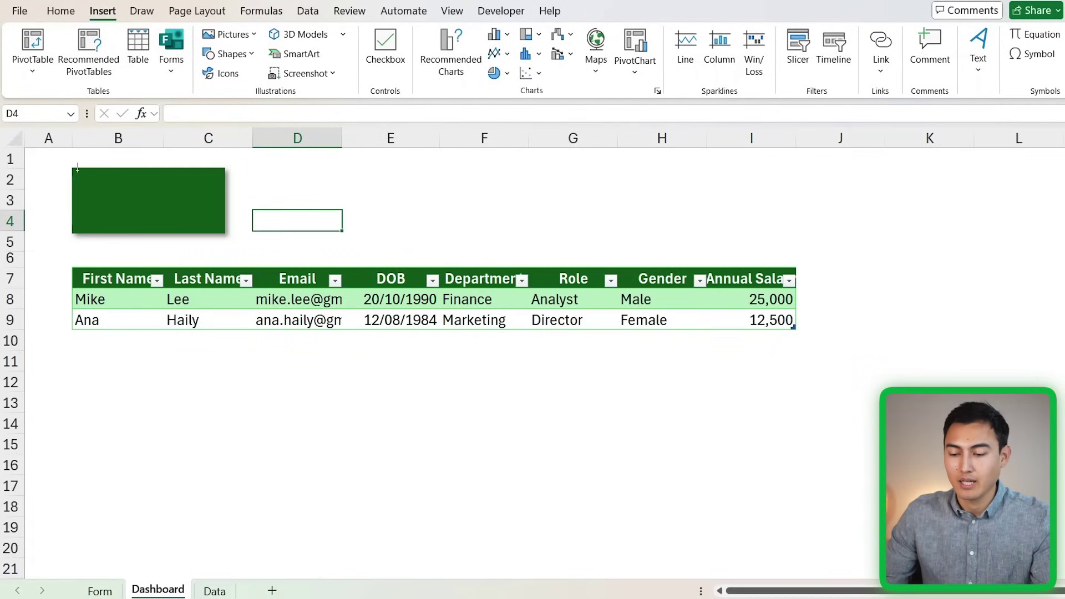
pyautogui.moveTo(88, 177); pyautogui.dragTo(219, 201)
pyautogui.write('Employee Count')
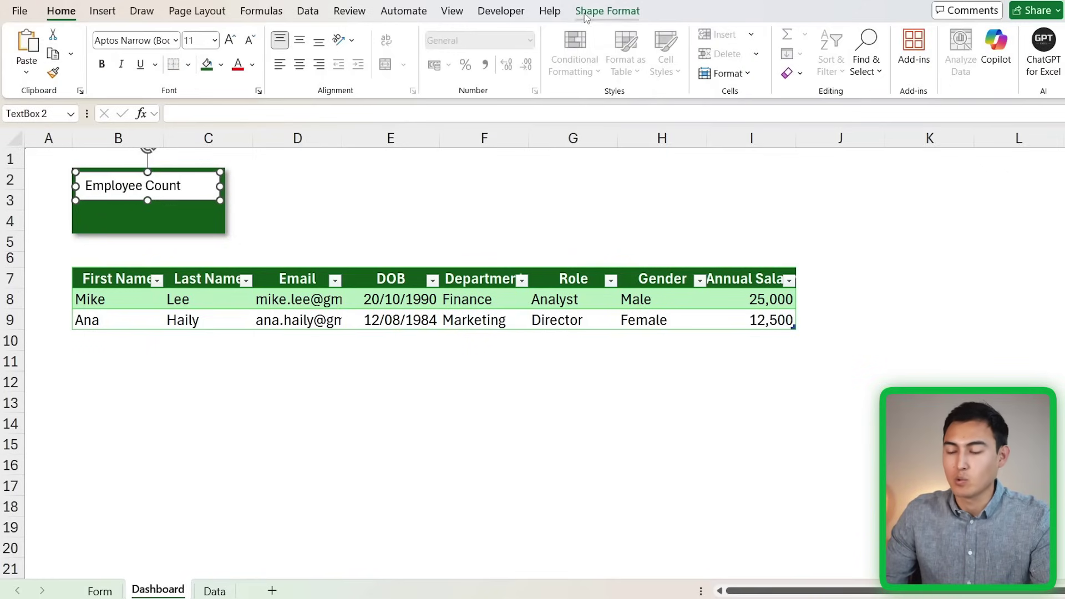
pyautogui.click(607, 11)
pyautogui.click(449, 34)
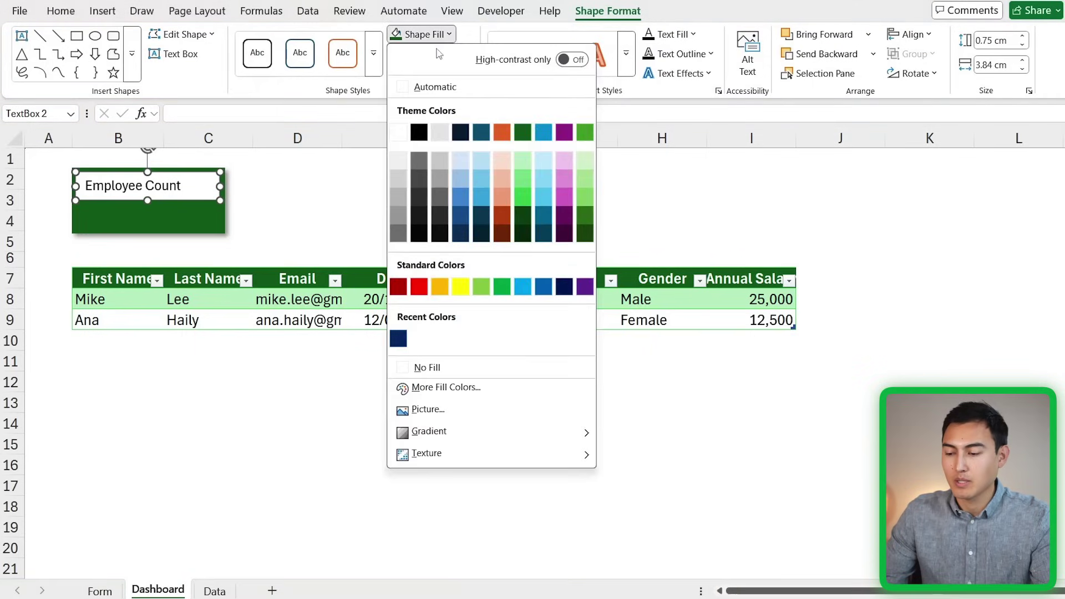
pyautogui.click(453, 366)
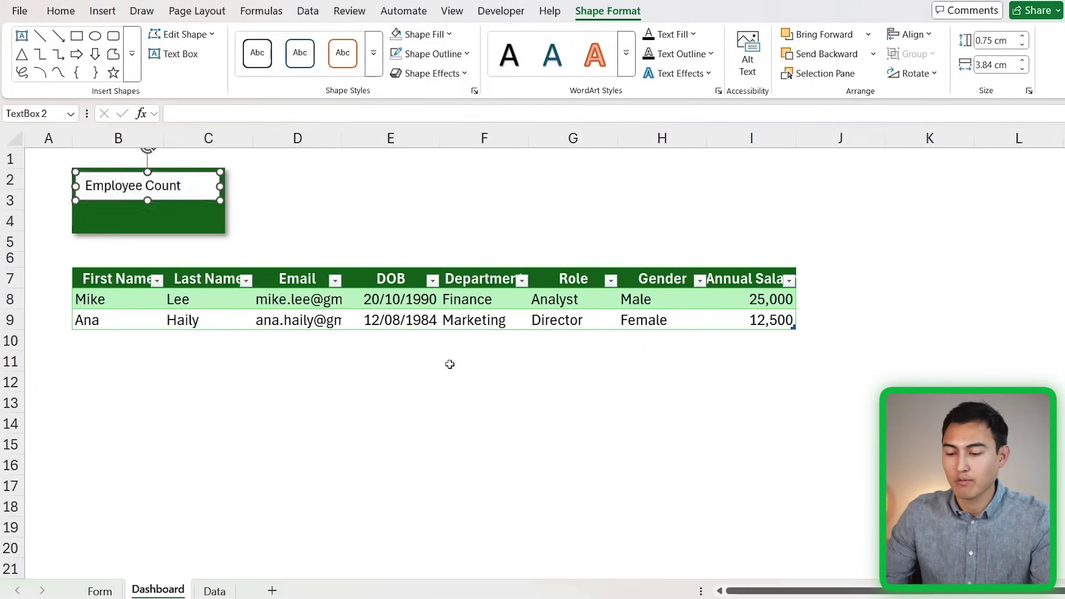
pyautogui.click(467, 55)
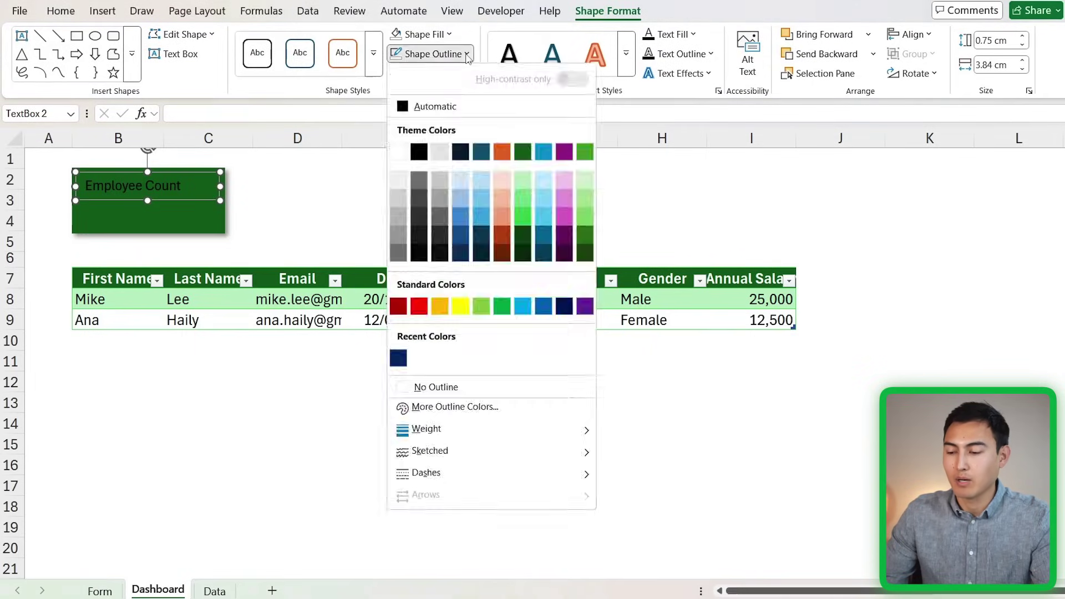
pyautogui.click(446, 390)
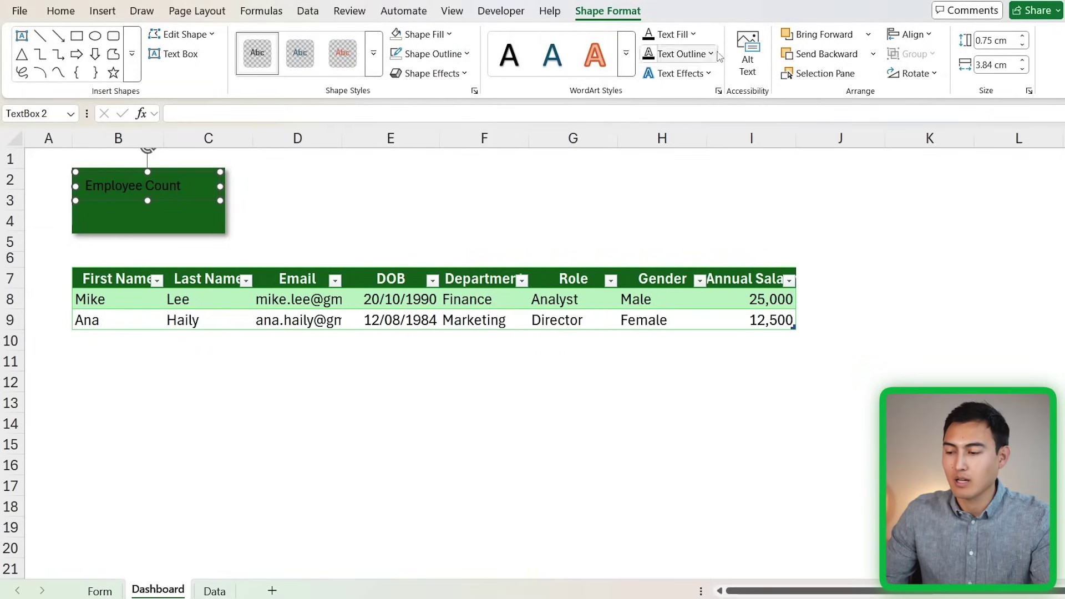
# Make the label text white, bold, centred and 12pt, nudging it into place.
pyautogui.click(671, 34)
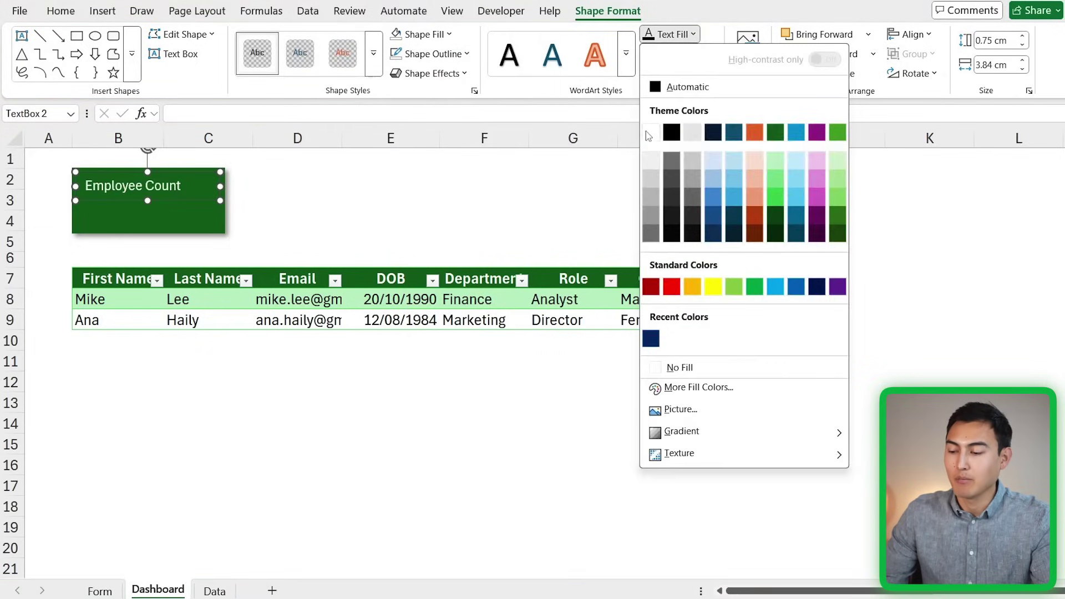
pyautogui.click(650, 132)
pyautogui.hotkey('ctrl', 'b')
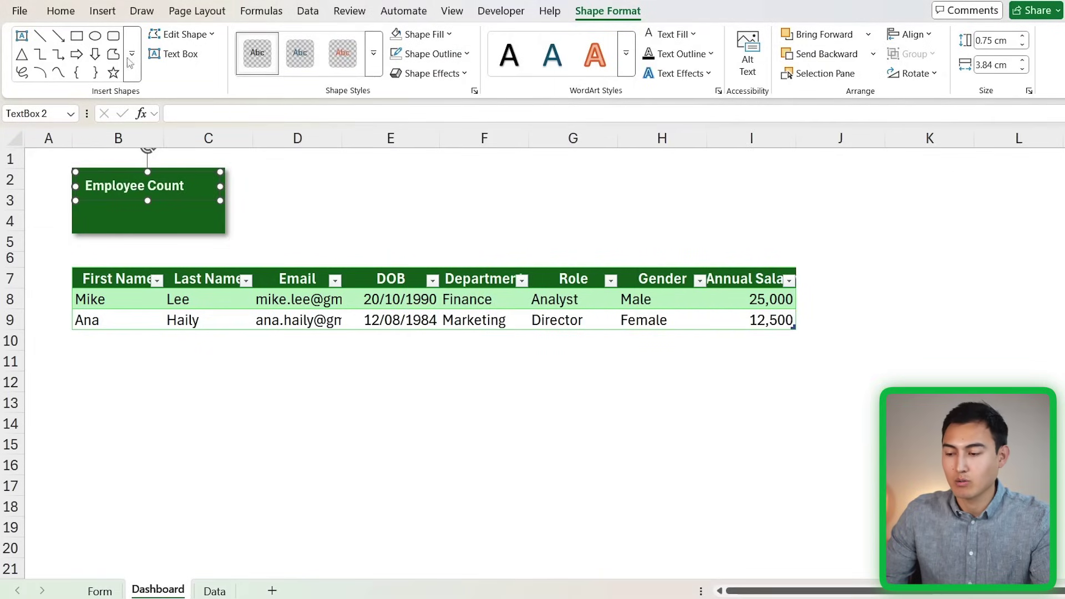
pyautogui.click(61, 12)
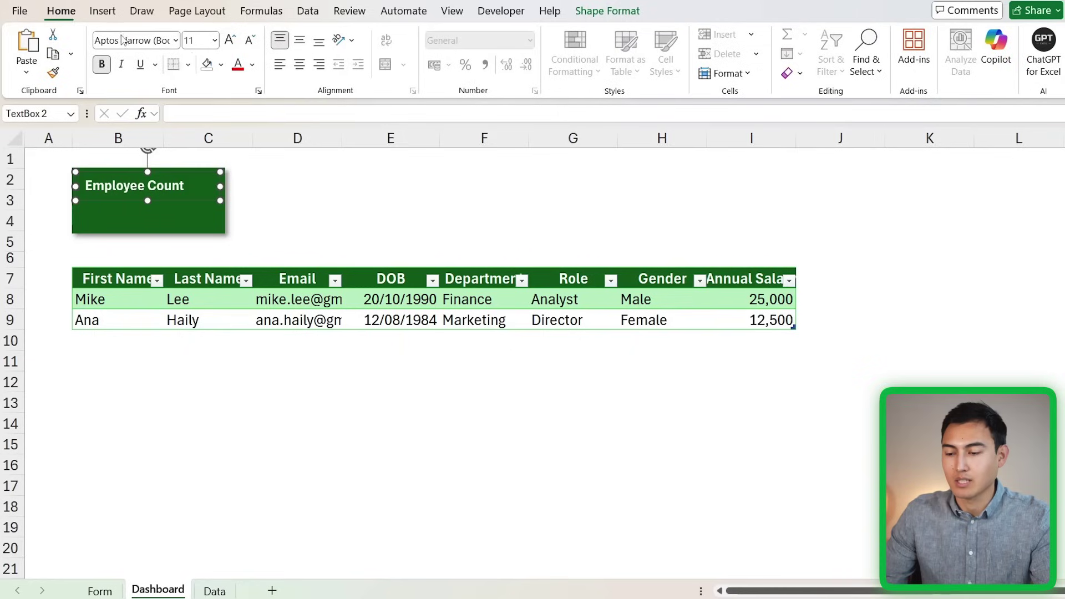
pyautogui.click(300, 65)
pyautogui.press('Up')
pyautogui.press('Up')
pyautogui.press('Up')
pyautogui.press('Right')
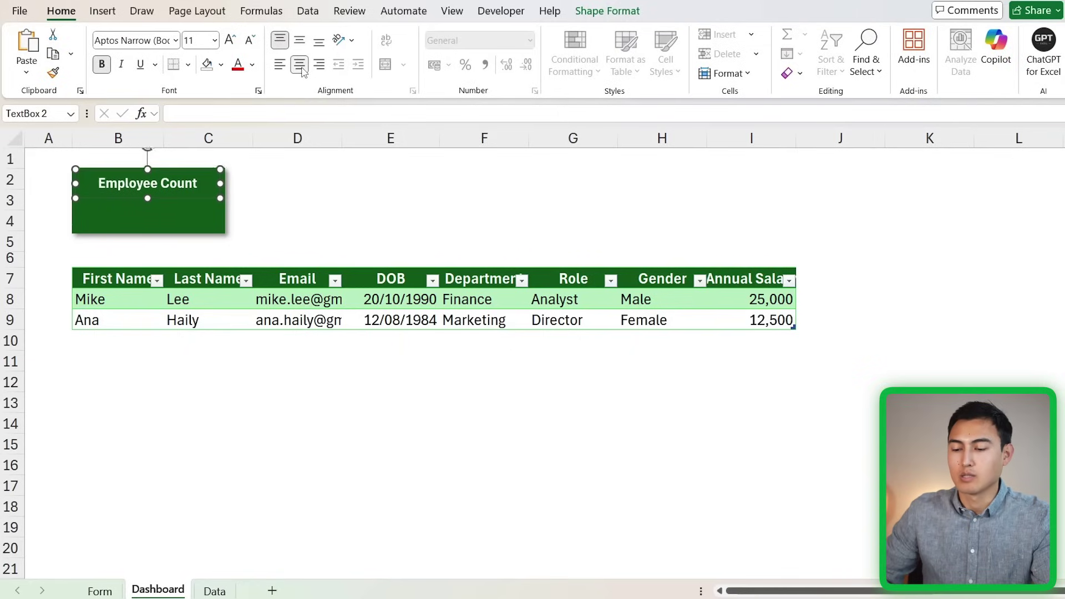
pyautogui.click(231, 41)
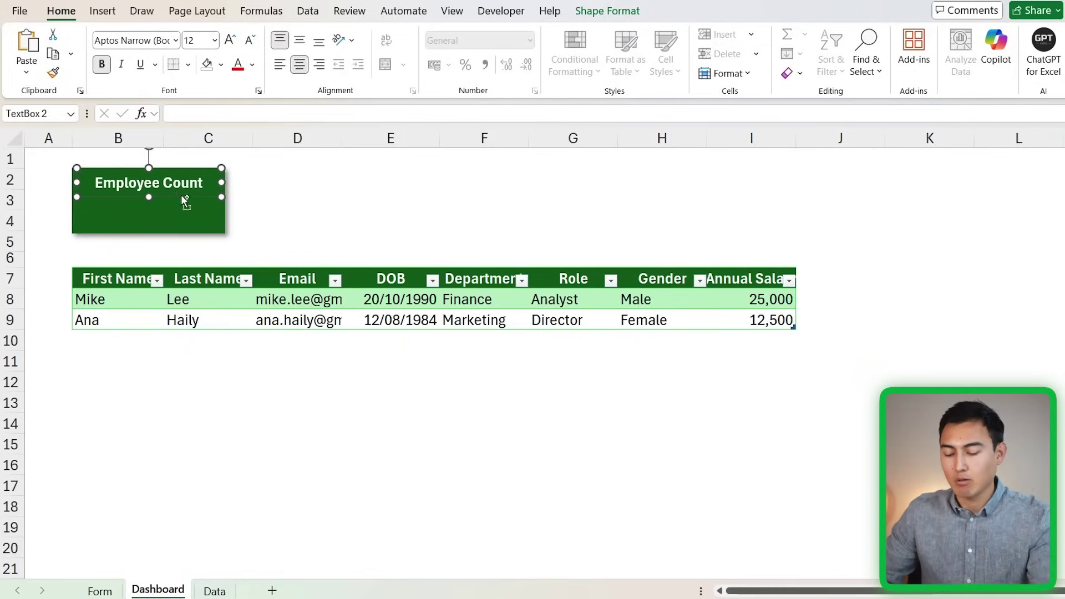
# Duplicate the label with Ctrl+D and centre the copy below the original.
pyautogui.hotkey('ctrl', 'd')
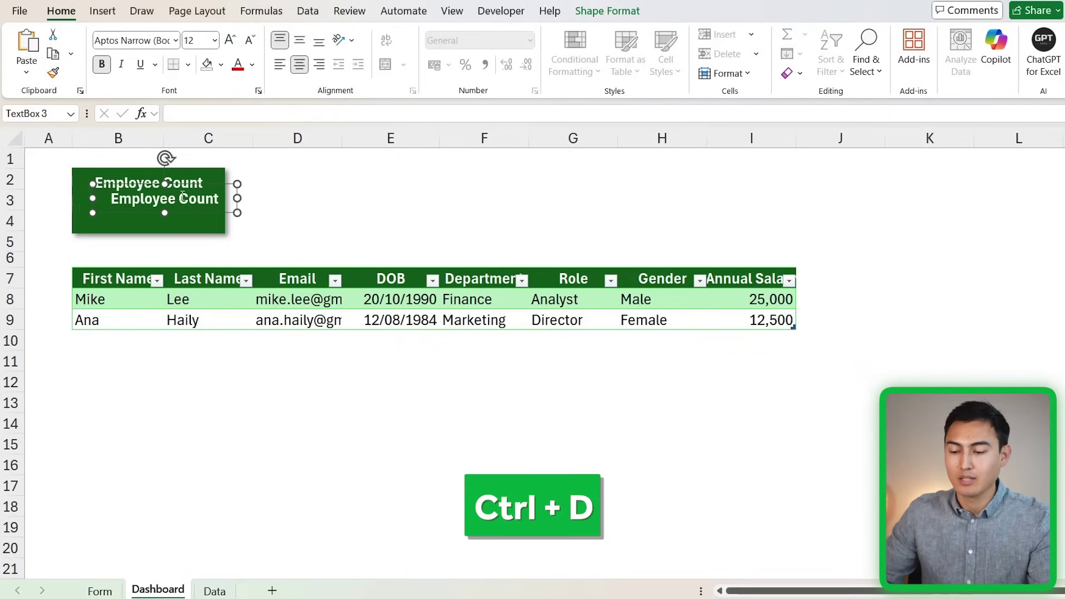
pyautogui.moveTo(207, 212)
pyautogui.mouseDown()
pyautogui.moveTo(178, 219)
pyautogui.moveTo(192, 224)
pyautogui.mouseUp()
pyautogui.tripleClick(137, 217)
# Enter =COUNTA(Table1[First Name]) in B5, giving an employee count of 2.
pyautogui.click(114, 244)
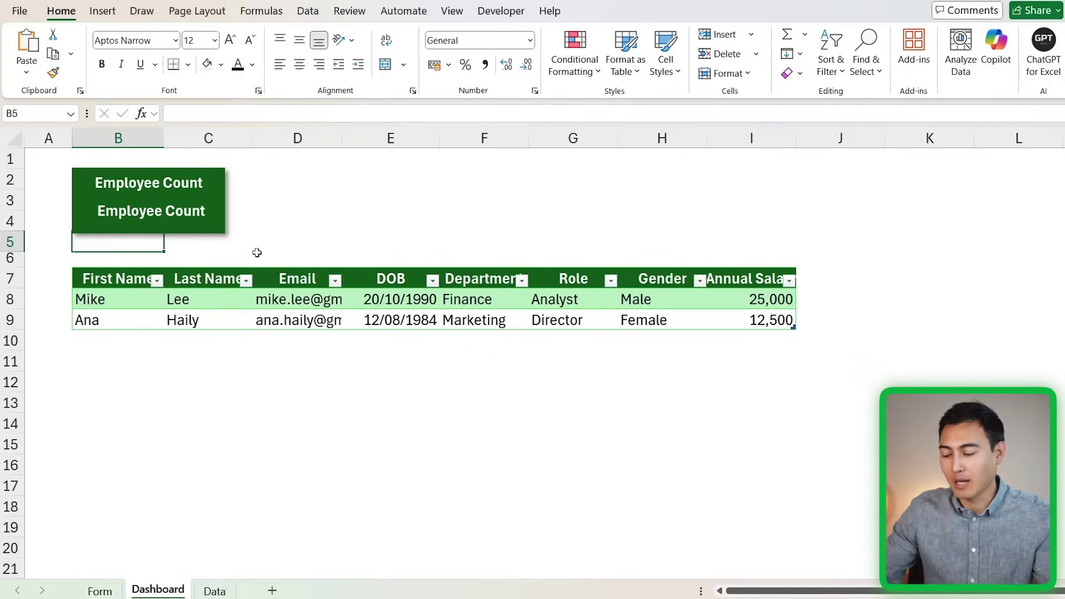
pyautogui.write('=')
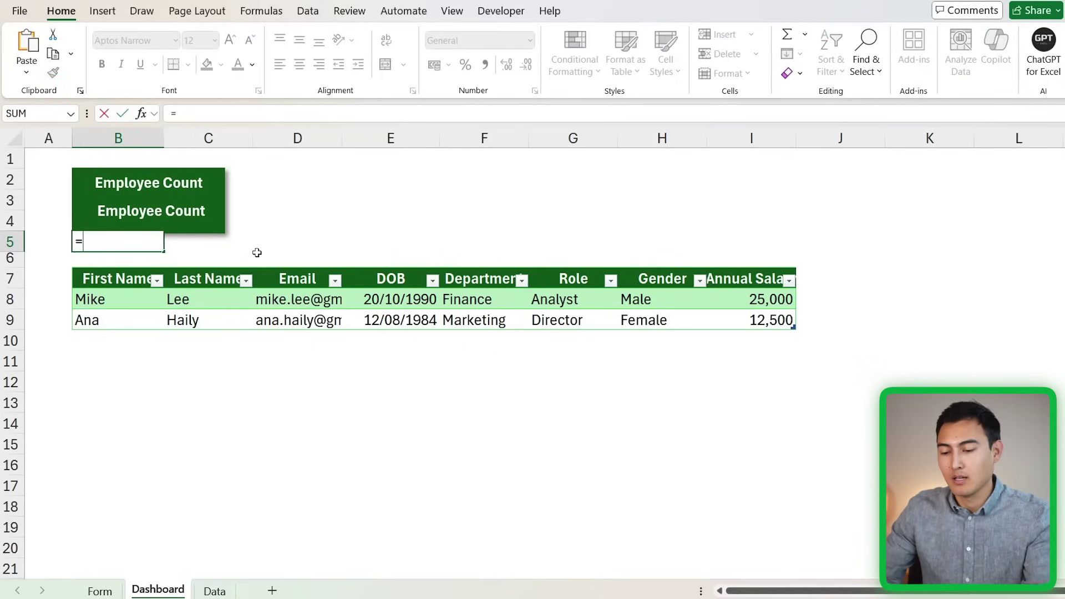
pyautogui.write('counta')
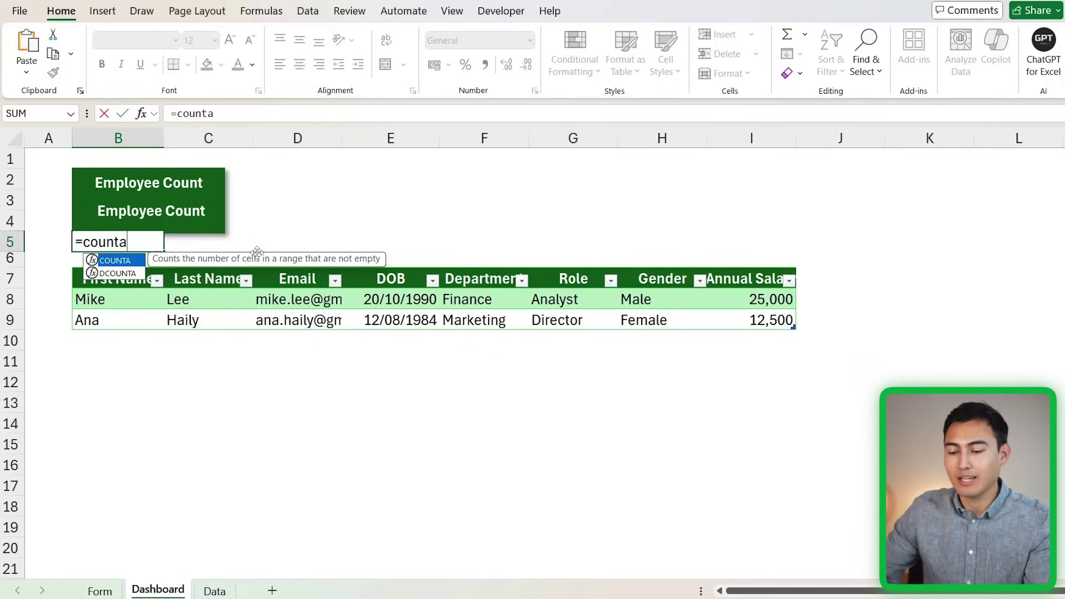
pyautogui.press('Tab')
pyautogui.click(103, 301)
pyautogui.moveTo(103, 301); pyautogui.dragTo(97, 322)
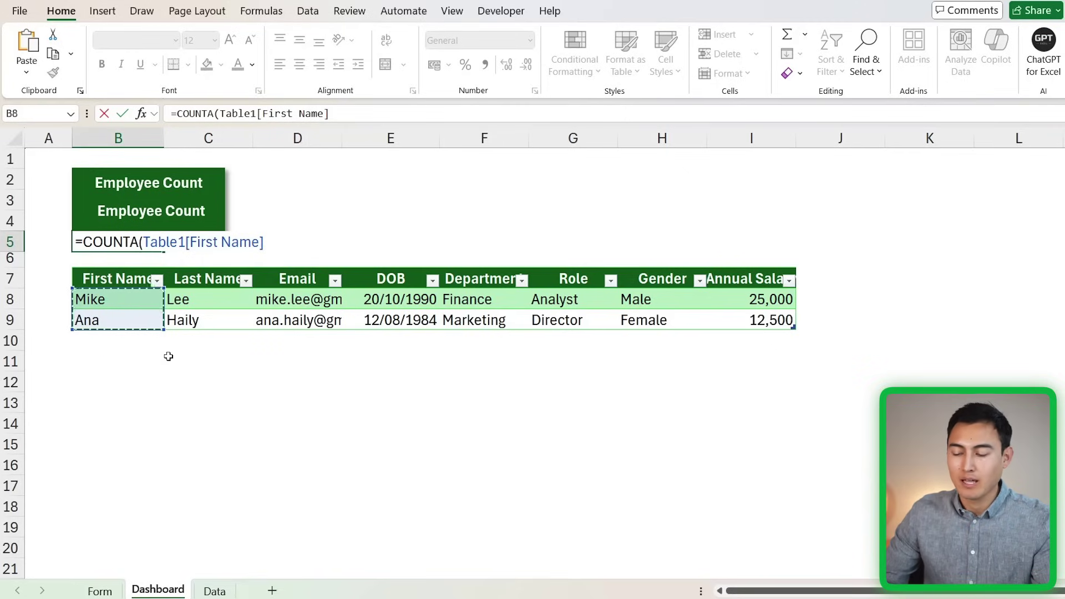
pyautogui.press('Return')
pyautogui.press('Up')
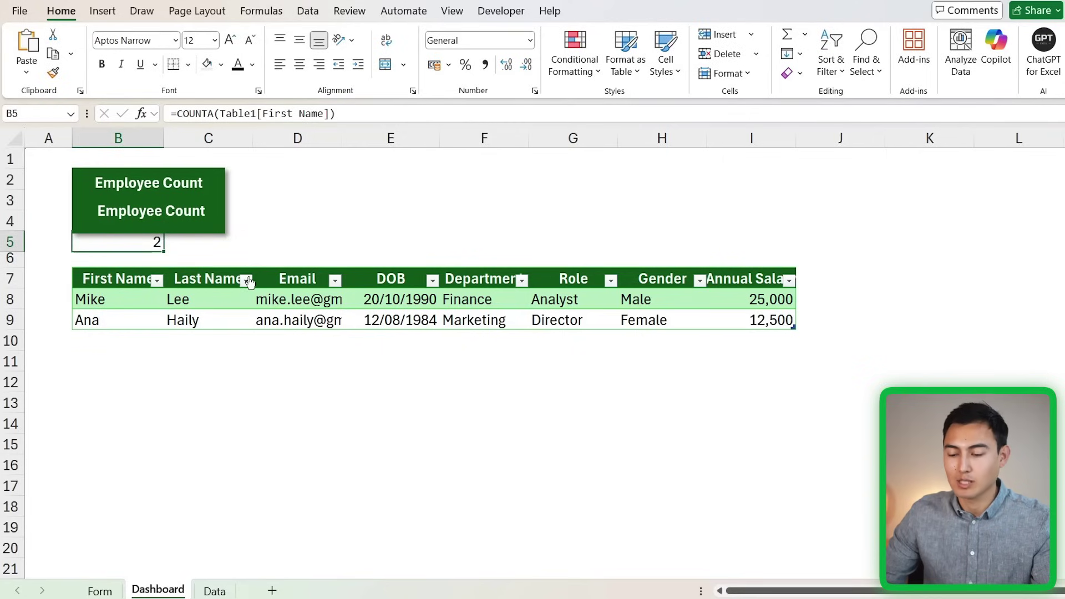
pyautogui.press('Right')
pyautogui.press('Right')
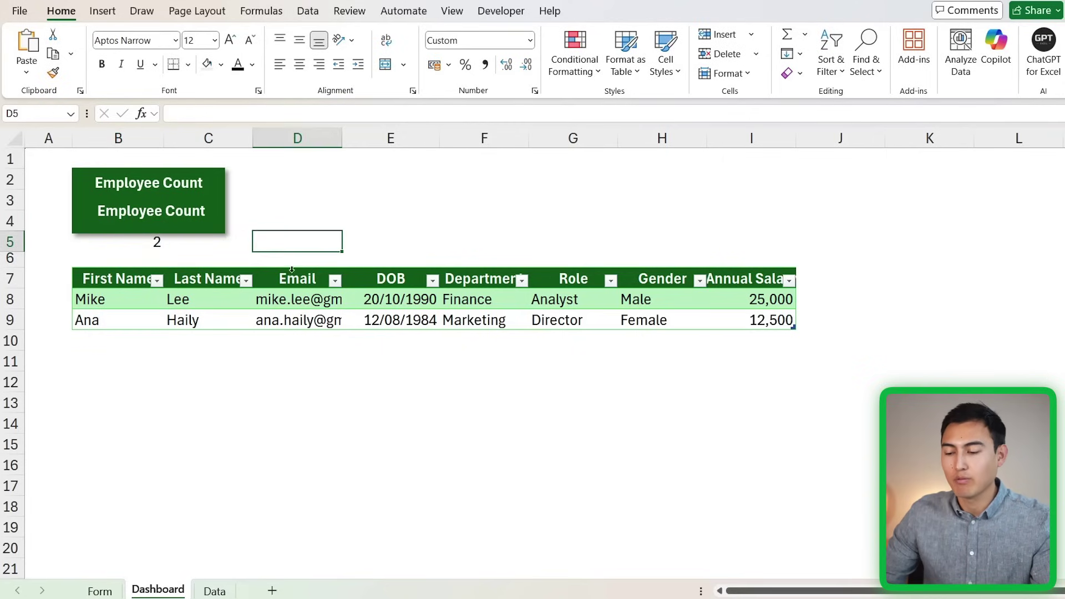
# Enter =AVERAGE(Table1[Annual Salary]) in D5, showing 18,750, and begin a formula in F5.
pyautogui.press('F2')
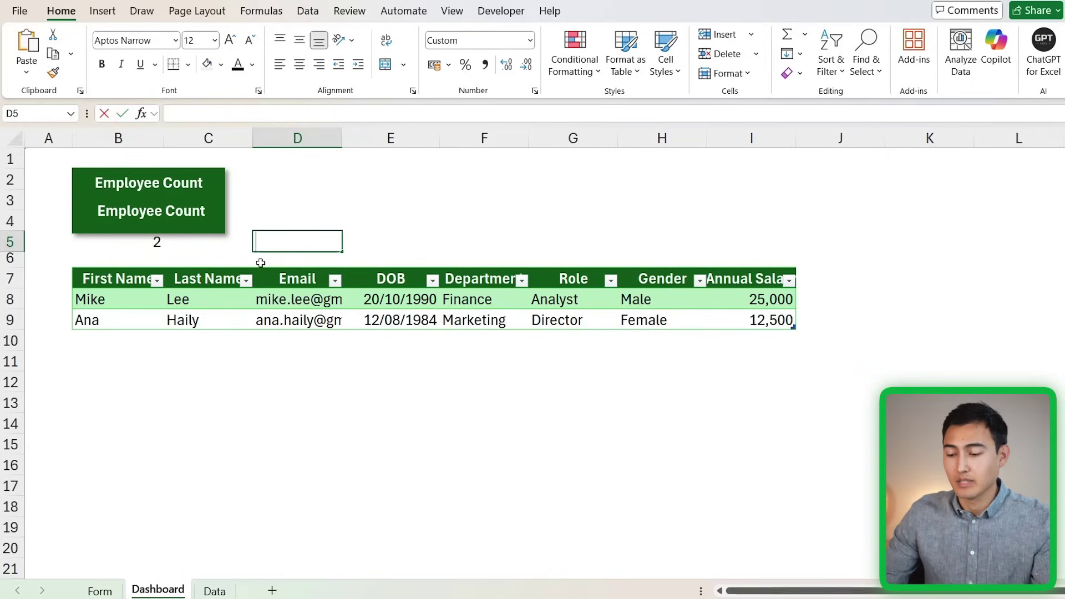
pyautogui.write('=aver')
pyautogui.press('Tab')
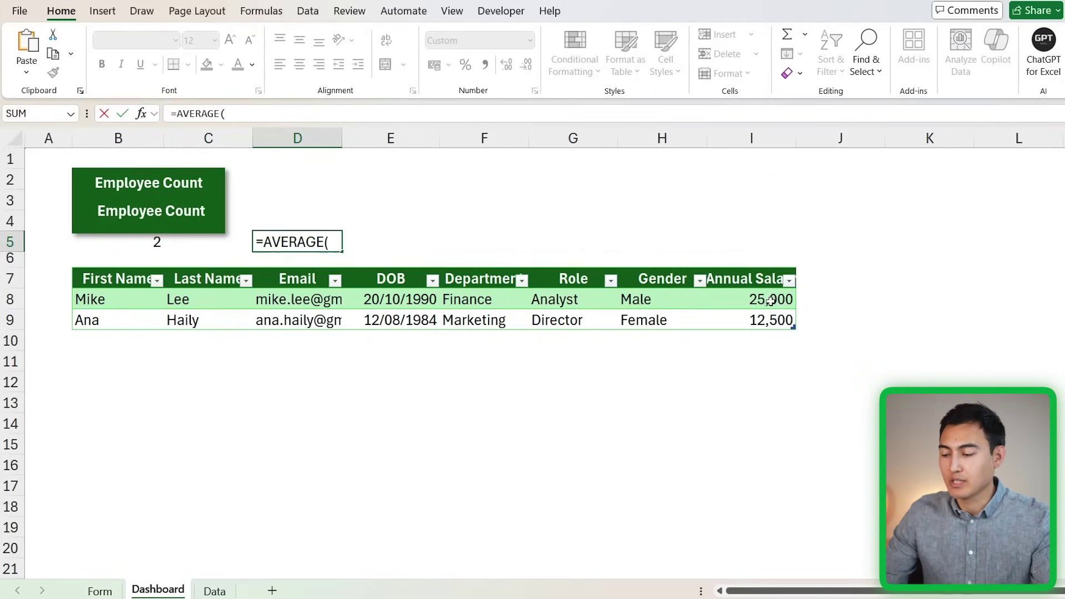
pyautogui.moveTo(770, 301); pyautogui.dragTo(765, 320)
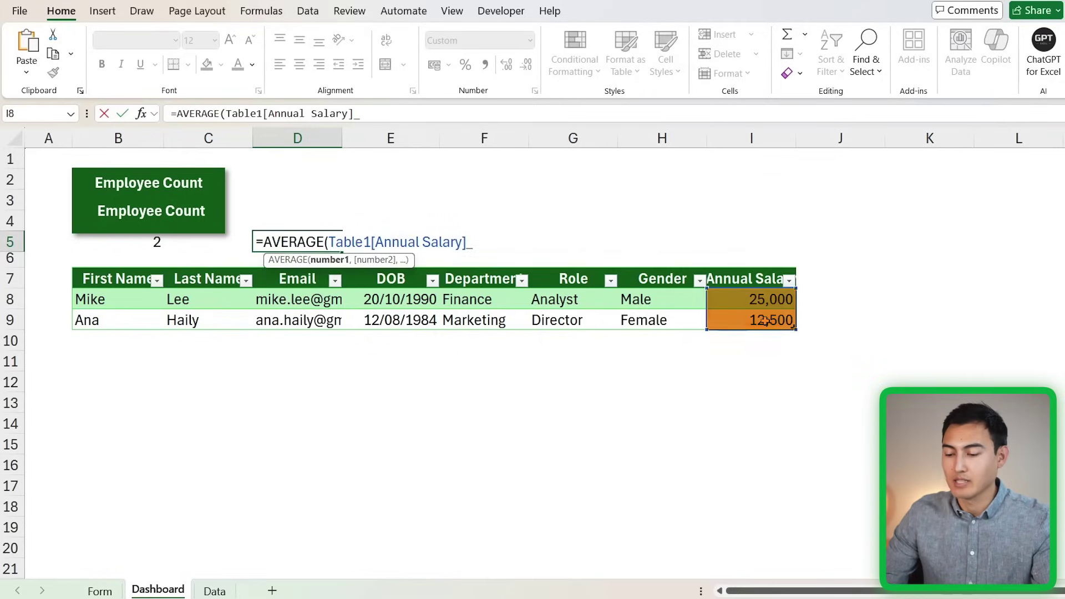
pyautogui.write(')')
pyautogui.press('Return')
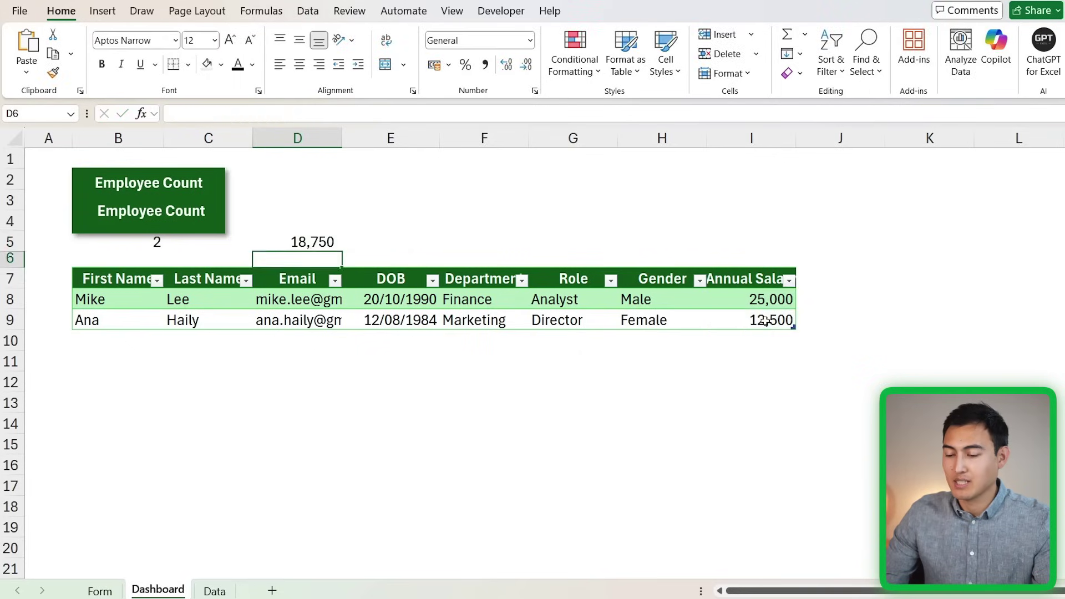
pyautogui.press('Up')
pyautogui.press('Right')
pyautogui.press('Right')
pyautogui.write('=')
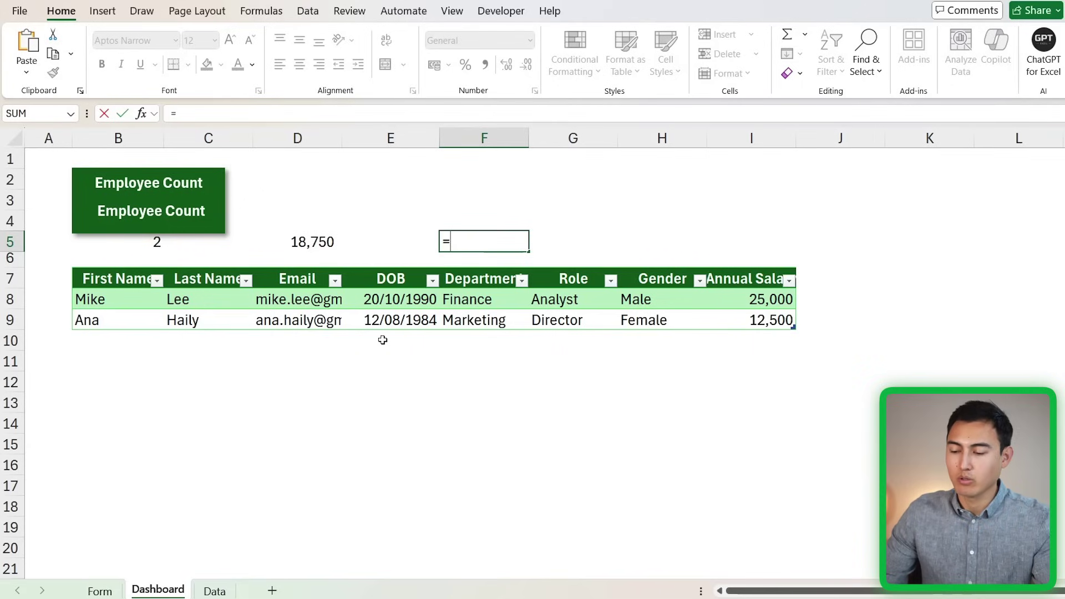
# Complete F5 as =DATEDIF(AVERAGE(Table1[DOB]),TODAY(),"Y"), giving an average age of 37.
pyautogui.write('dated')
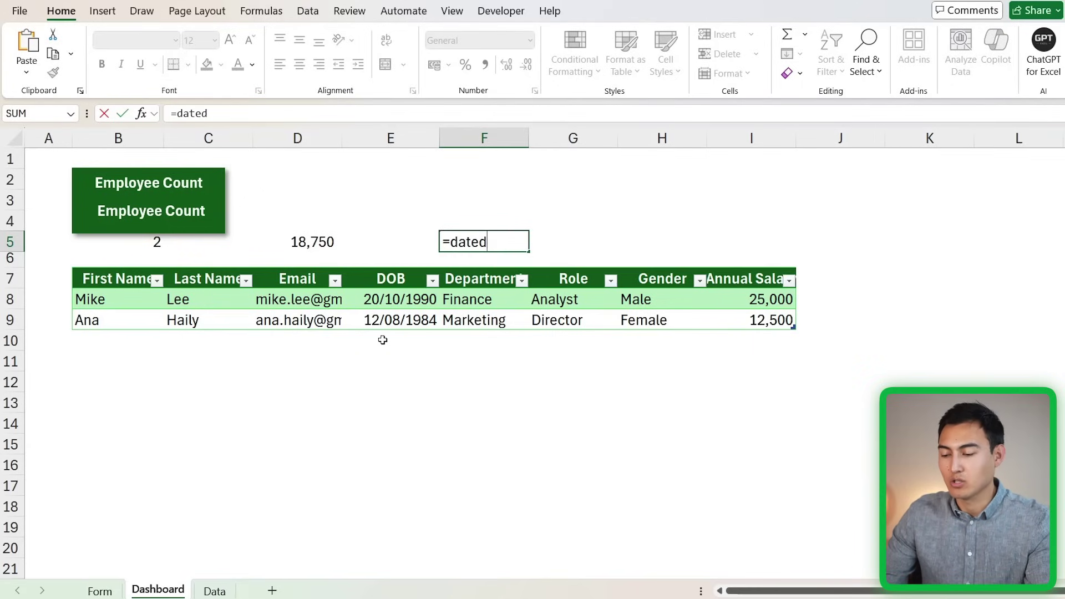
pyautogui.write('if(')
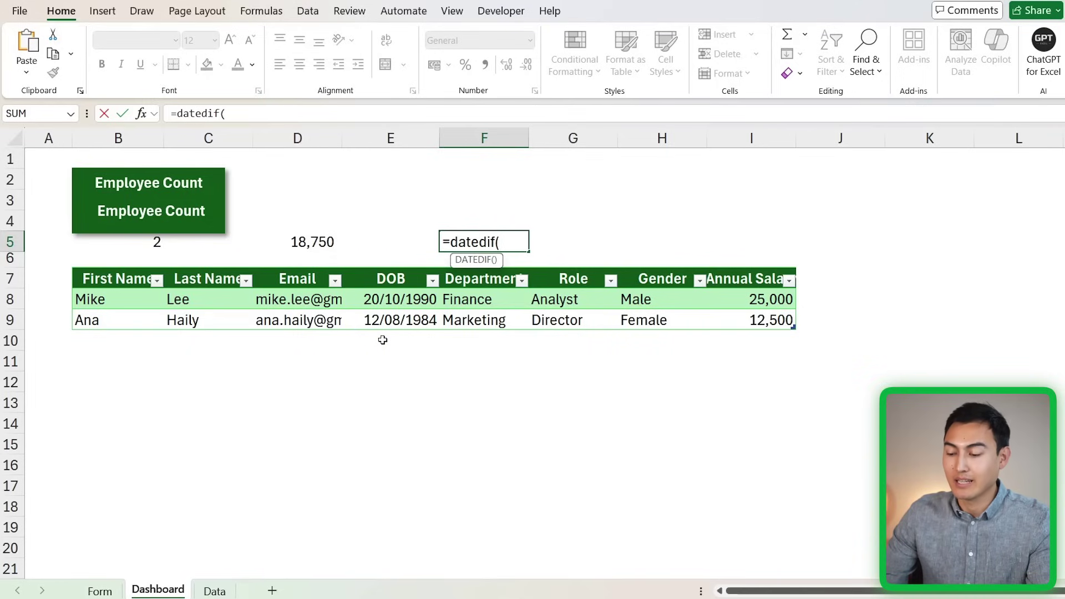
pyautogui.write('aver')
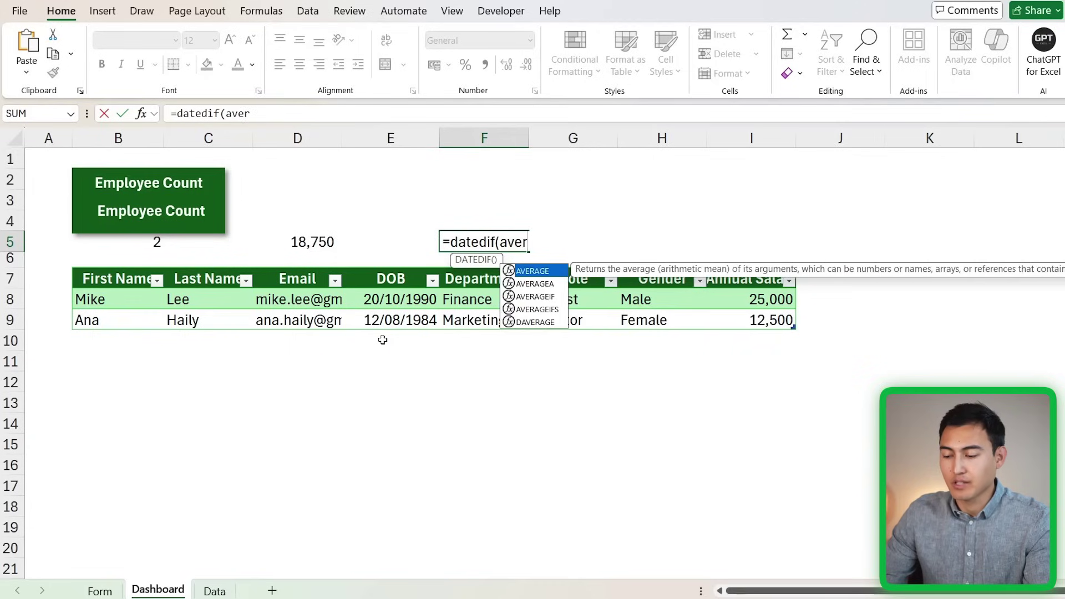
pyautogui.press('Tab')
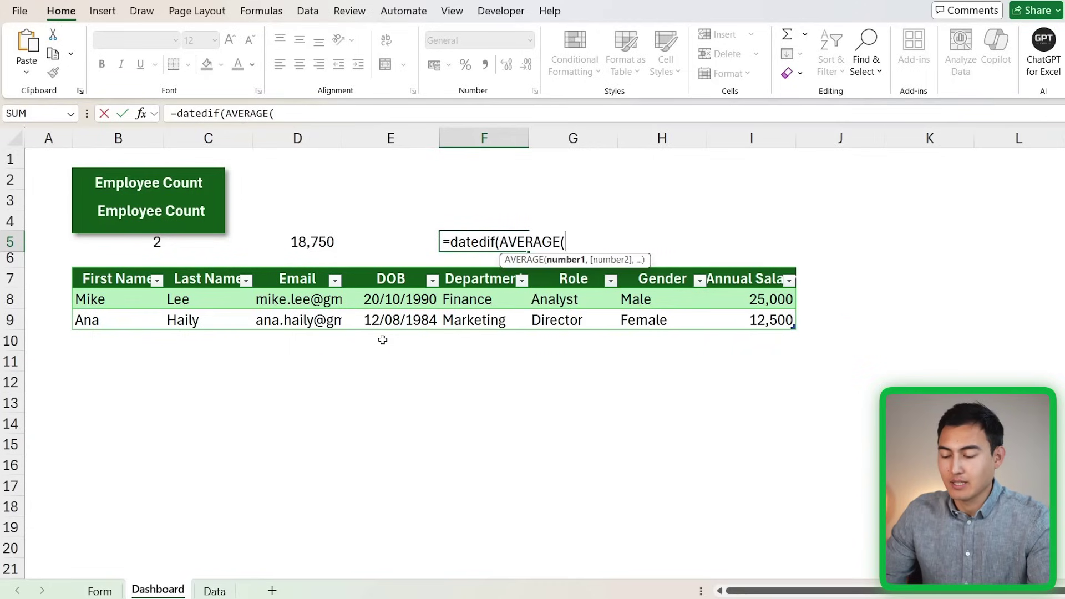
pyautogui.click(405, 299)
pyautogui.moveTo(405, 299); pyautogui.dragTo(404, 320)
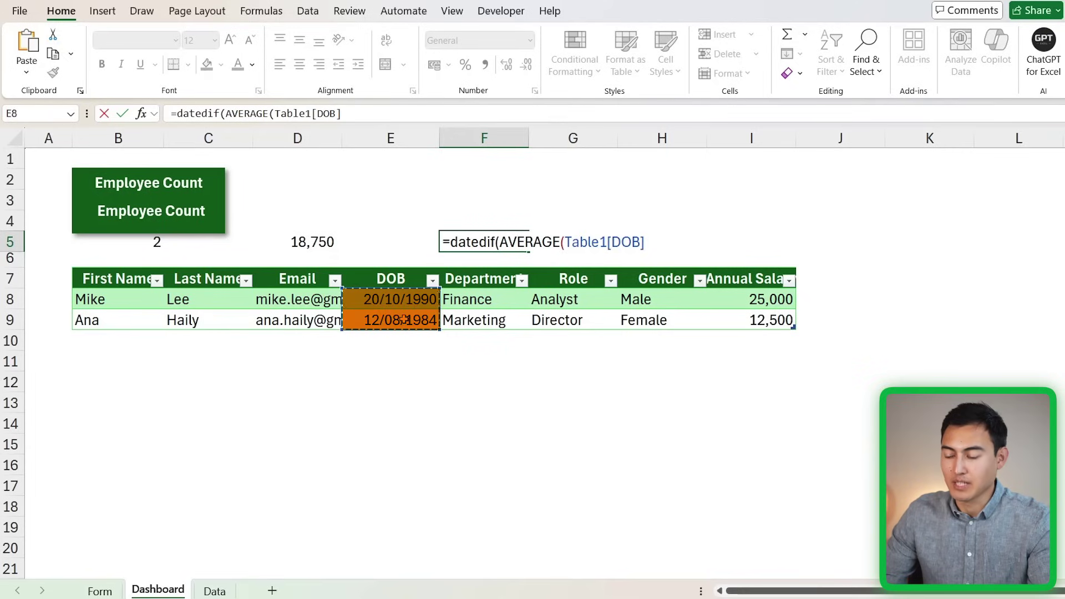
pyautogui.write(')')
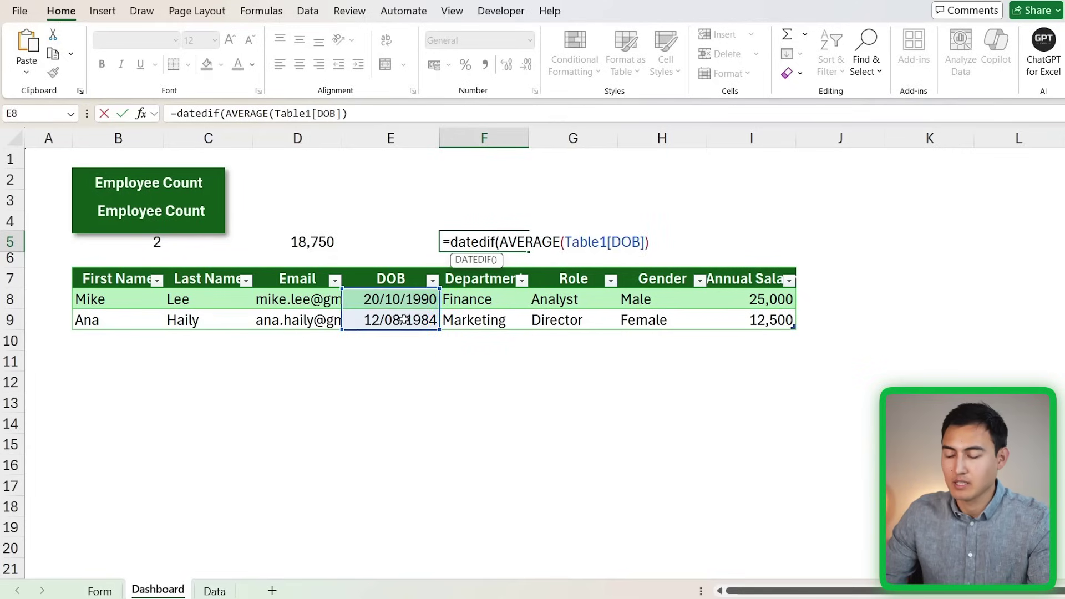
pyautogui.write(',')
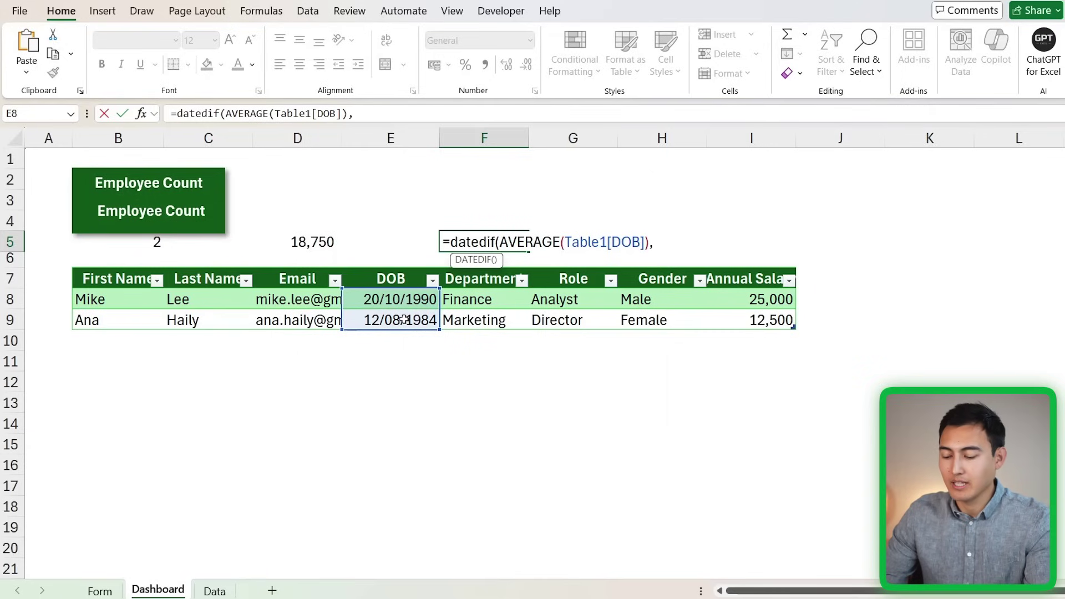
pyautogui.write('Toda')
pyautogui.press('Tab')
pyautogui.write(')')
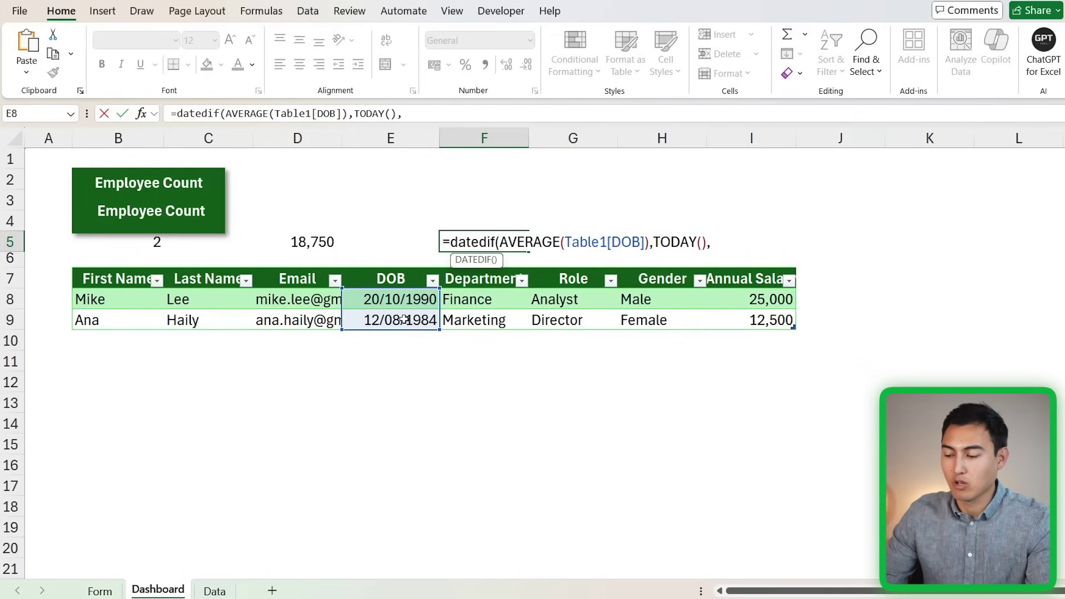
pyautogui.write(',"Y"')
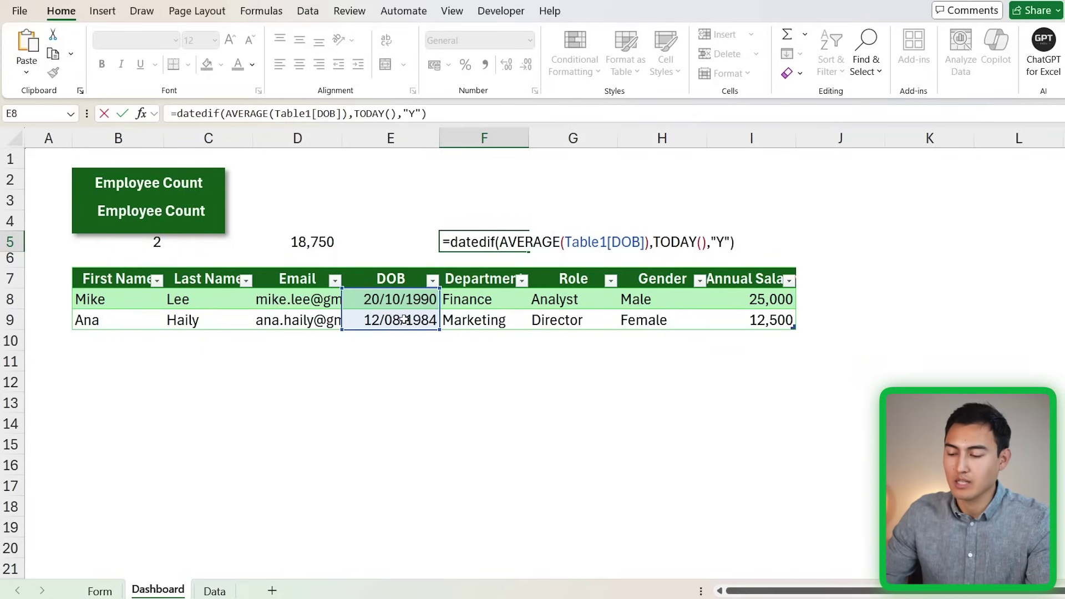
pyautogui.press('Return')
pyautogui.press('Up')
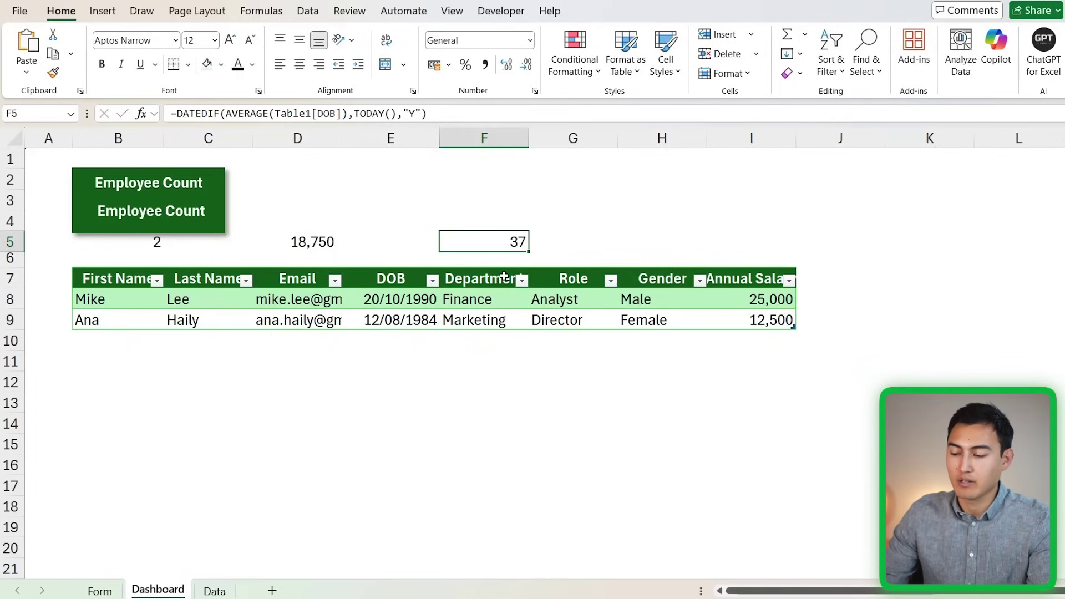
pyautogui.press('Right')
pyautogui.press('Right')
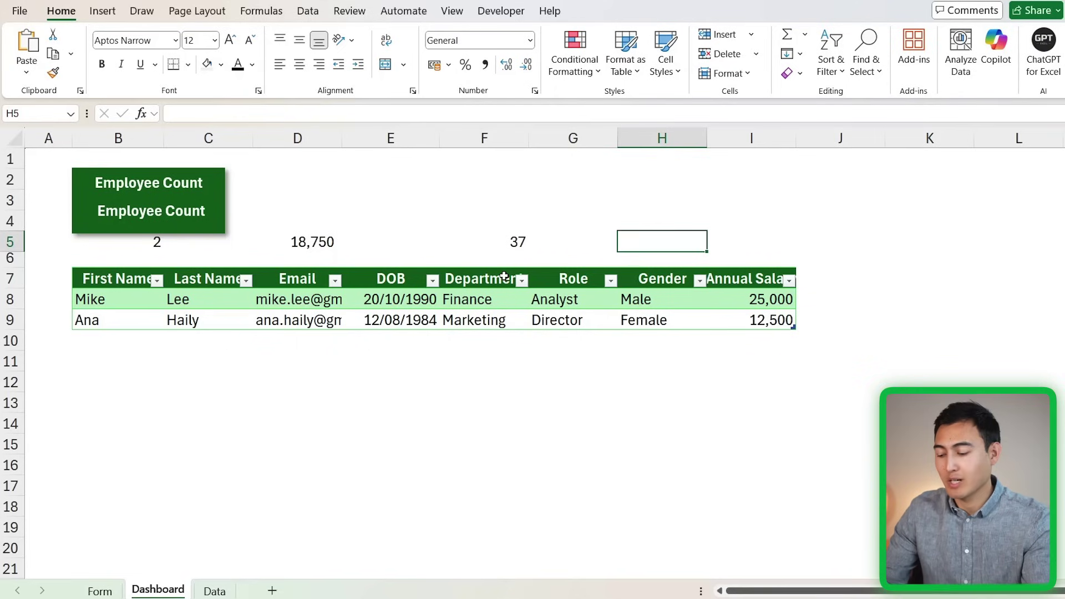
# Enter =COUNTIF(Table1[Gender],"Female") in H5 to count female employees (1).
pyautogui.write('=counti')
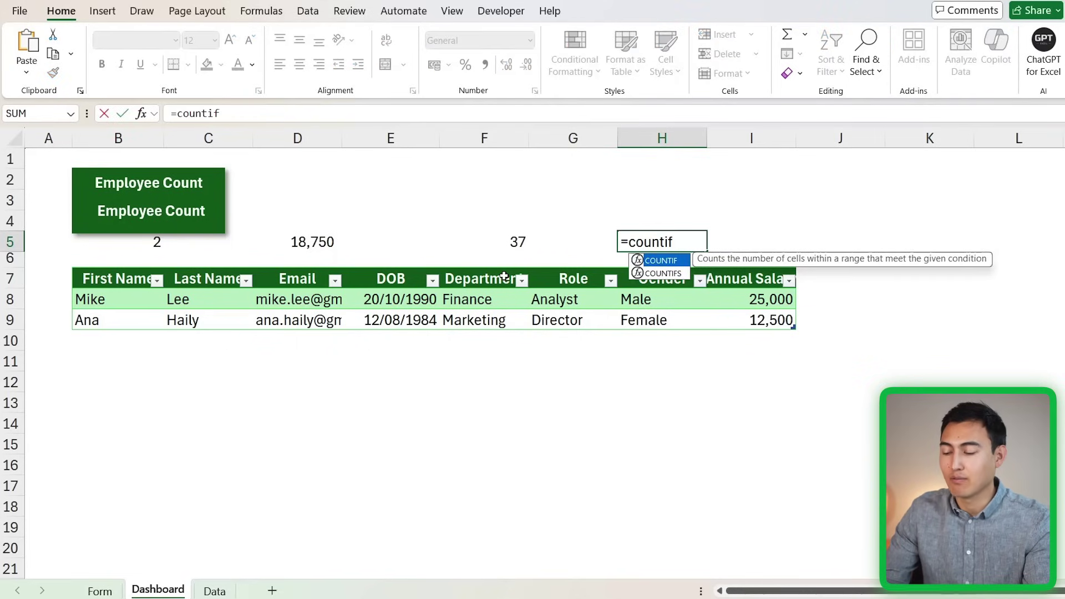
pyautogui.write('f')
pyautogui.press('Tab')
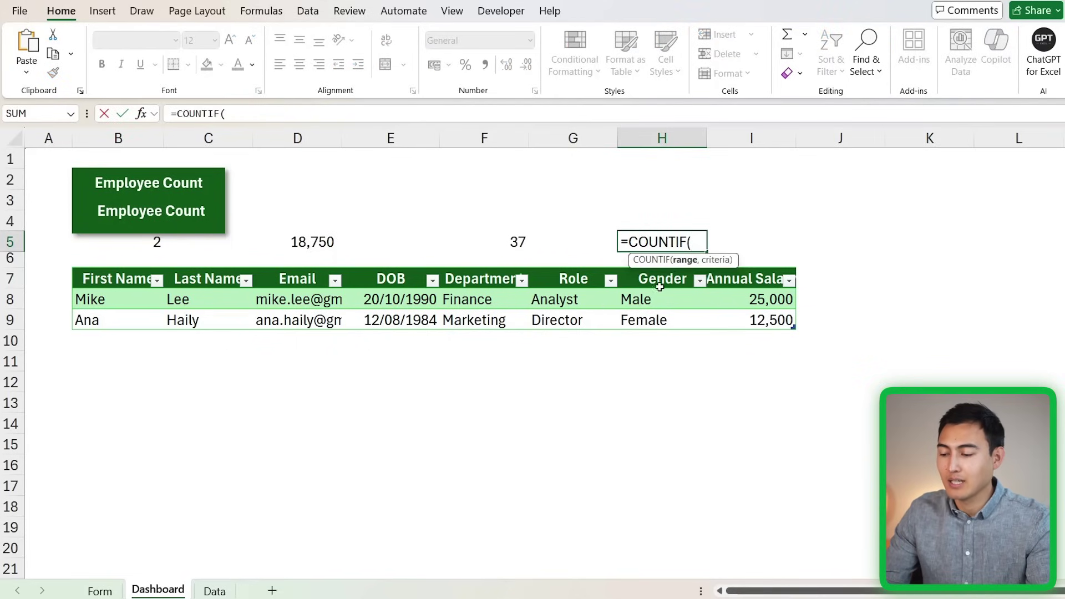
pyautogui.click(658, 299)
pyautogui.moveTo(658, 299); pyautogui.dragTo(659, 320)
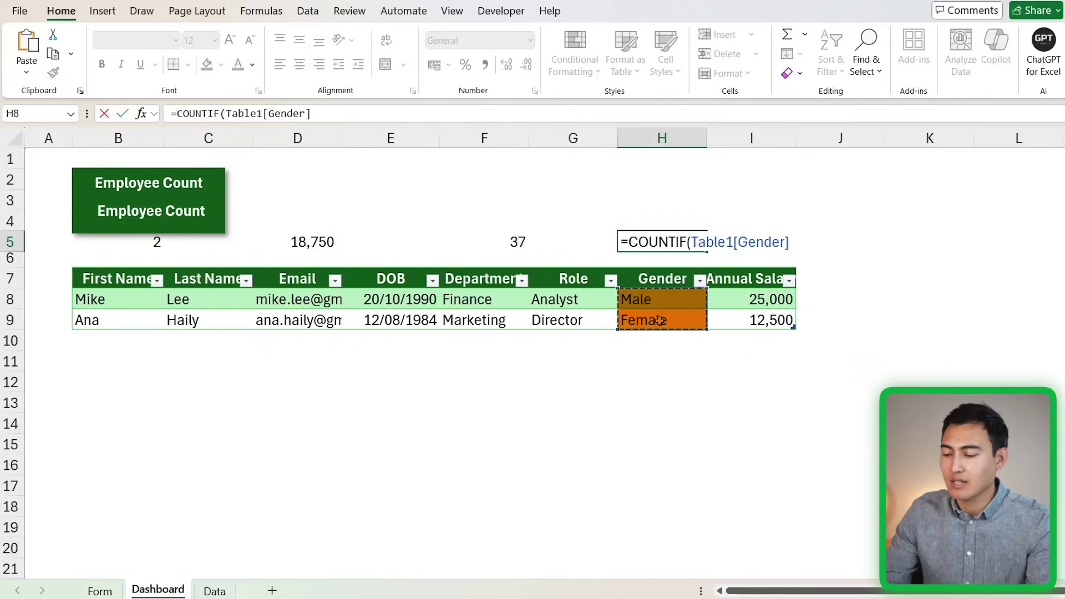
pyautogui.write(',"Female")')
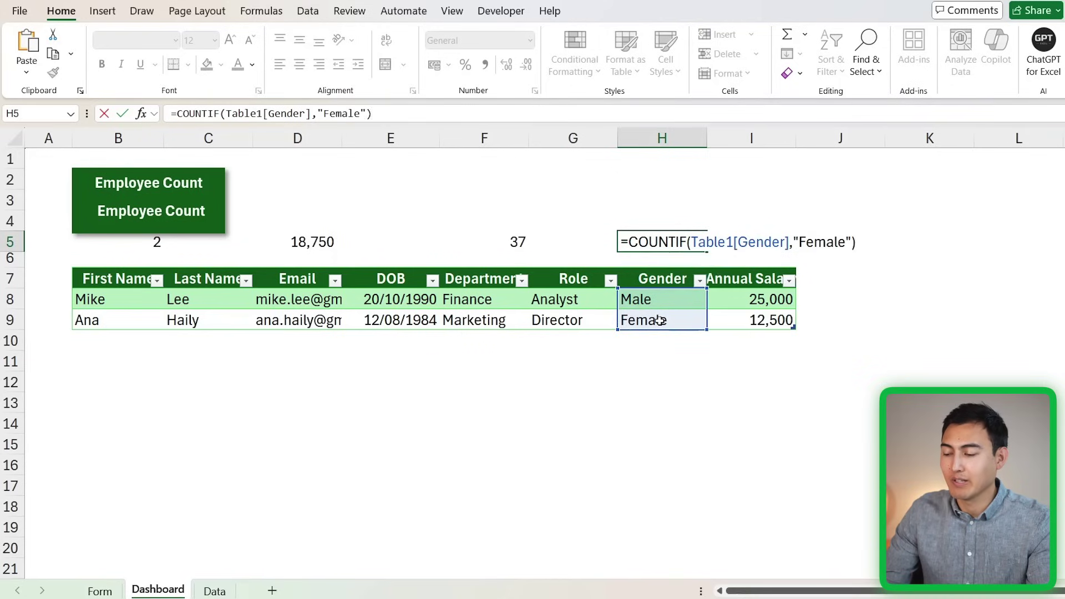
pyautogui.hotkey('ctrl', 'Return')
pyautogui.press('Right')
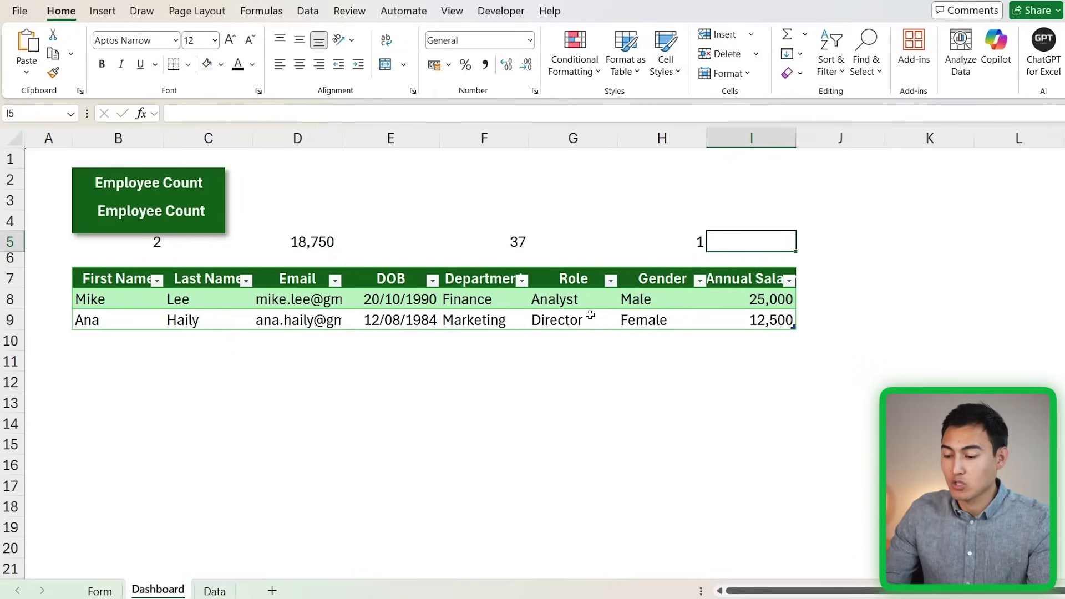
# Enter =COUNTIF(Table1[Role],"Intern") in I5 to count interns (0).
pyautogui.write('=counti')
pyautogui.press('Tab')
pyautogui.moveTo(526, 299); pyautogui.dragTo(551, 316)
pyautogui.write(',"')
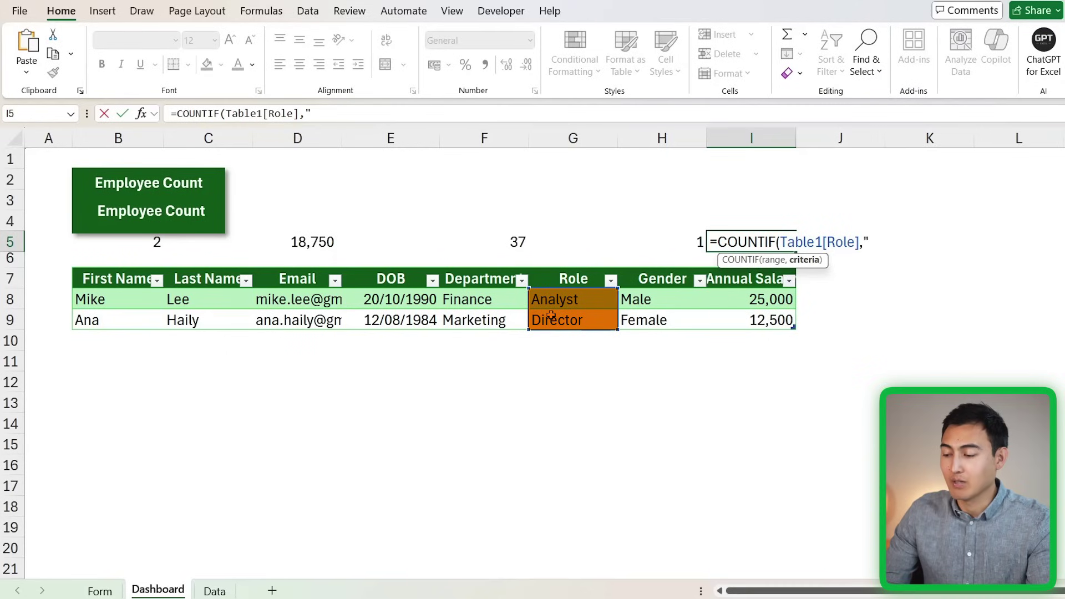
pyautogui.write('Intern"')
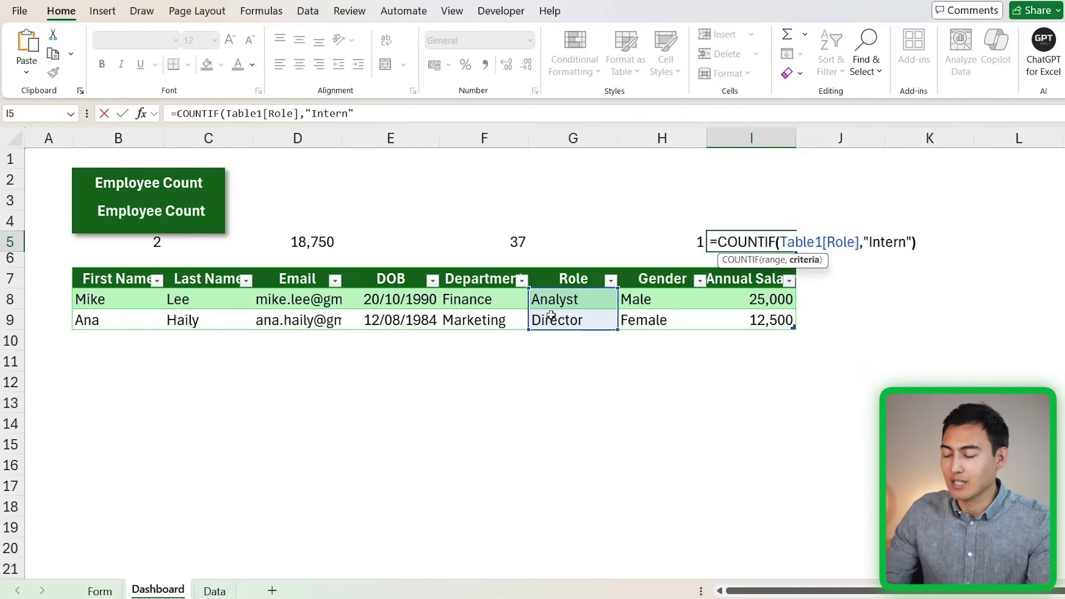
pyautogui.write(')')
pyautogui.hotkey('ctrl', 'Return')
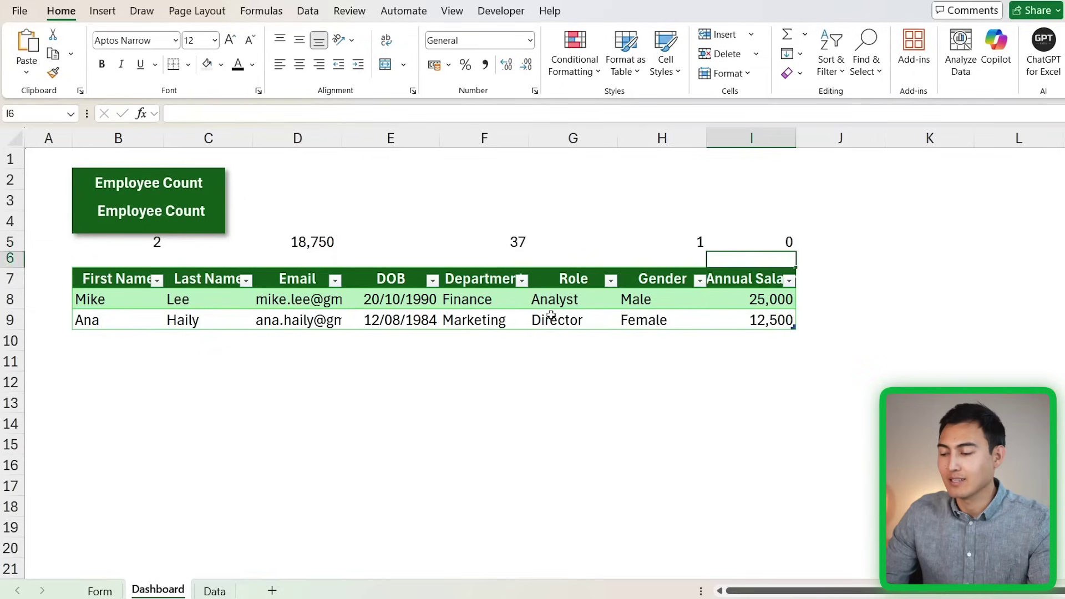
pyautogui.press('Left')
pyautogui.press('Left')
pyautogui.press('Left')
pyautogui.press('Left')
pyautogui.press('Left')
pyautogui.press('Left')
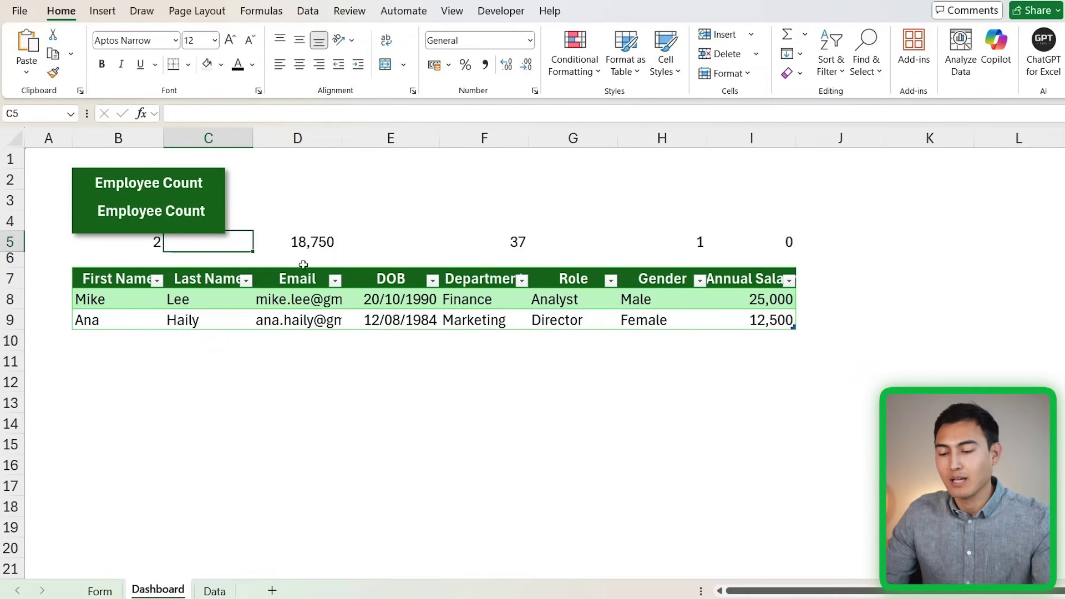
# Replace the lower text box's placeholder with a link to =$B$5, showing 2.
pyautogui.click(131, 219)
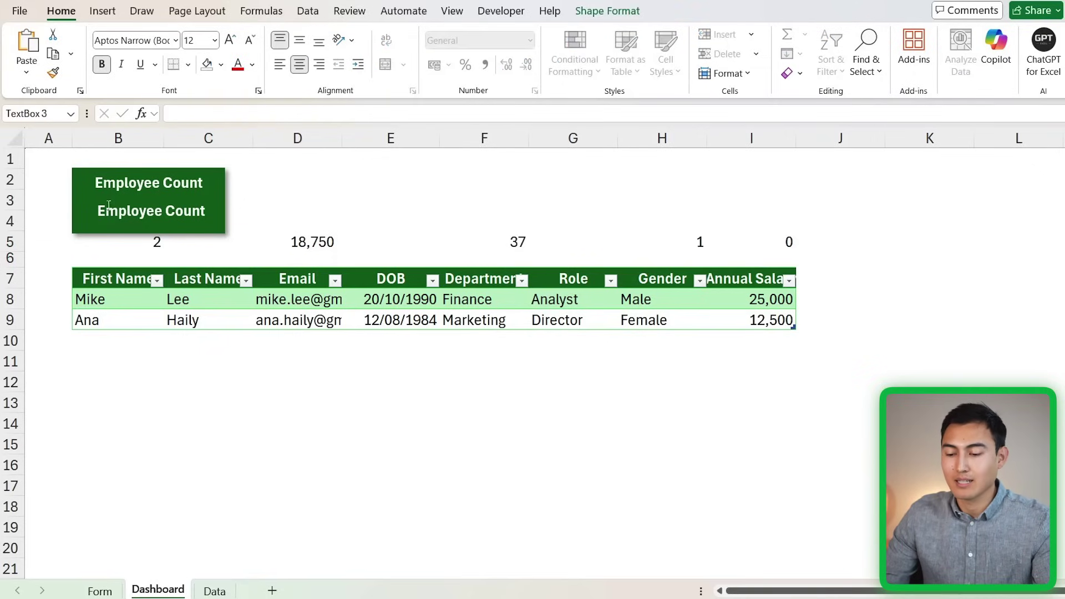
pyautogui.moveTo(201, 211); pyautogui.dragTo(96, 211)
pyautogui.press('BackSpace')
pyautogui.click(192, 115)
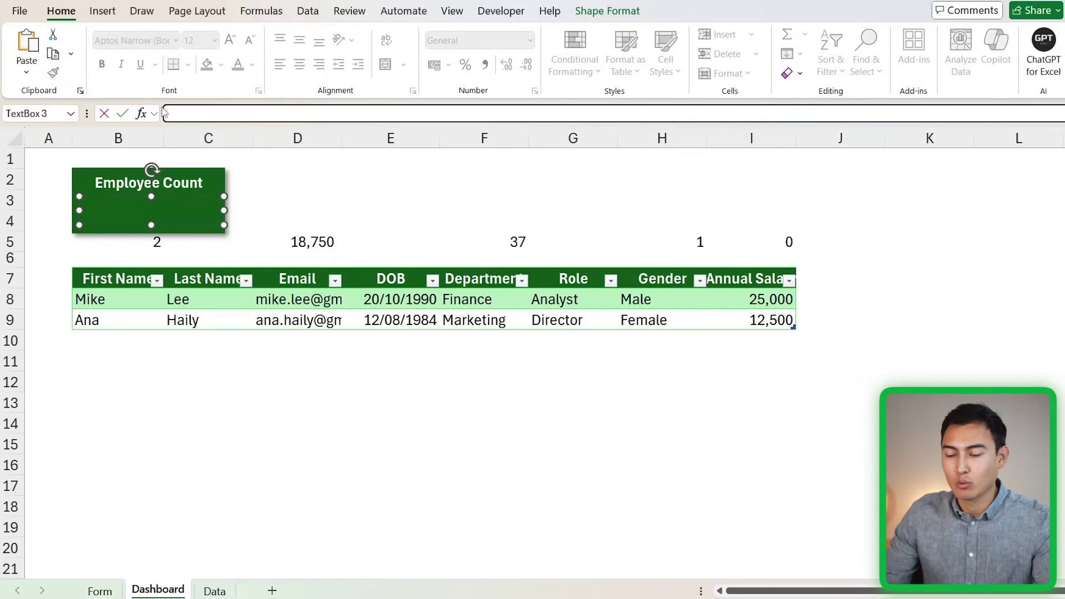
pyautogui.write('=')
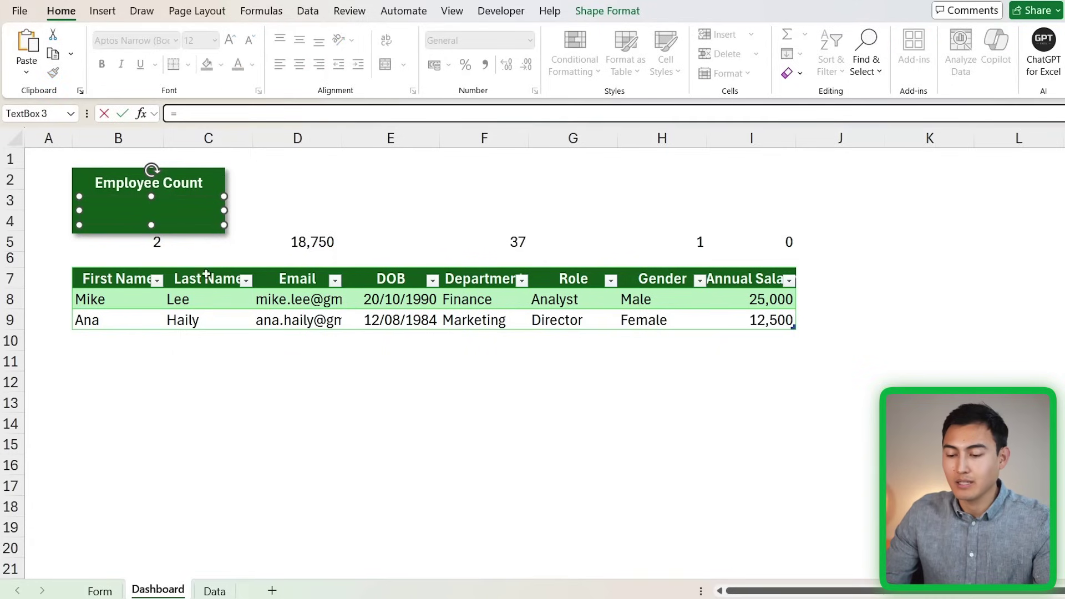
pyautogui.click(145, 242)
pyautogui.press('Return')
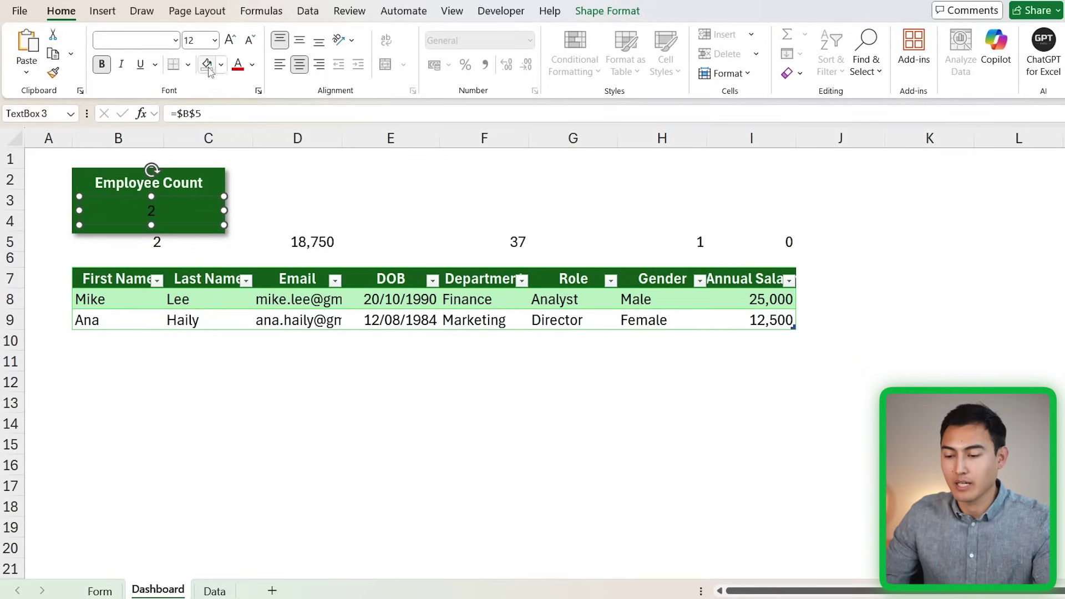
# Format the linked number as white, bold, size 24 text.
pyautogui.click(238, 67)
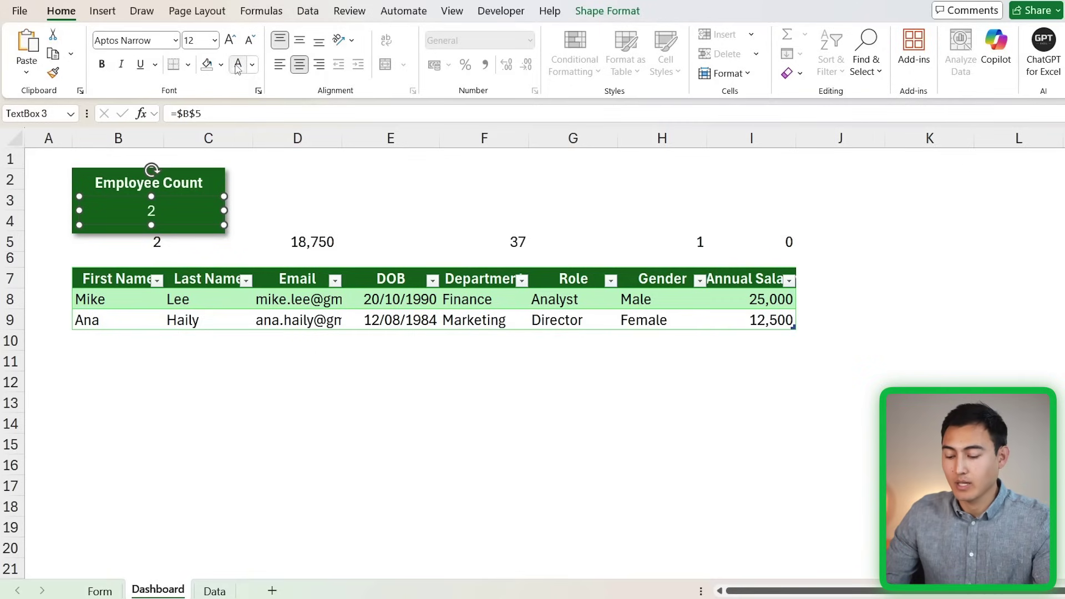
pyautogui.hotkey('ctrl', 'b')
pyautogui.click(231, 40)
pyautogui.click(231, 40)
pyautogui.click(230, 40)
pyautogui.click(231, 40)
pyautogui.click(231, 39)
pyautogui.click(231, 40)
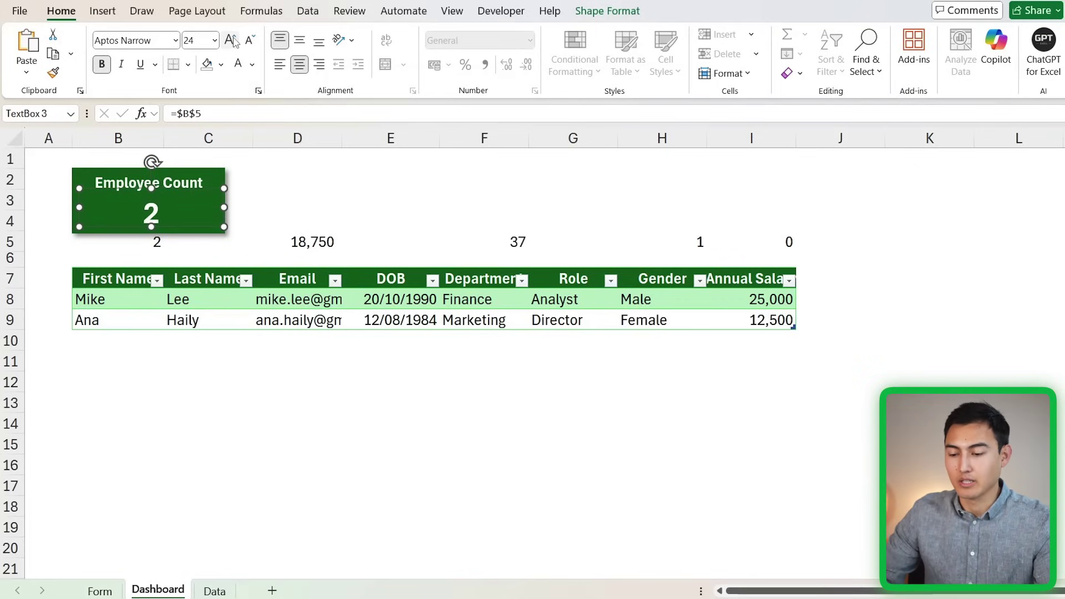
# Select the number box, Employee Count title and green background shape together.
pyautogui.click(326, 214)
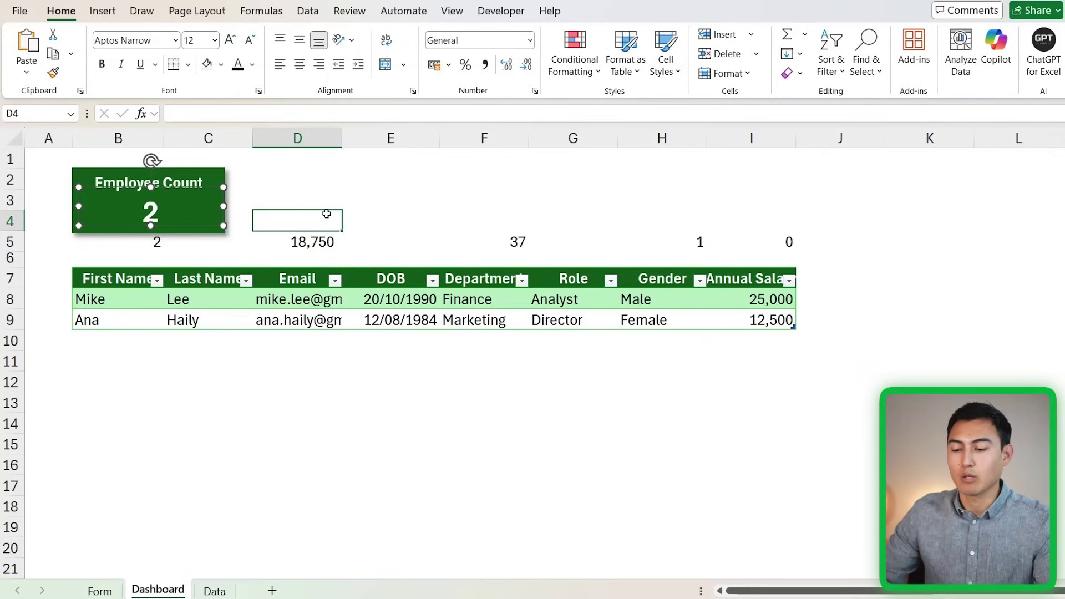
pyautogui.click(162, 209)
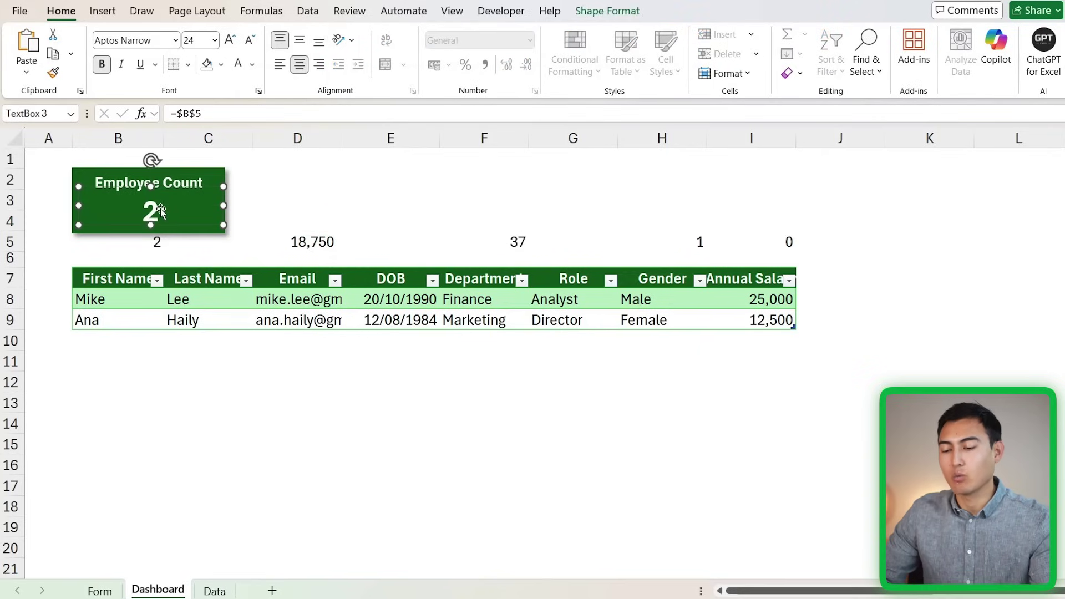
pyautogui.press('Escape')
pyautogui.click(172, 188)
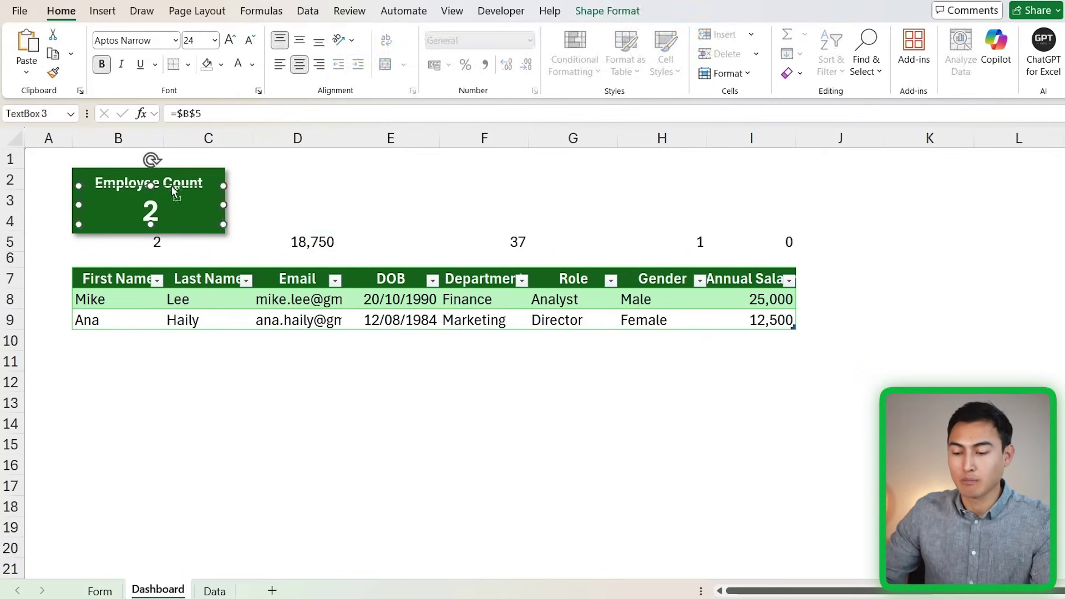
pyautogui.keyDown('shift'); pyautogui.click(189, 181); pyautogui.keyUp('shift')
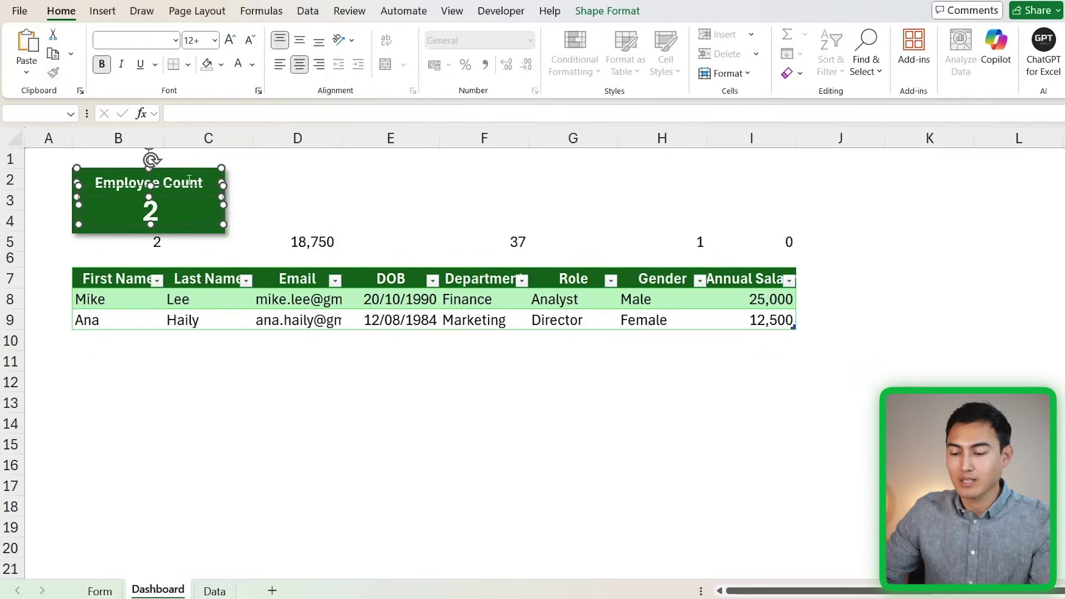
pyautogui.keyDown('shift'); pyautogui.click(76, 180); pyautogui.keyUp('shift')
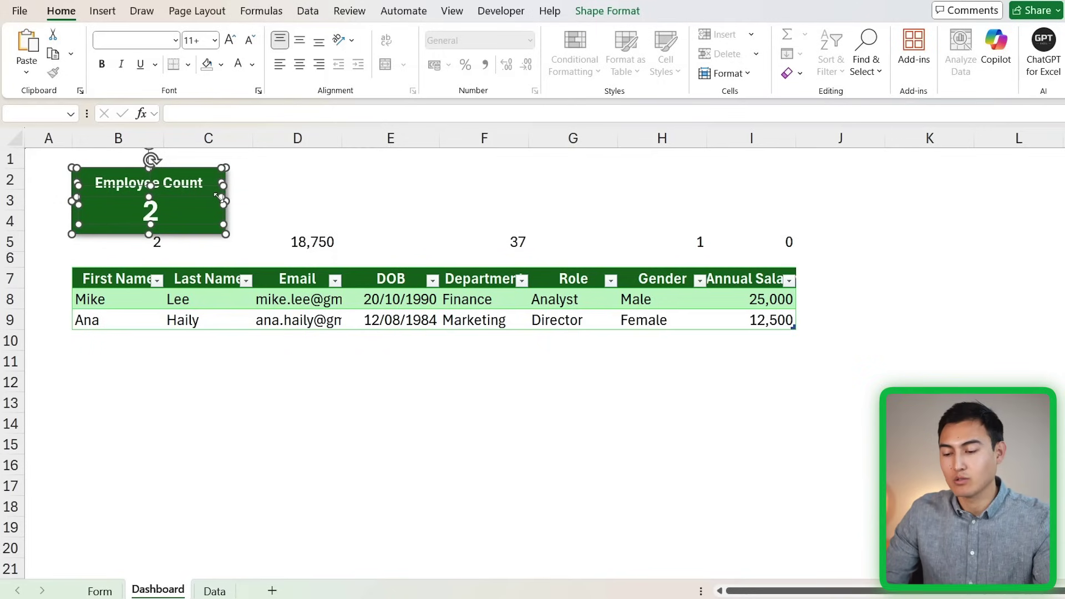
# Group the card's three shapes and Ctrl+Shift-drag copies rightward to make five cards.
pyautogui.rightClick(226, 216)
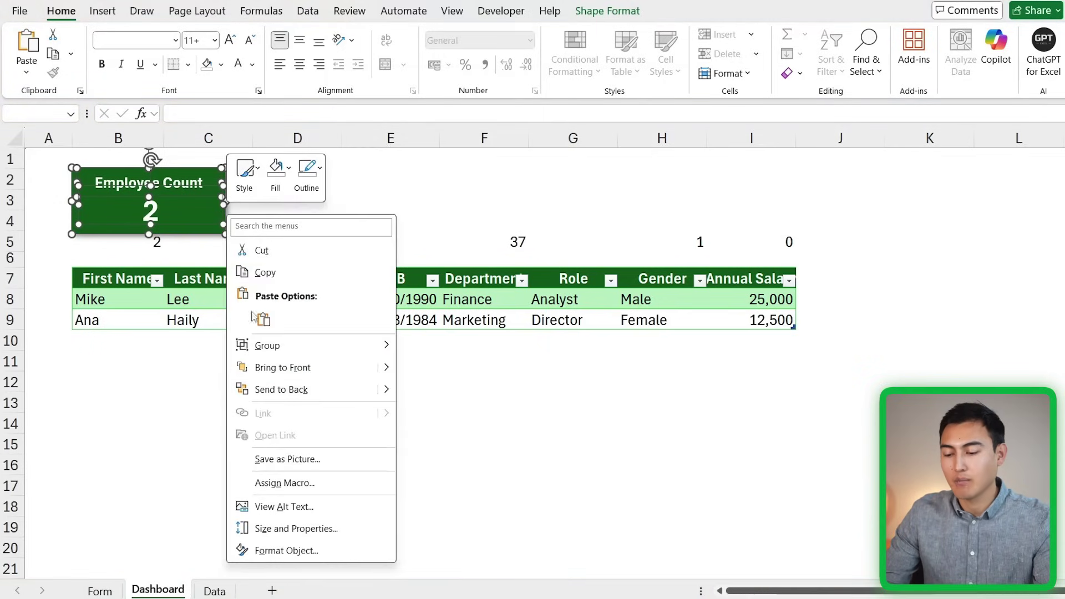
pyautogui.moveTo(288, 345)
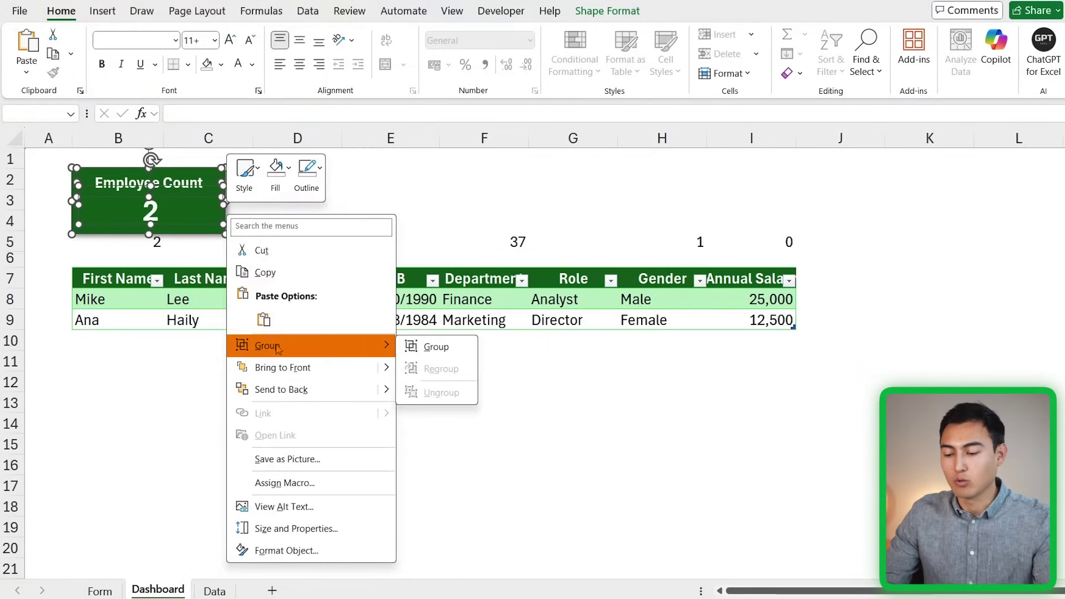
pyautogui.click(431, 348)
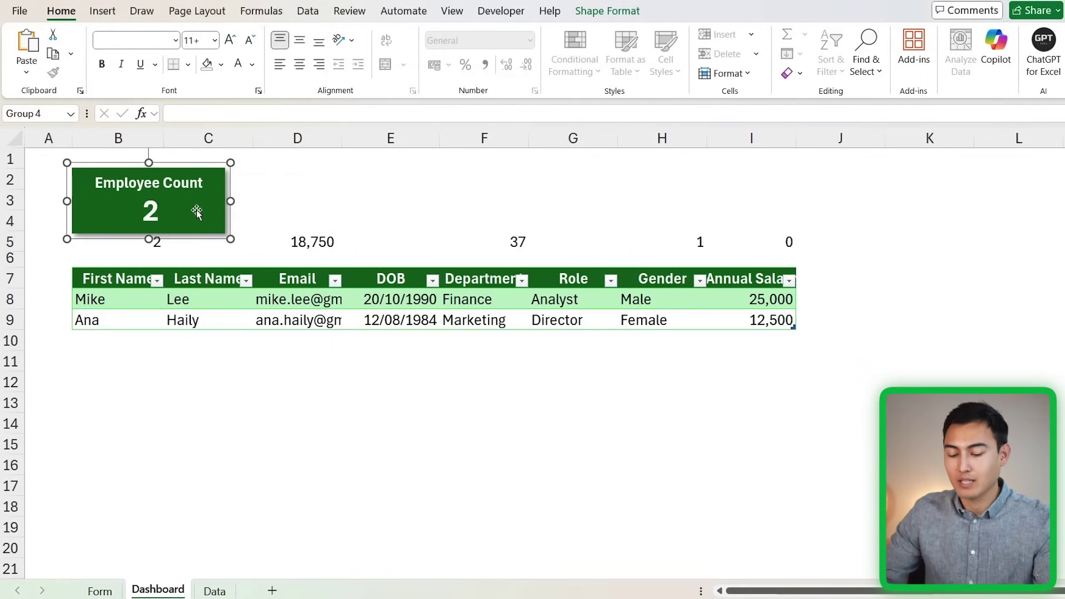
pyautogui.moveTo(197, 211); pyautogui.dragTo(539, 218)
pyautogui.moveTo(703, 231); pyautogui.dragTo(820, 226)
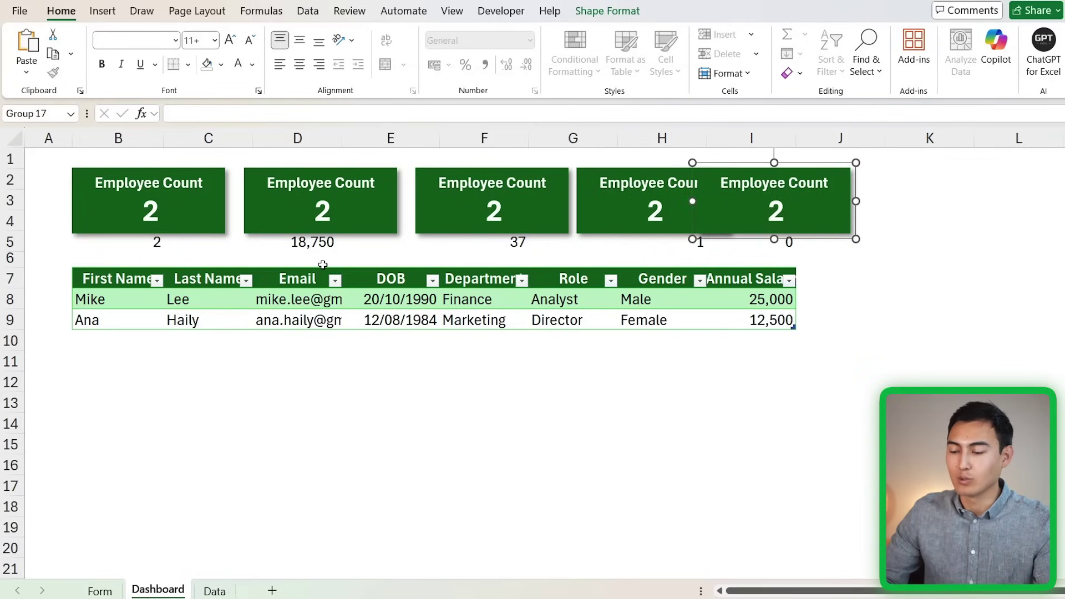
# Set the B5:I5 helper values to white font, then review the Form sheet's entries.
pyautogui.click(52, 234)
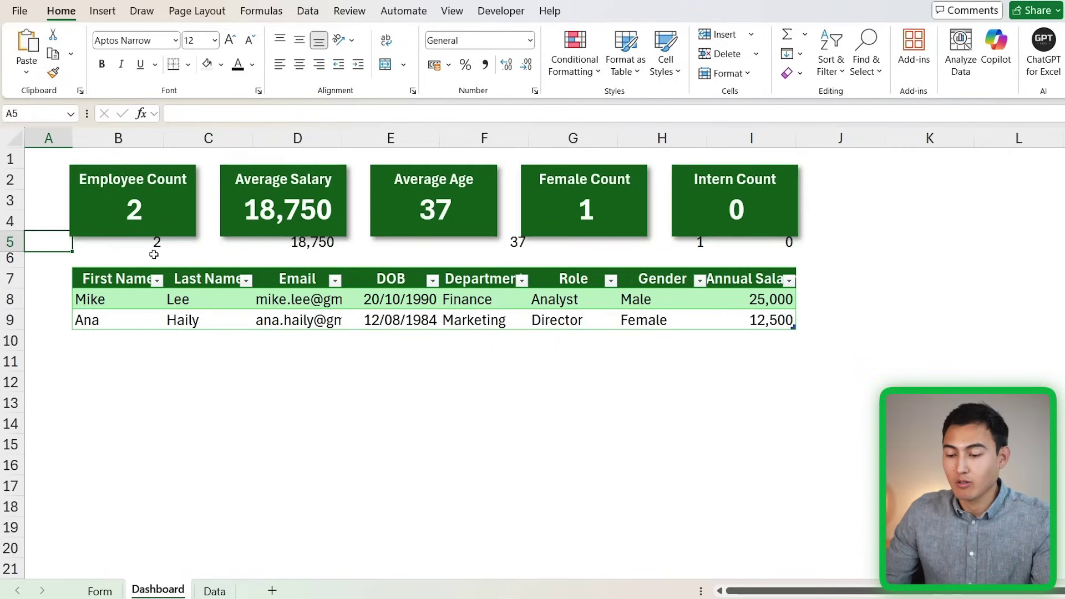
pyautogui.press('Right')
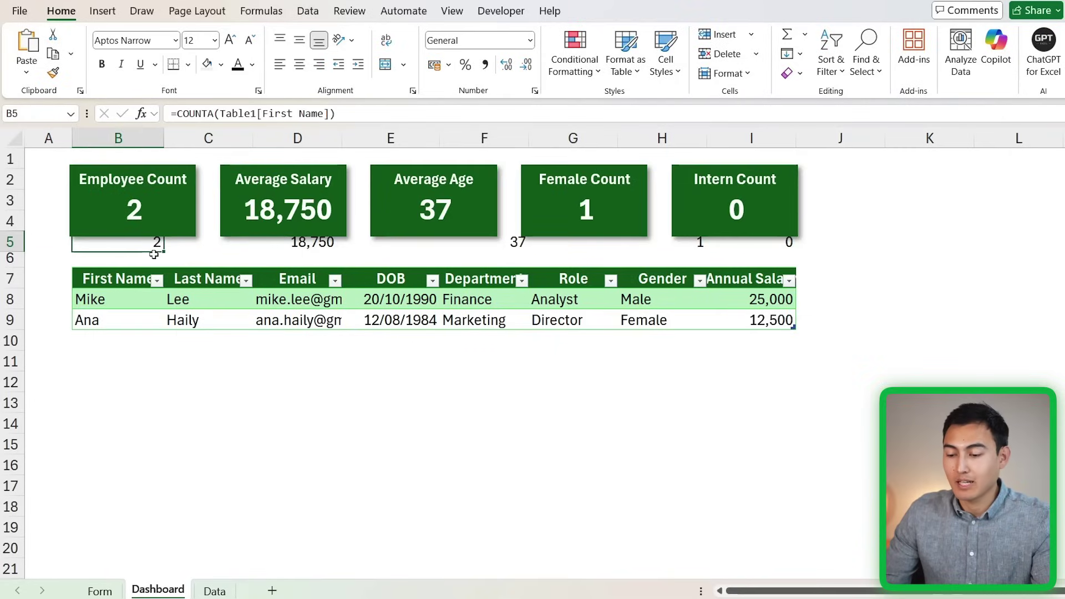
pyautogui.hotkey('shift', 'Right')
pyautogui.hotkey('shift', 'Right')
pyautogui.hotkey('shift', 'Right')
pyautogui.hotkey('shift', 'Right')
pyautogui.hotkey('shift', 'Right')
pyautogui.hotkey('shift', 'Right')
pyautogui.hotkey('shift', 'Right')
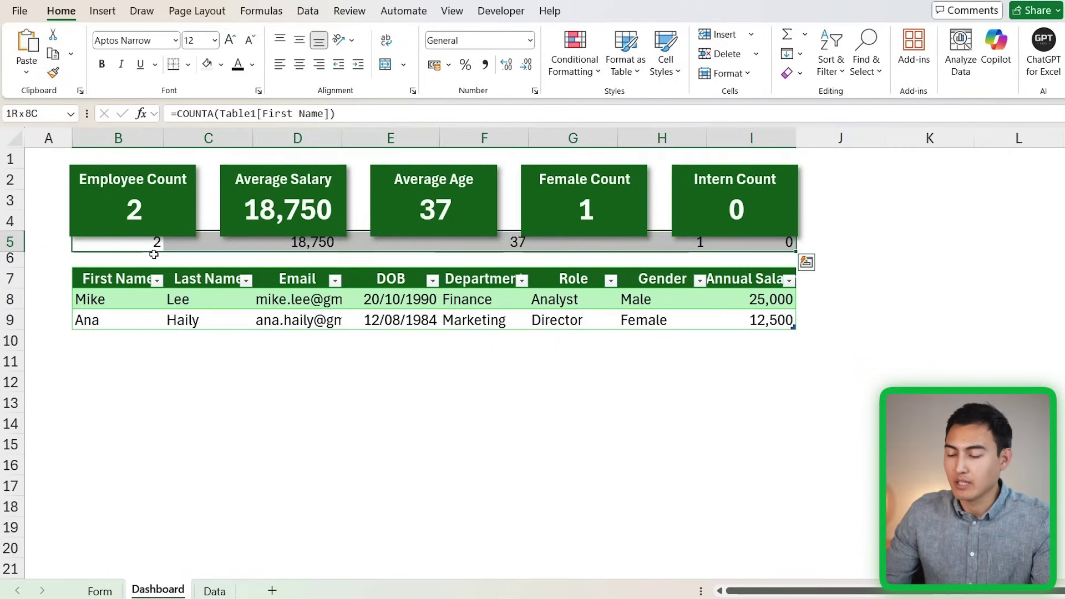
pyautogui.press('Delete')
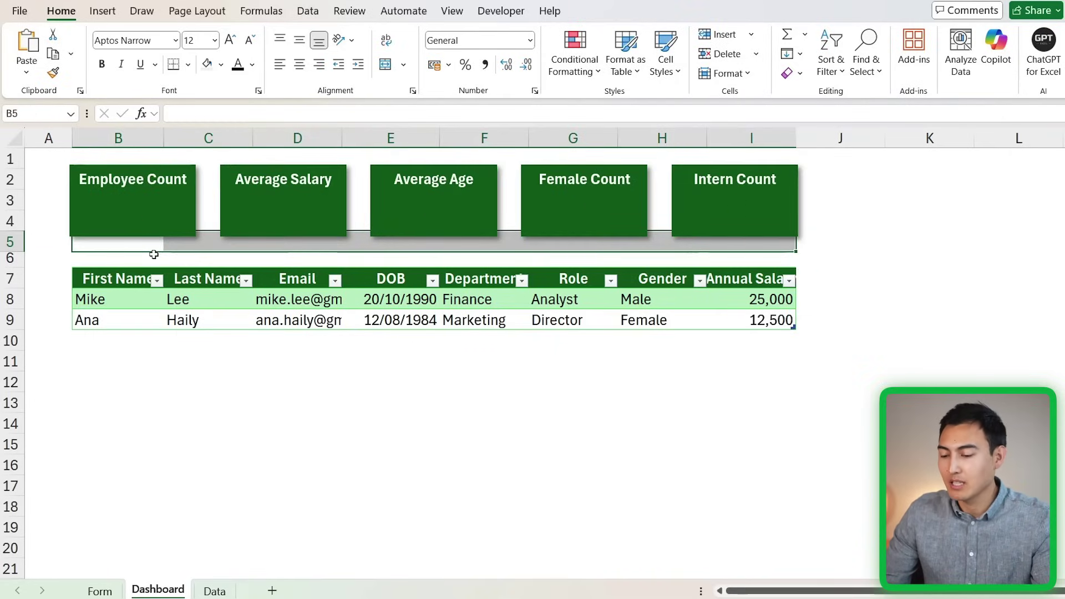
pyautogui.hotkey('ctrl', 'z')
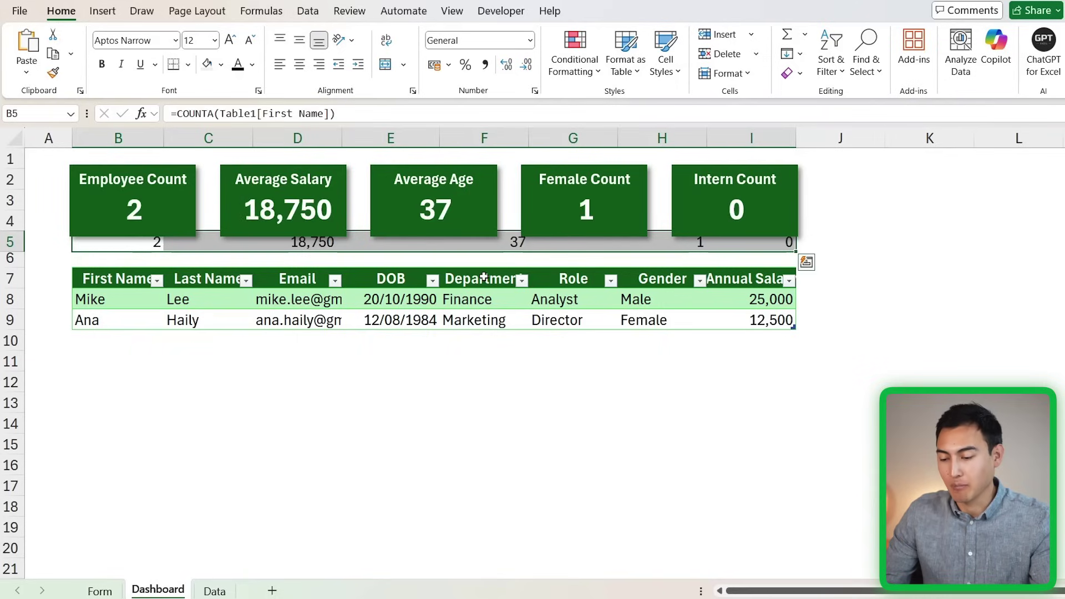
pyautogui.click(253, 65)
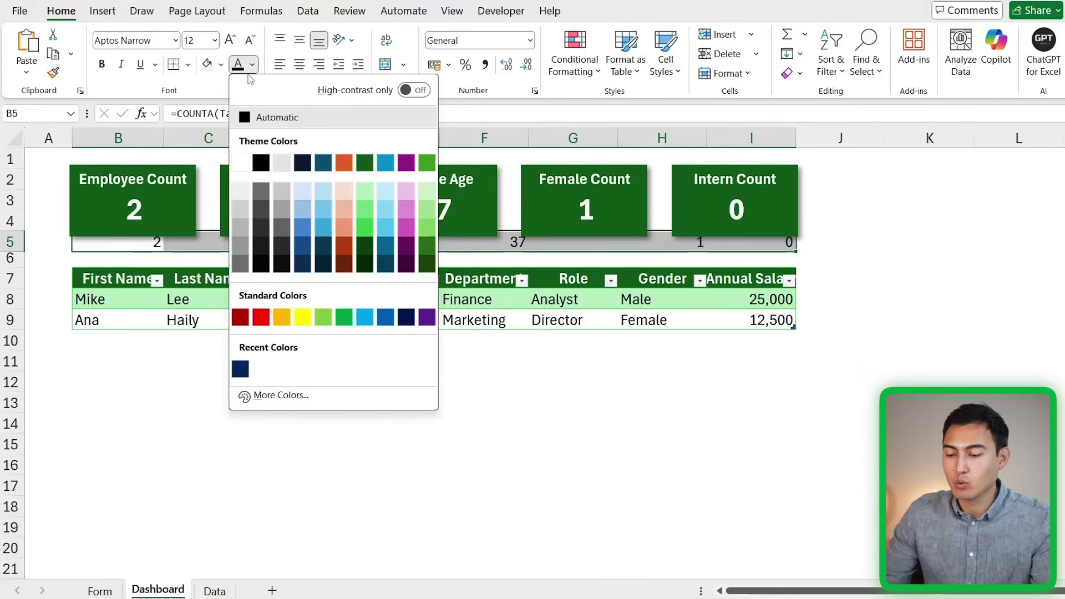
pyautogui.click(240, 163)
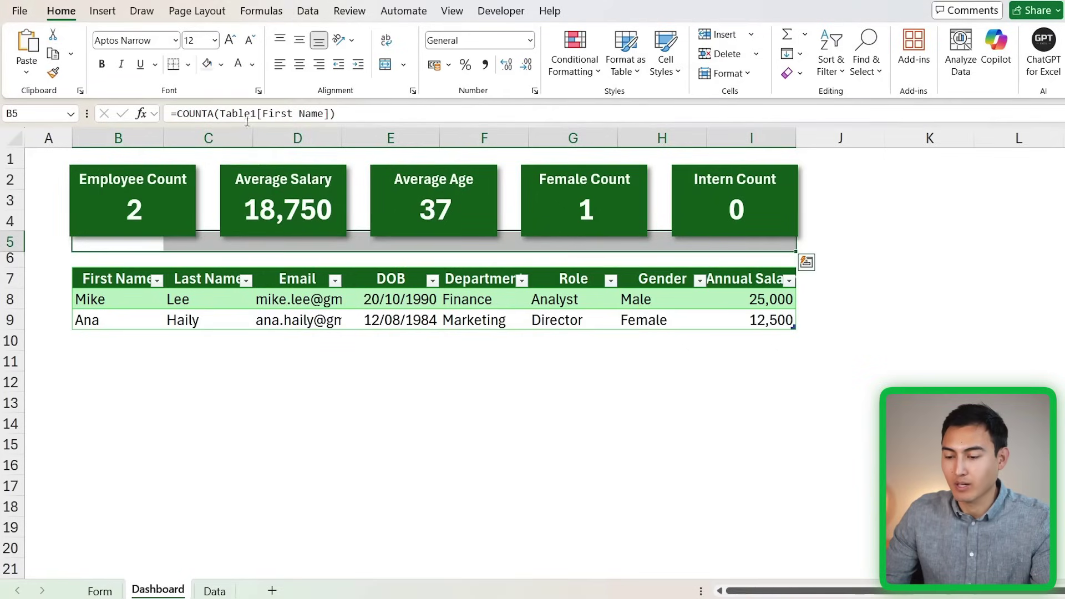
pyautogui.click(508, 454)
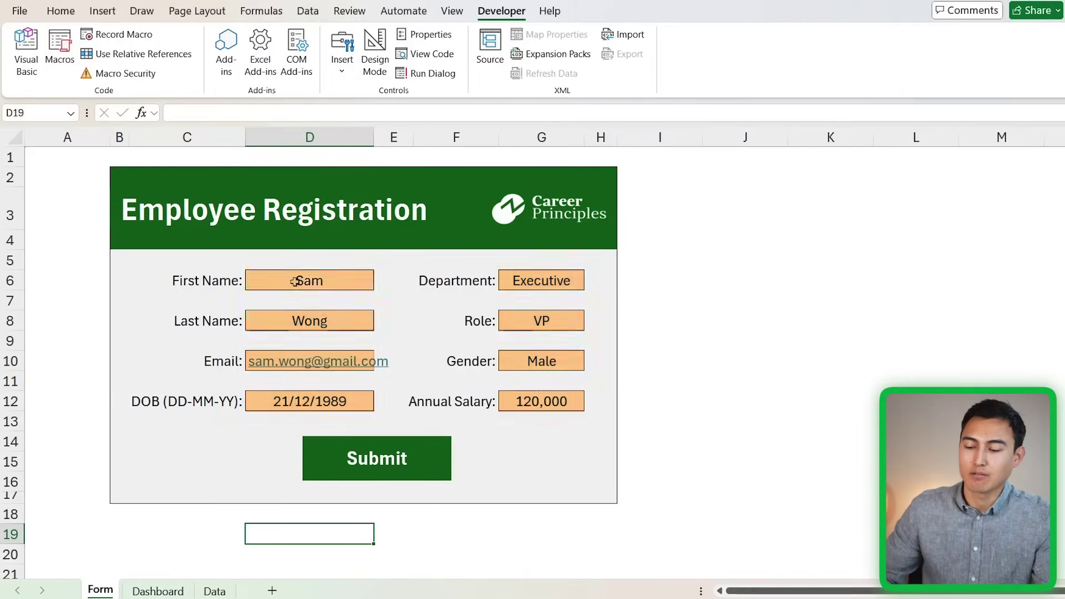
pyautogui.click(295, 281)
pyautogui.press('Down')
pyautogui.press('Down')
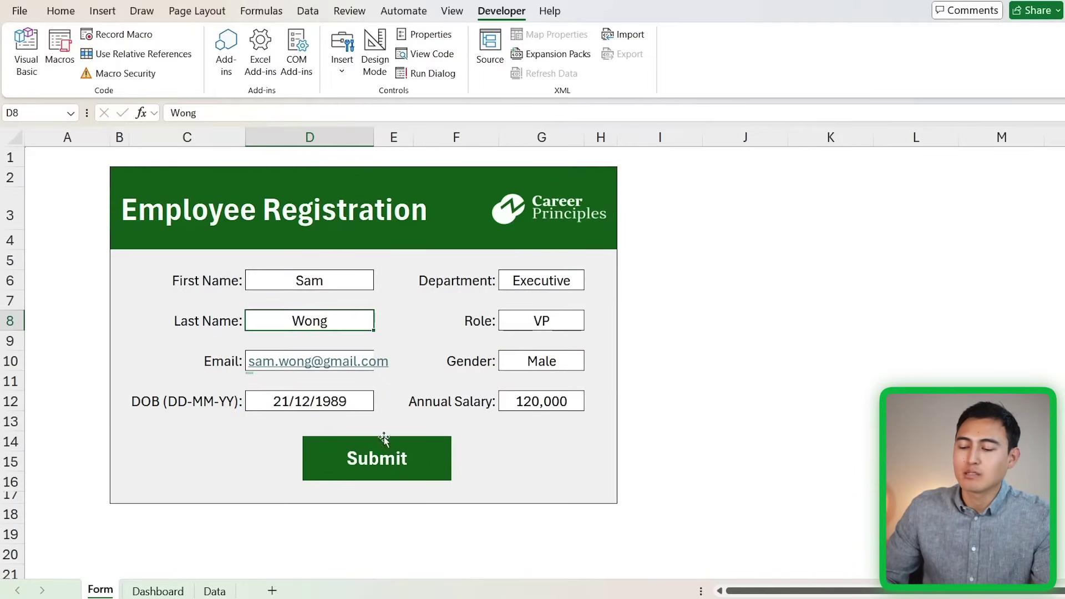
# Test the Submit button and confirm no new entry appears on the Dashboard.
pyautogui.click(384, 438)
pyautogui.click(503, 463)
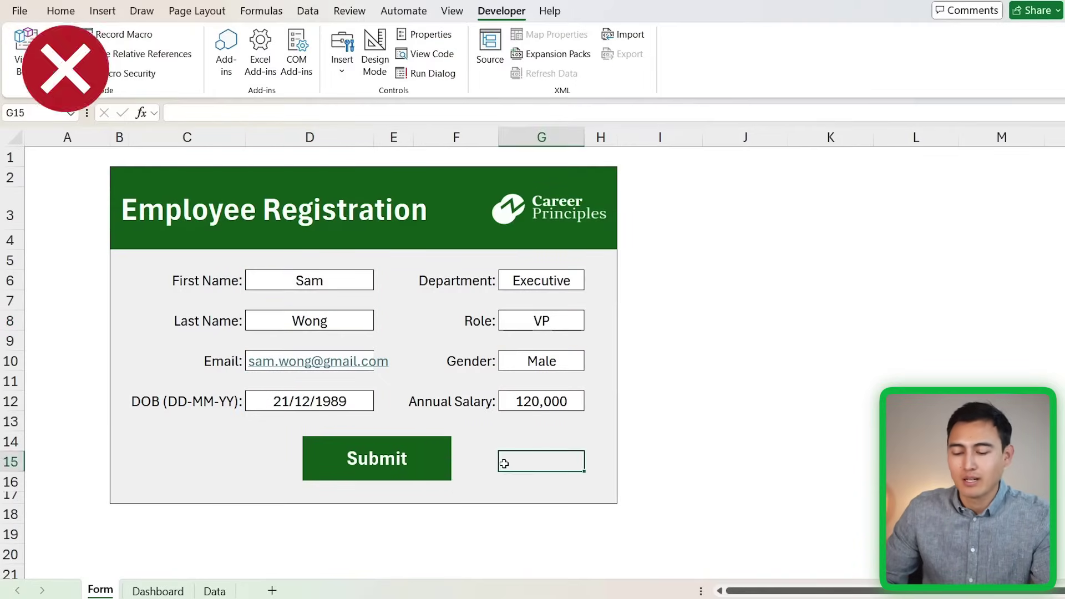
pyautogui.hotkey('ctrl', 'pagedown')
pyautogui.hotkey('ctrl', 'pageup')
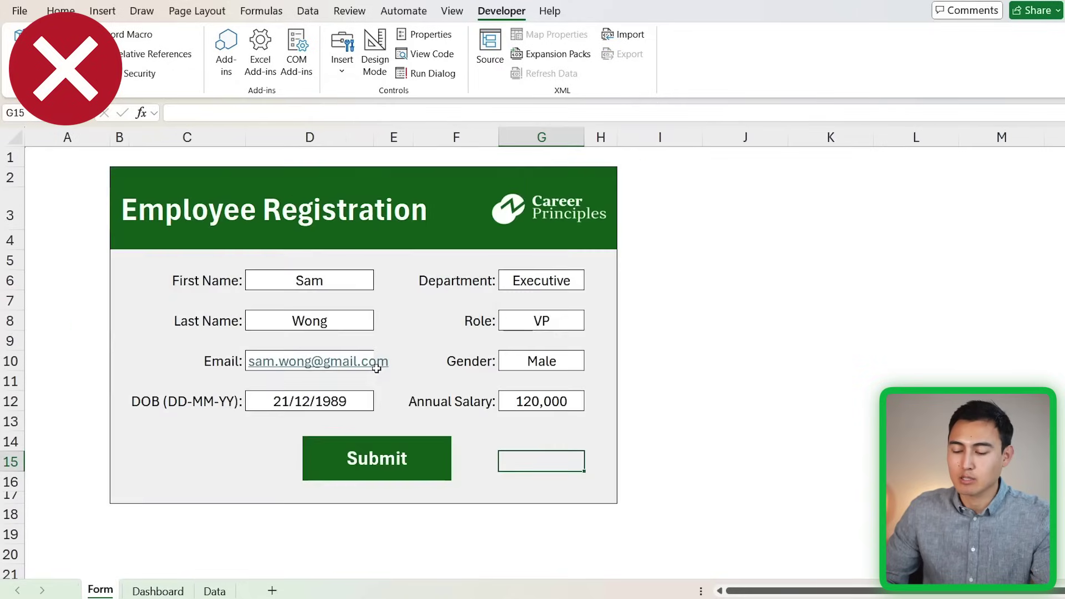
# Link D19:D21 to the First Name, Last Name and Email labels (=C6, =C8, =C10).
pyautogui.scroll(-1, 171, 456)
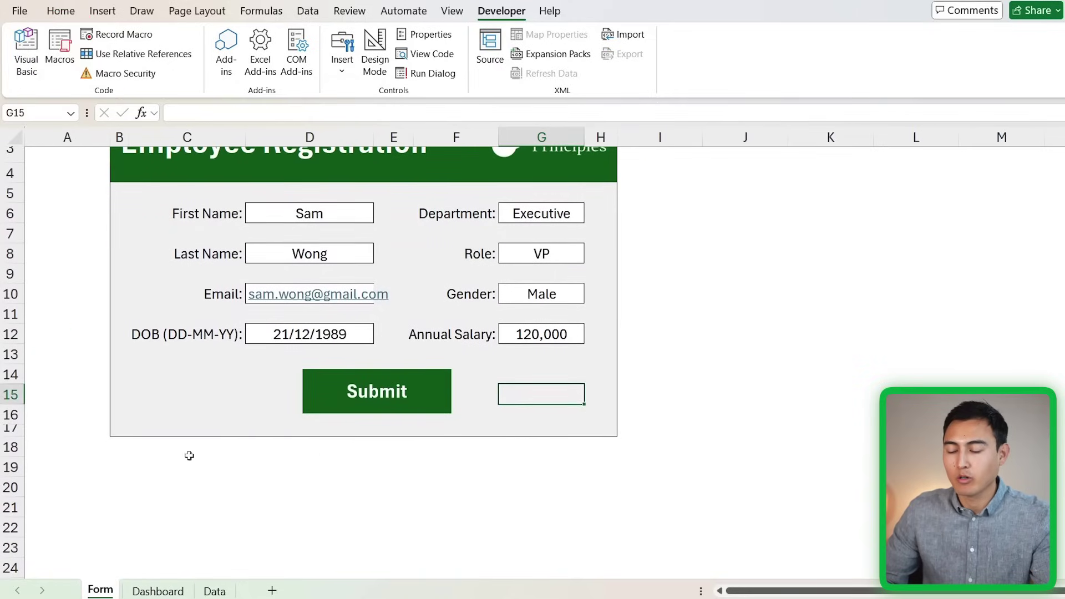
pyautogui.click(334, 462)
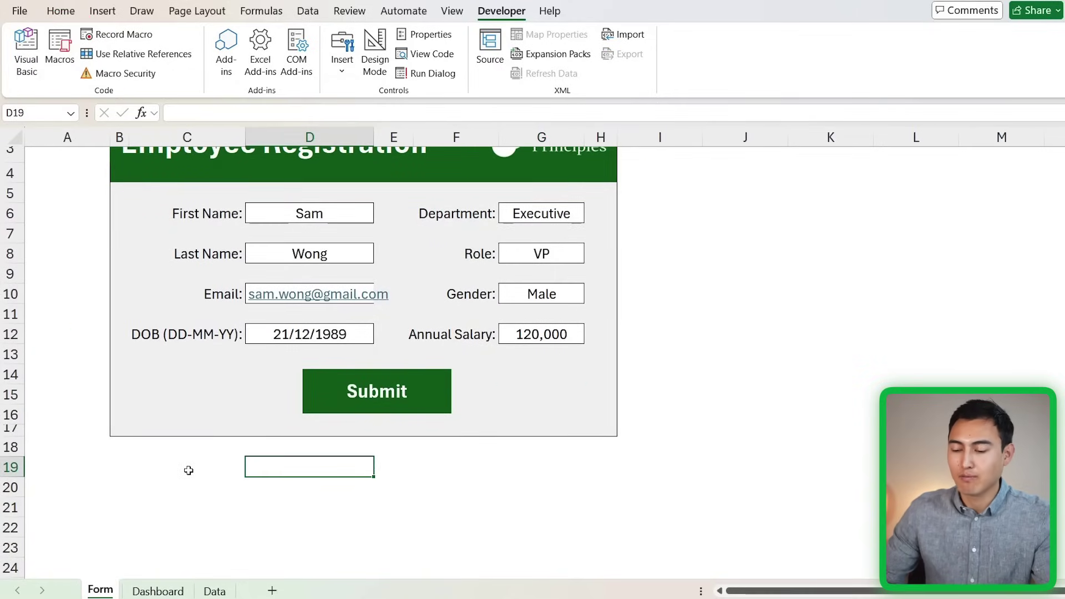
pyautogui.write('=')
pyautogui.click(223, 211)
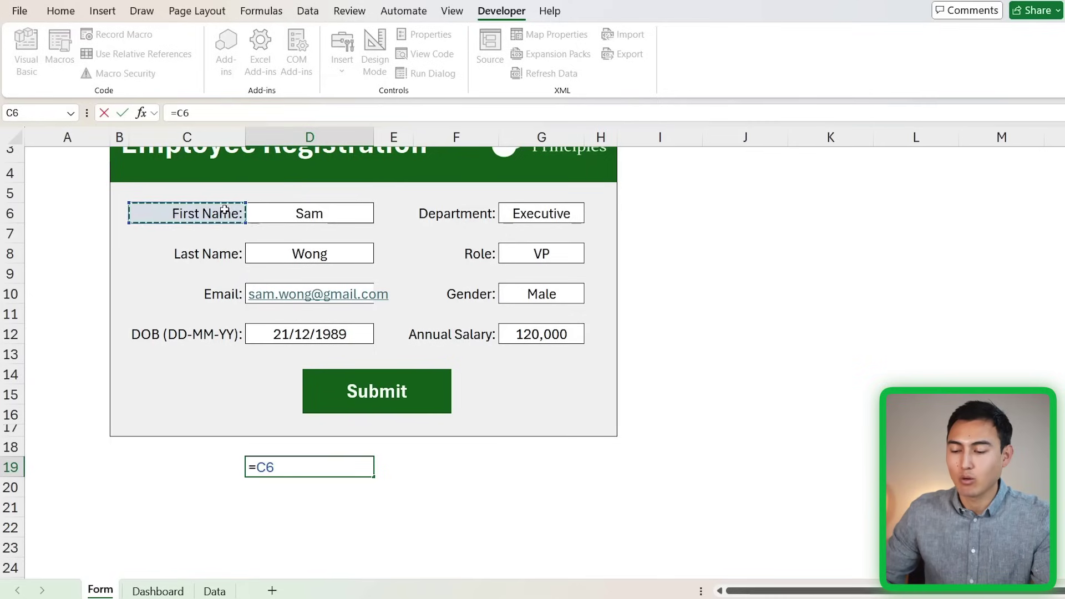
pyautogui.press('Return')
pyautogui.write('=')
pyautogui.click(204, 254)
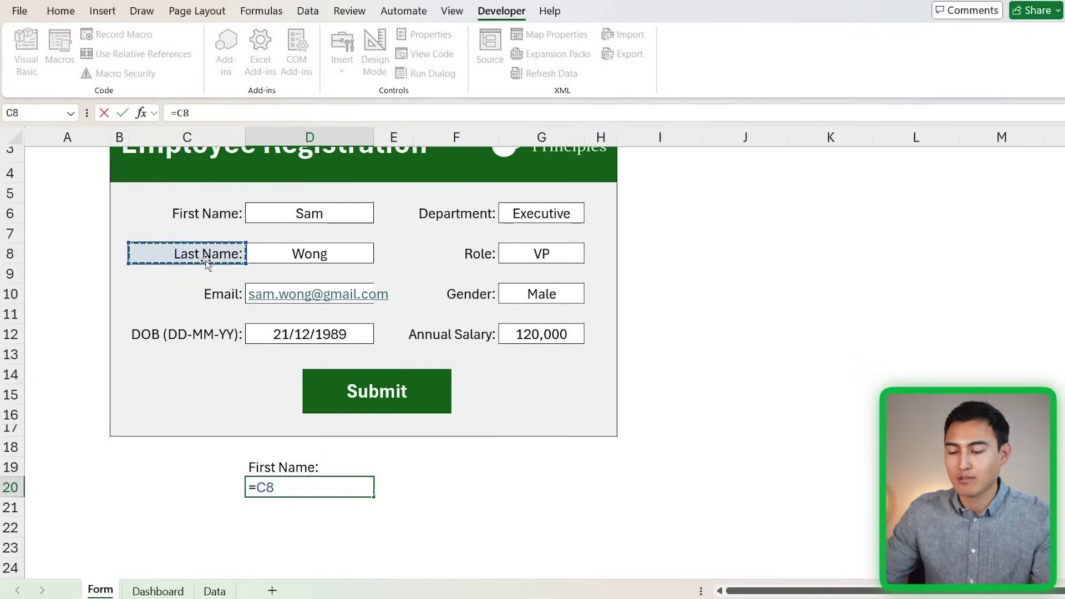
pyautogui.press('Return')
pyautogui.write('=')
pyautogui.click(210, 294)
pyautogui.press('Return')
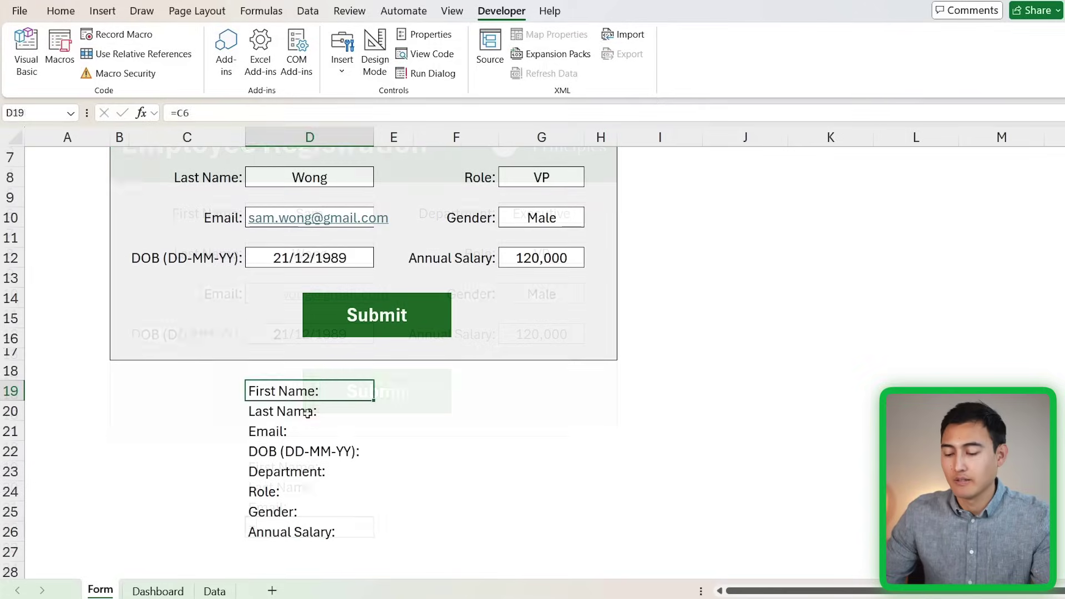
# Link E19 and E20 to the First Name and Last Name entries (=D6, =D8).
pyautogui.press('Right')
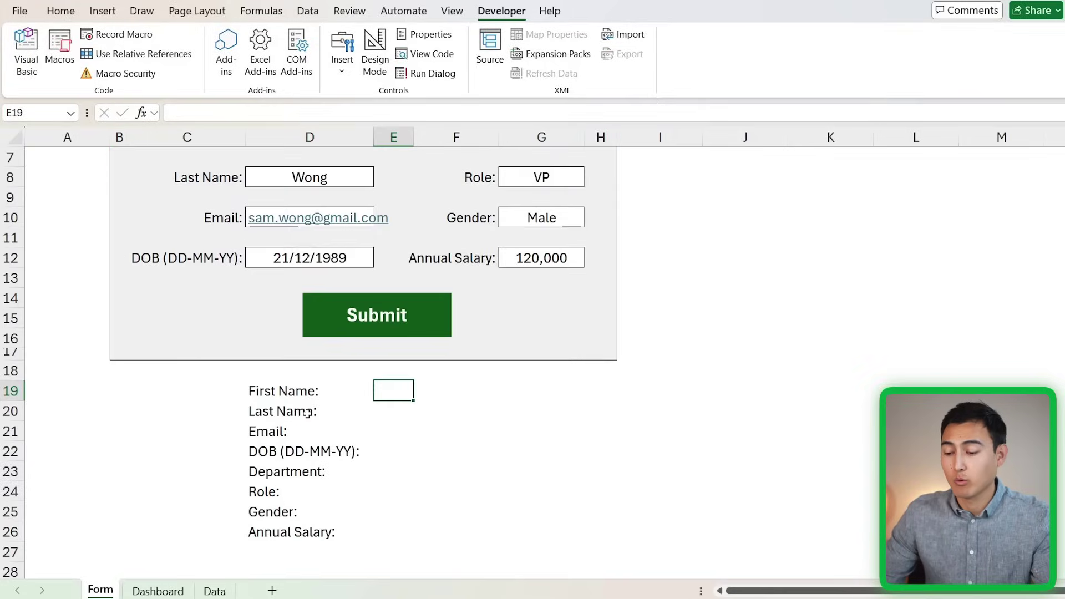
pyautogui.write('=')
pyautogui.scroll(1, 304, 193)
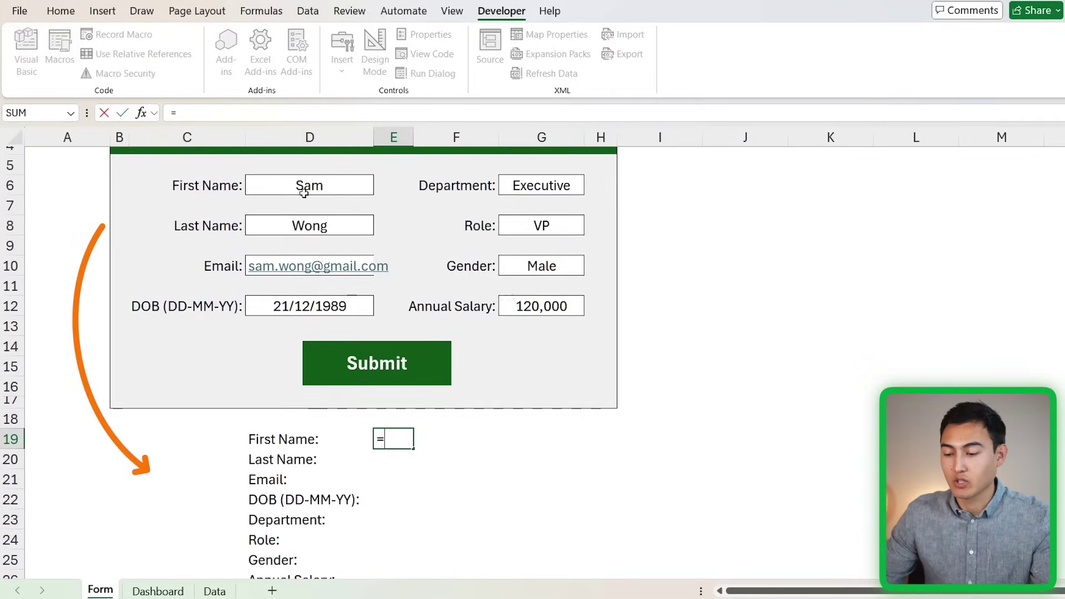
pyautogui.click(304, 193)
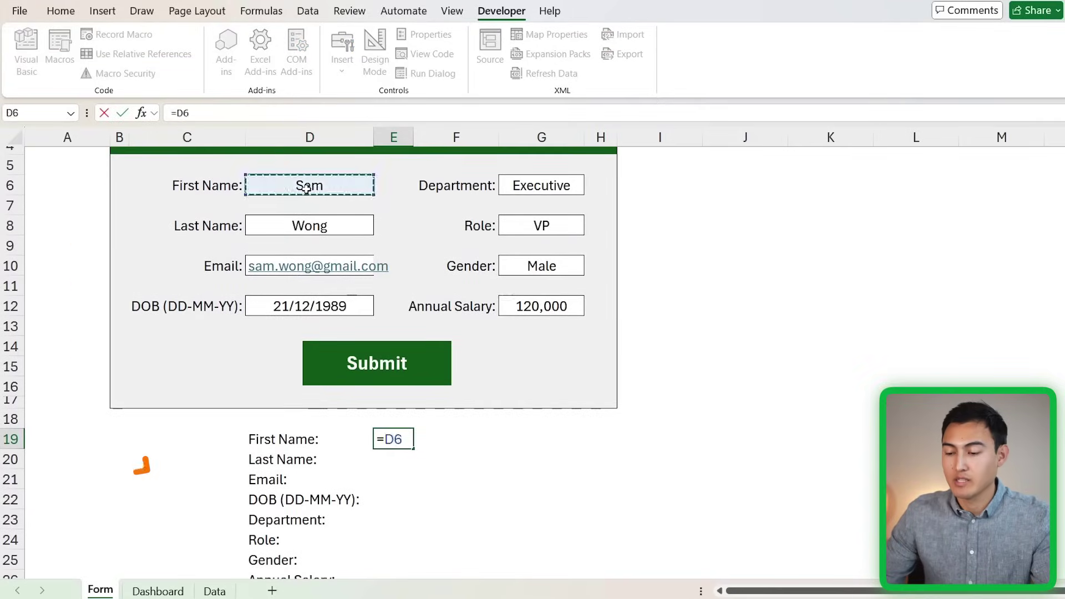
pyautogui.press('Return')
pyautogui.write('=')
pyautogui.click(324, 232)
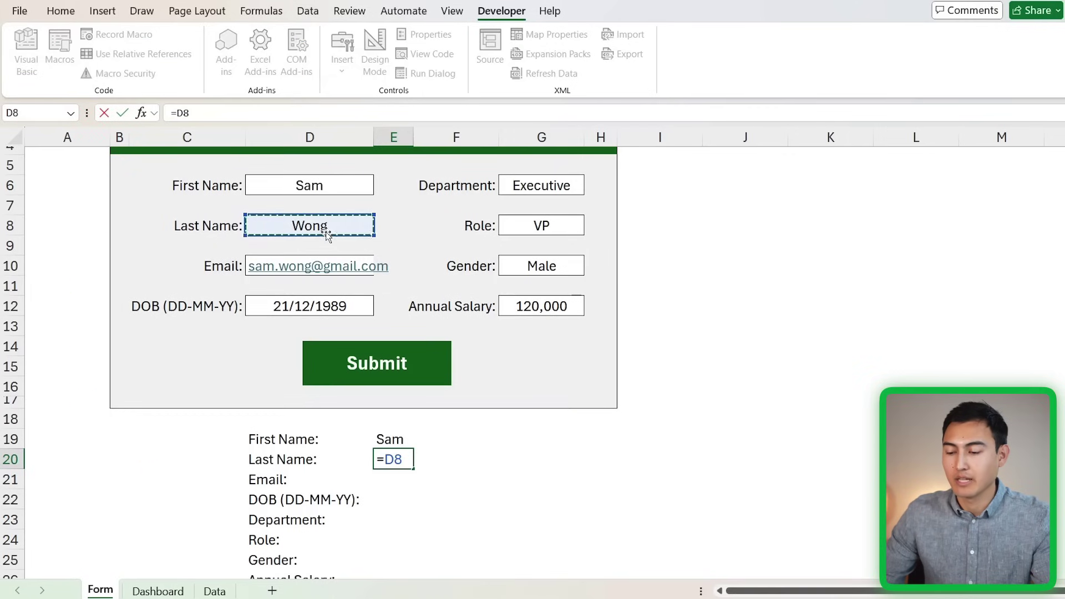
pyautogui.press('Return')
pyautogui.write('=')
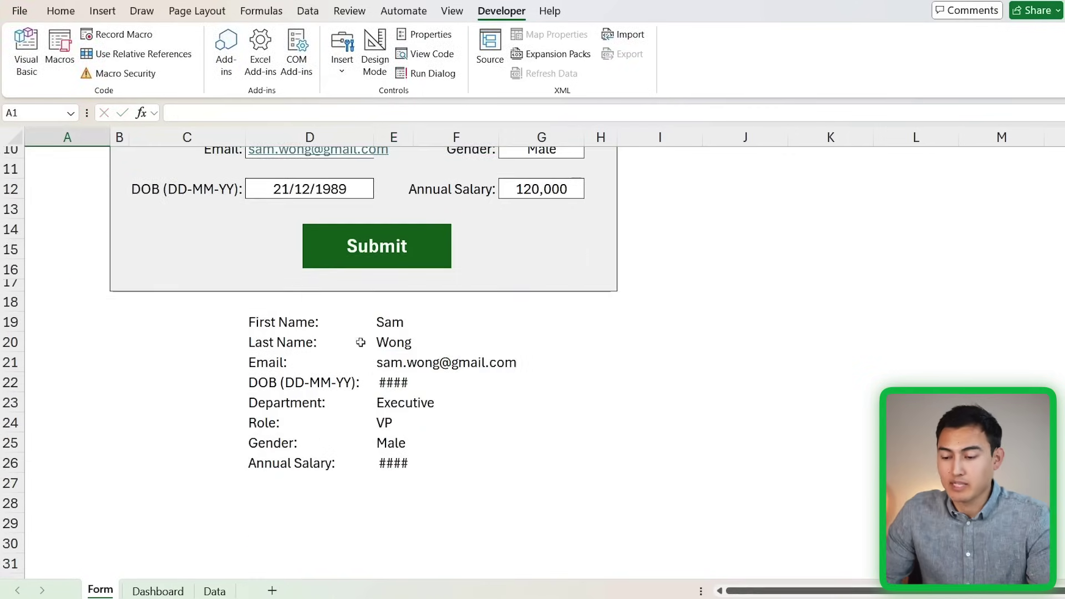
pyautogui.scroll(3, 357, 340)
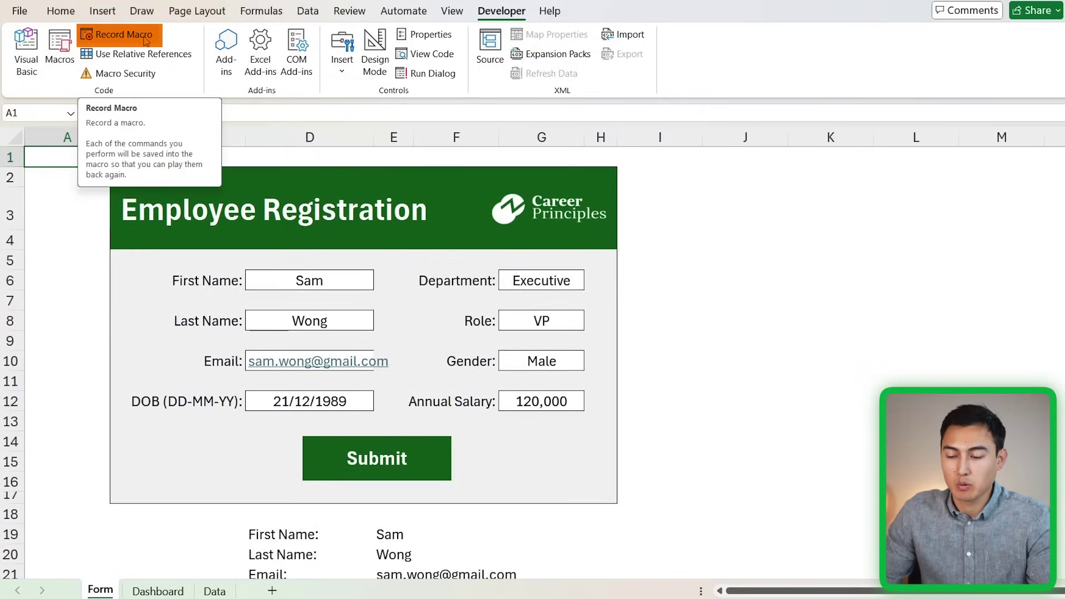
# Record a new macro with the default name Macro1, stored in This Workbook.
pyautogui.click(145, 35)
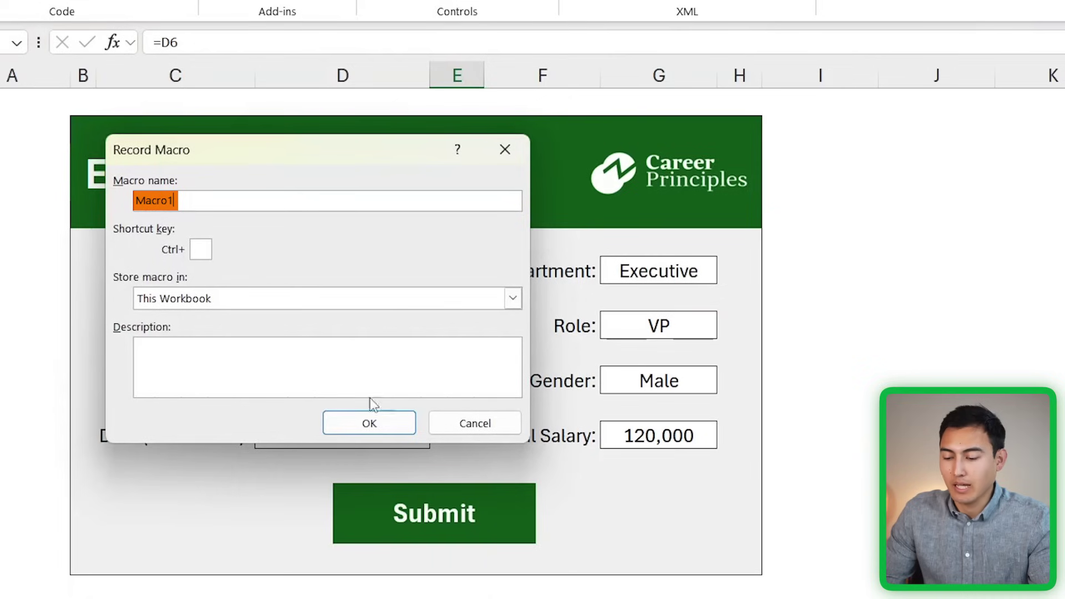
pyautogui.click(369, 424)
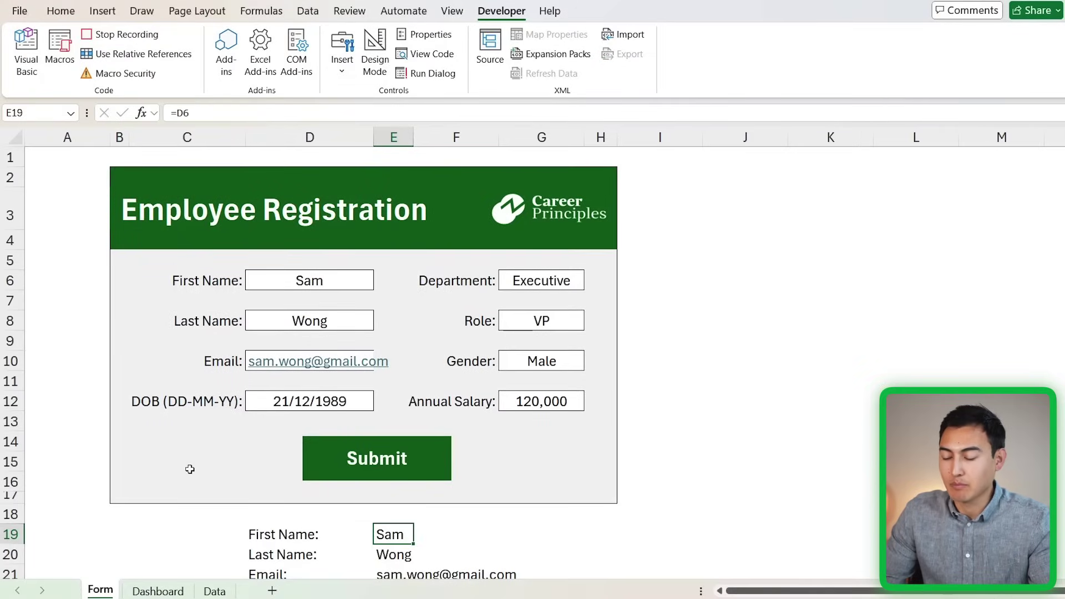
# Copy the eight linked form values in E19:E26.
pyautogui.scroll(-3, 190, 469)
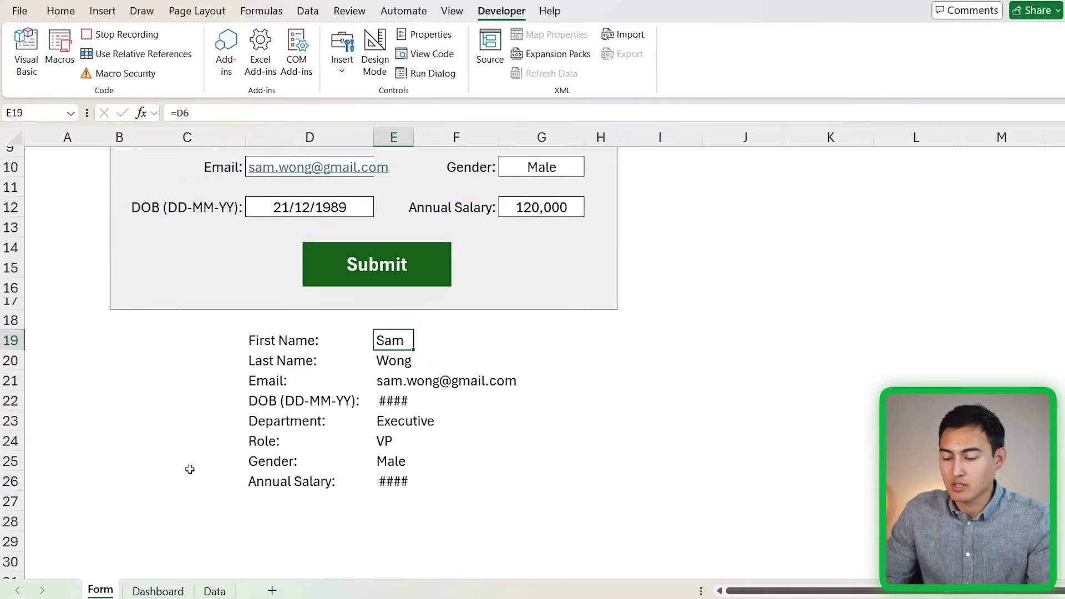
pyautogui.moveTo(403, 339); pyautogui.dragTo(404, 484)
pyautogui.hotkey('ctrl', 'c')
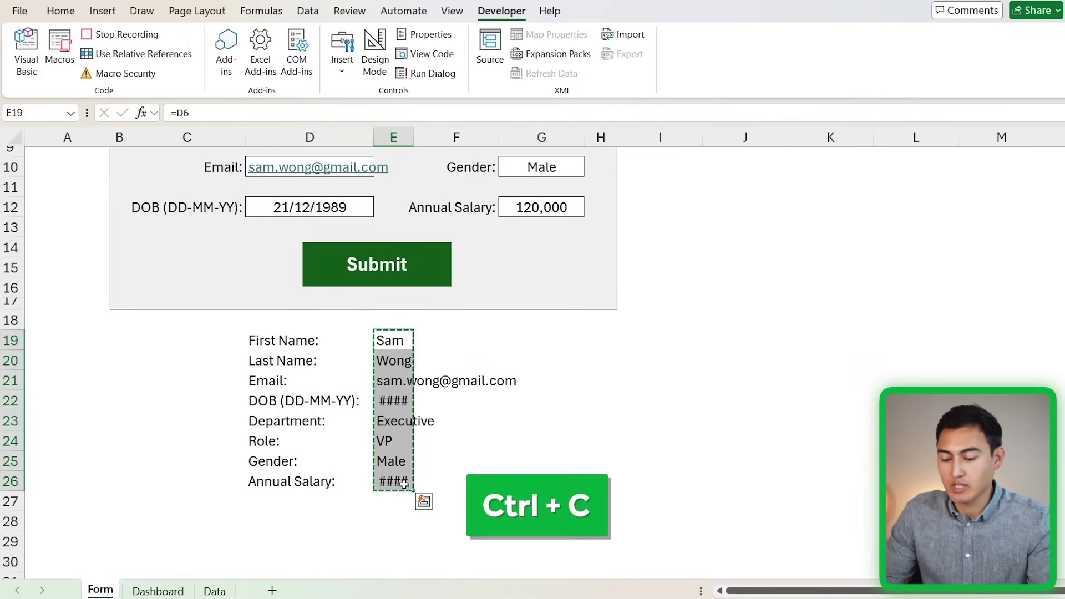
# Paste them into Data row 10 as transposed values, then copy B10:I10.
pyautogui.click(214, 590)
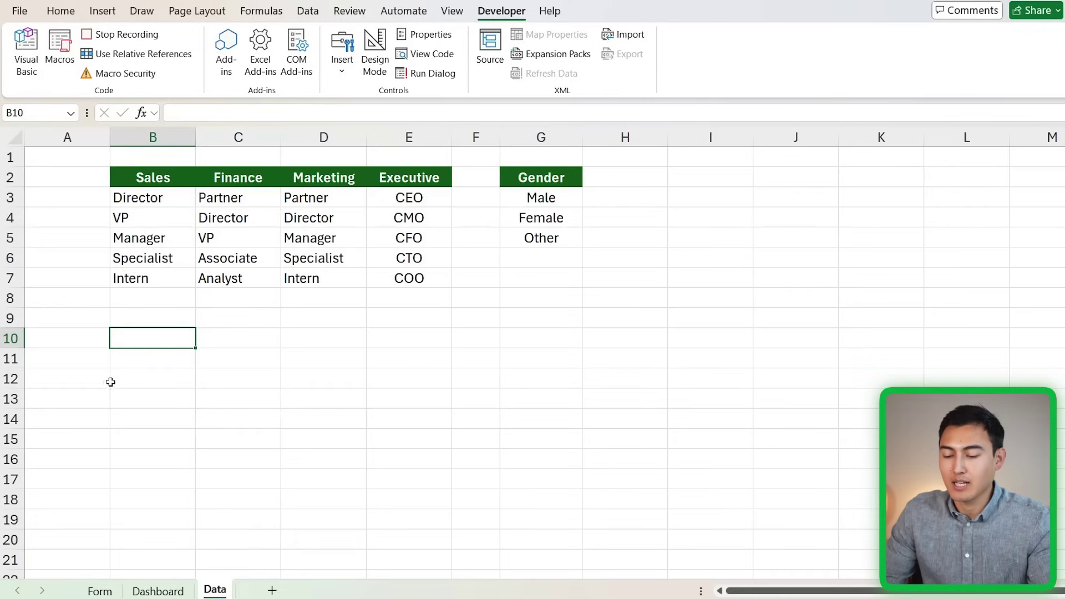
pyautogui.click(61, 11)
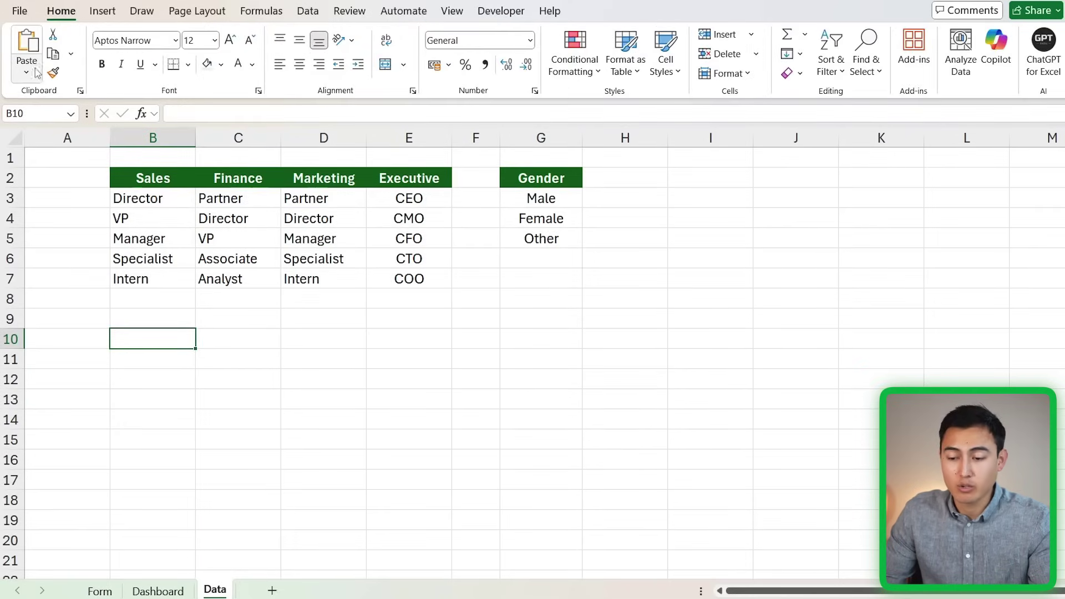
pyautogui.rightClick(177, 339)
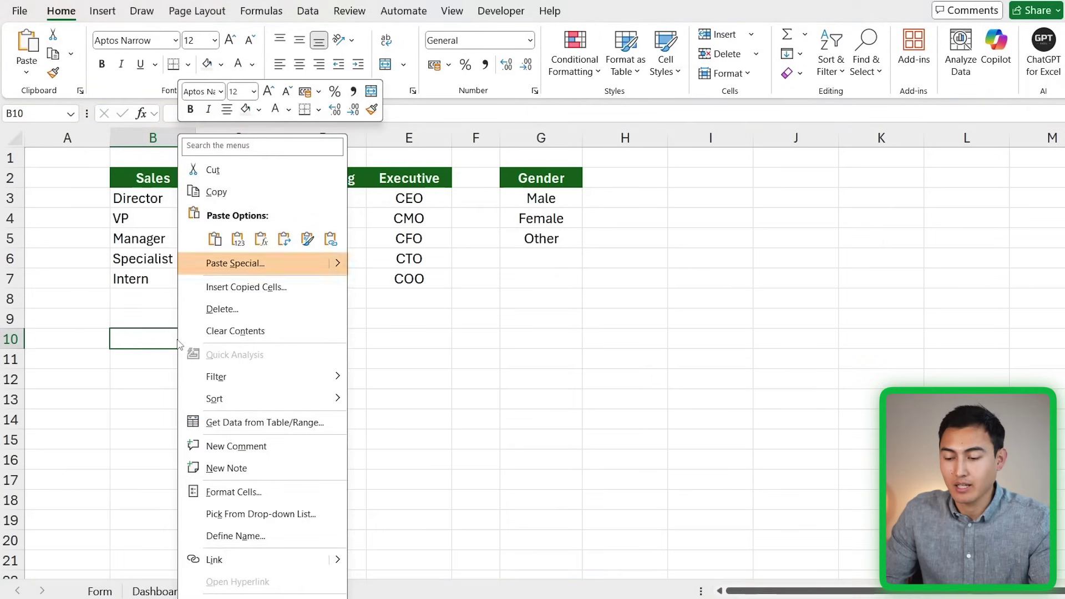
pyautogui.click(248, 265)
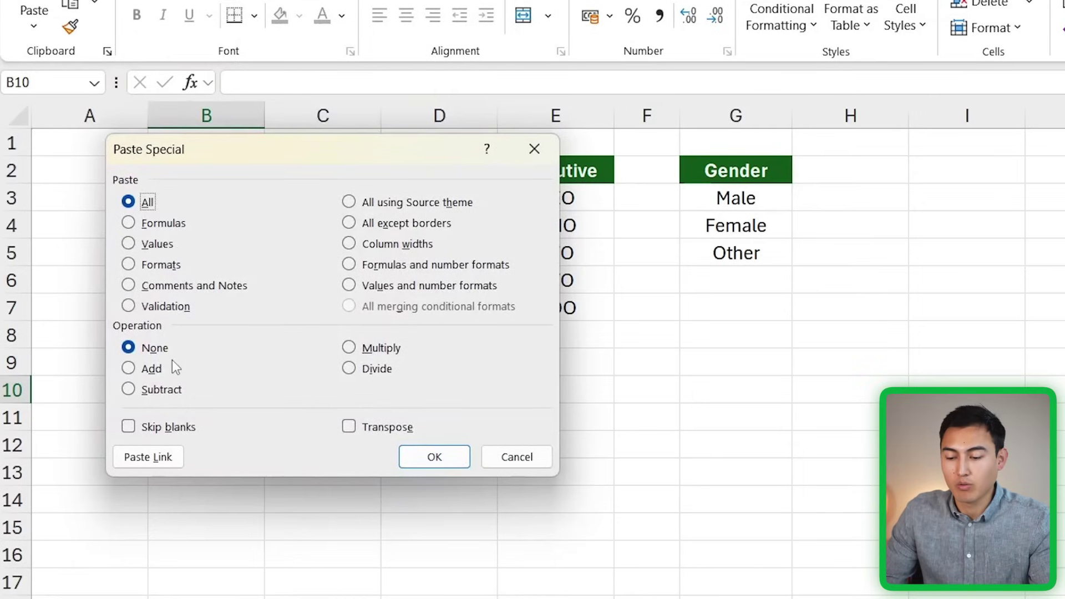
pyautogui.click(390, 428)
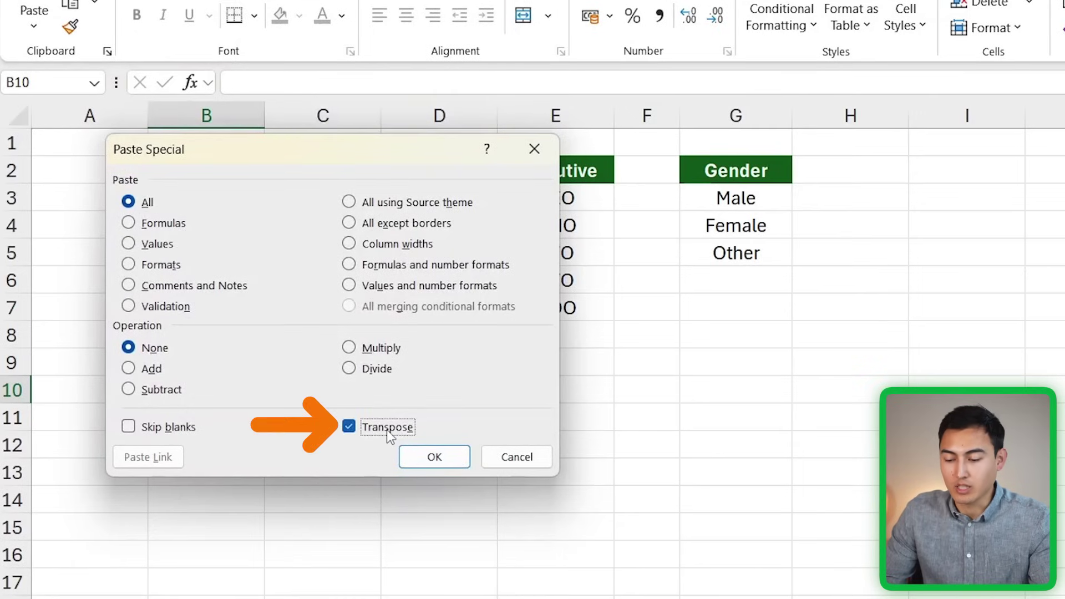
pyautogui.click(153, 247)
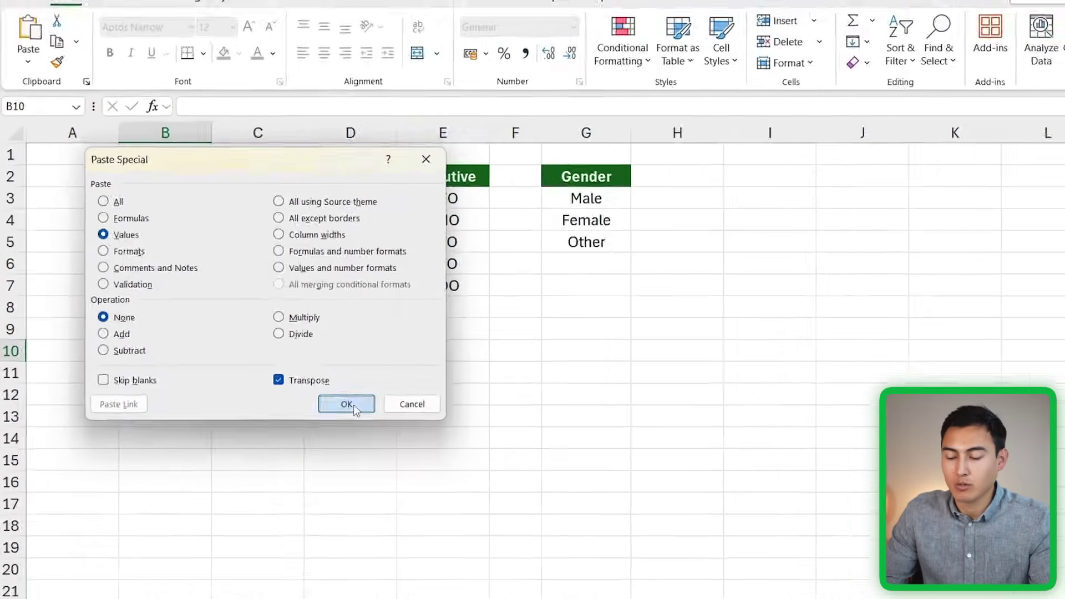
pyautogui.click(440, 458)
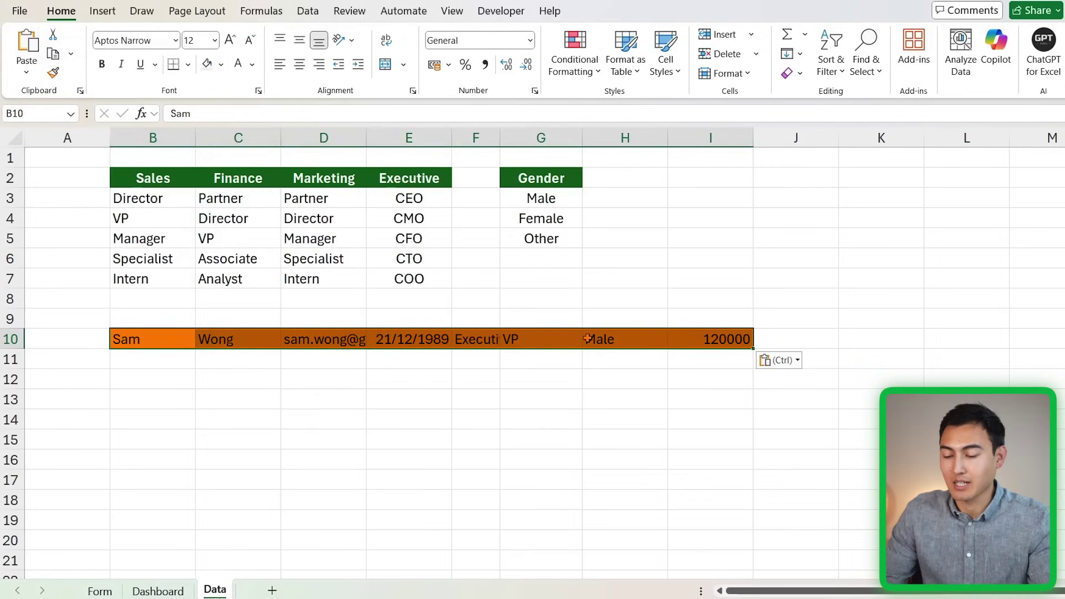
pyautogui.hotkey('ctrl', 'c')
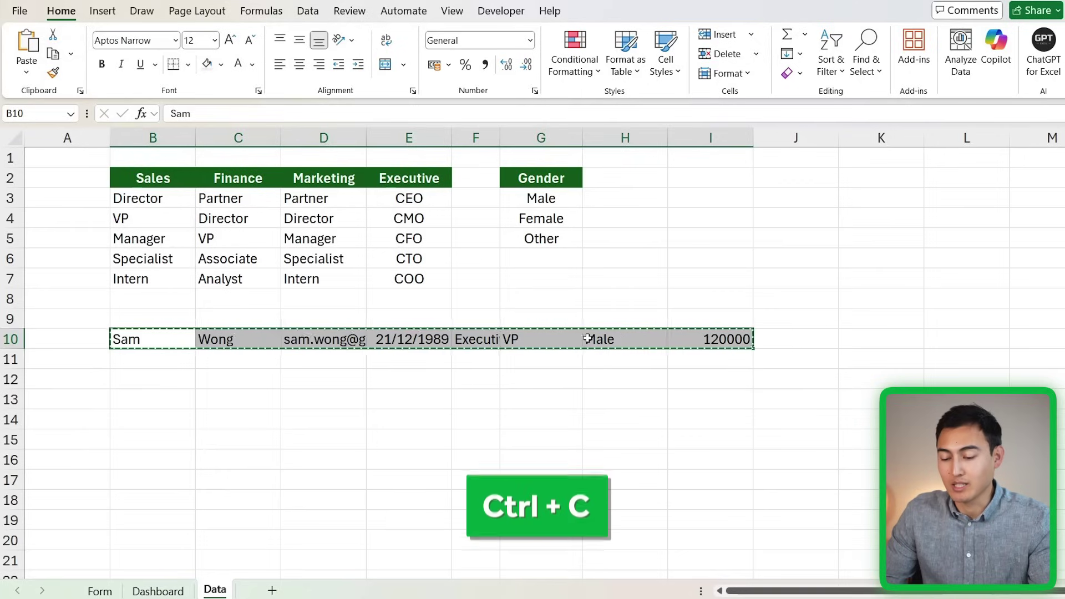
pyautogui.click(158, 591)
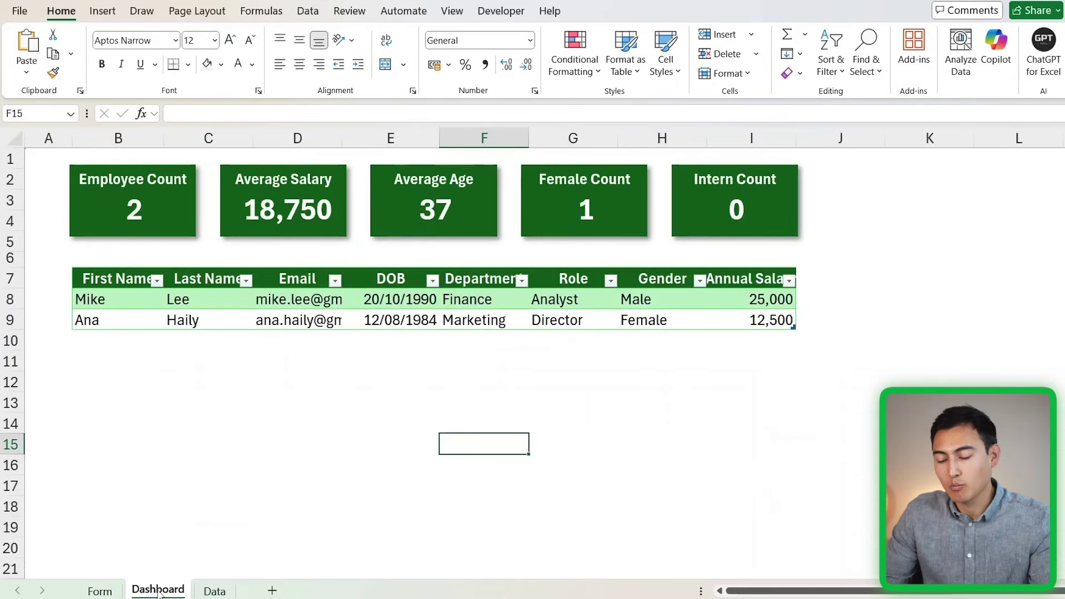
# Insert the copied entry above the first row of the Dashboard table.
pyautogui.click(110, 294)
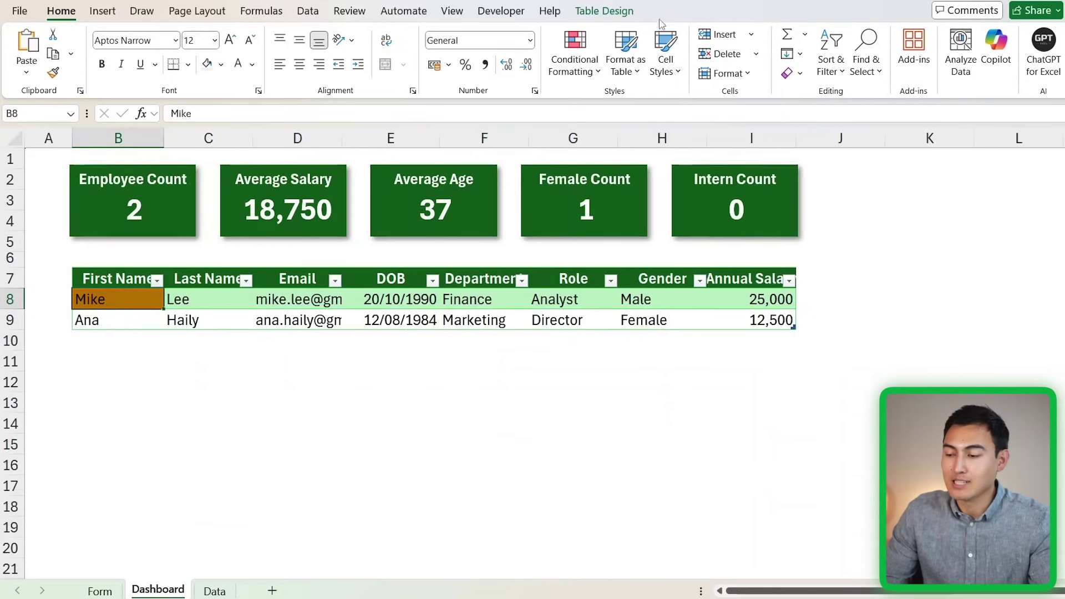
pyautogui.click(732, 34)
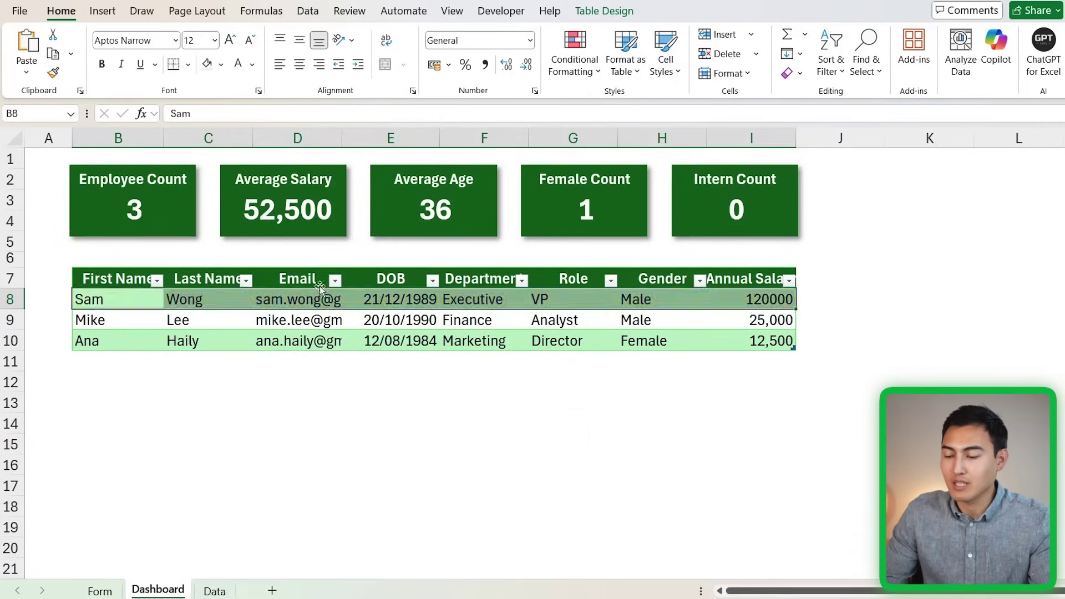
pyautogui.click(100, 591)
pyautogui.scroll(3, 212, 337)
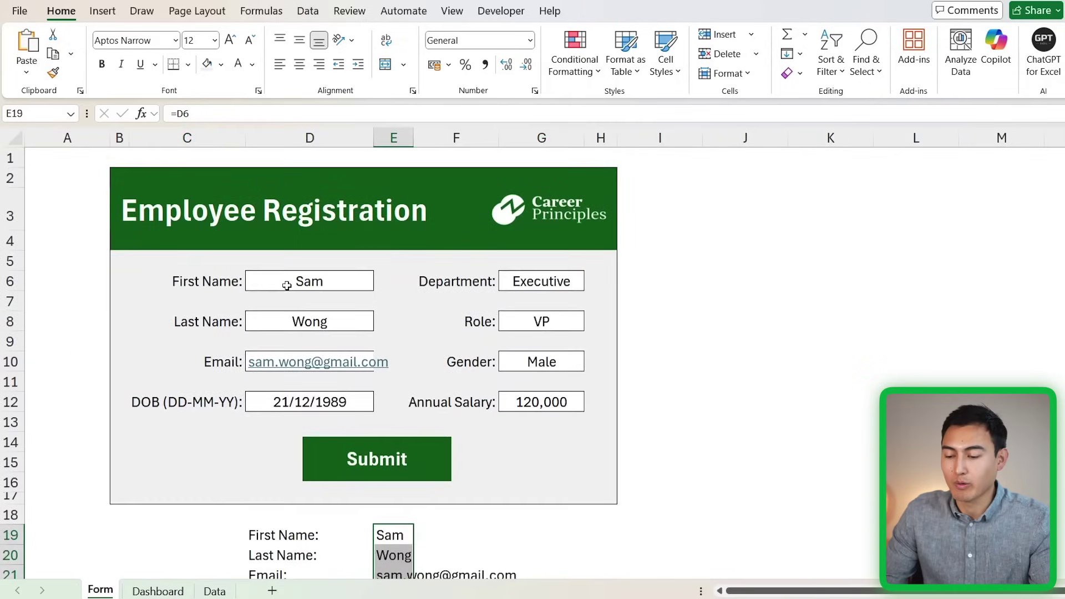
# Clear the First Name, Last Name, Email, DOB, Role, Gender and Annual Salary form entries.
pyautogui.click(269, 287)
pyautogui.press('Delete')
pyautogui.click(281, 321)
pyautogui.press('Delete')
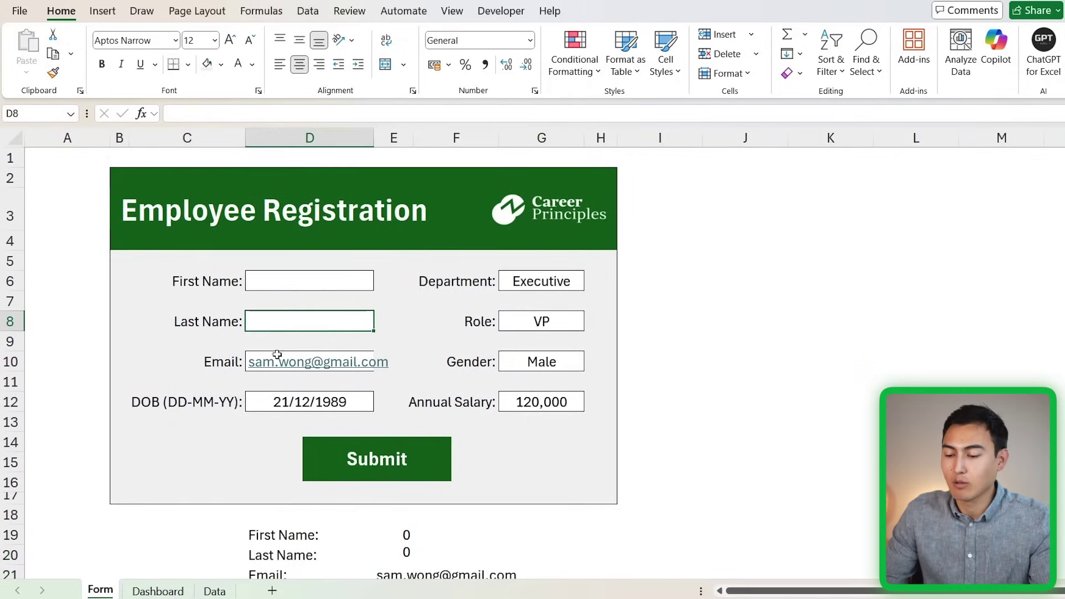
pyautogui.click(281, 362)
pyautogui.press('Delete')
pyautogui.click(283, 401)
pyautogui.press('Delete')
pyautogui.click(541, 280)
pyautogui.press('Delete')
pyautogui.click(555, 321)
pyautogui.press('Delete')
pyautogui.click(527, 361)
pyautogui.press('Delete')
pyautogui.click(508, 400)
pyautogui.press('Delete')
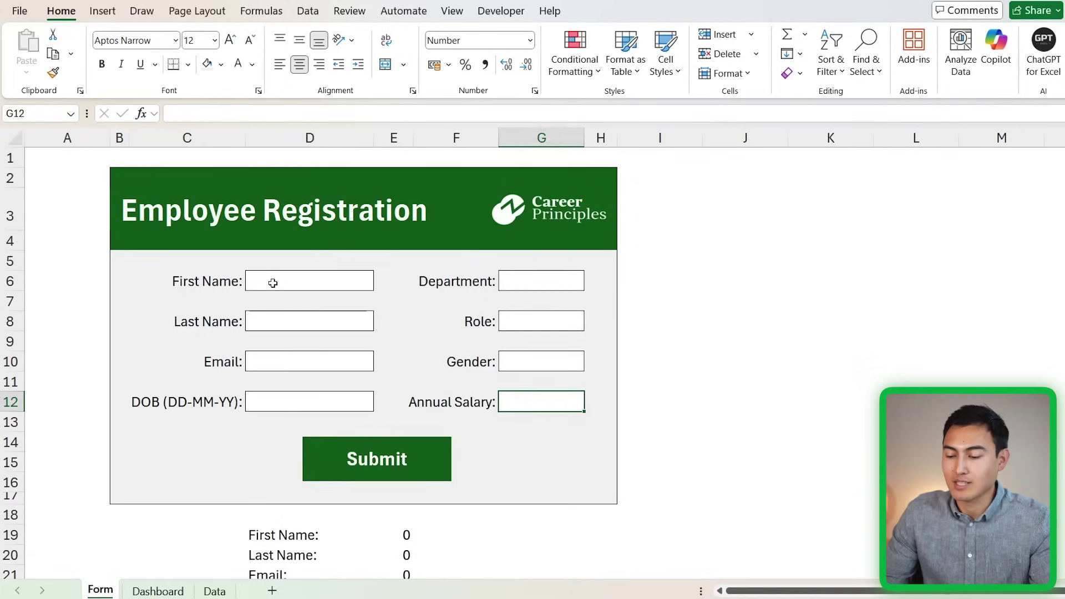
# Reselect the First Name cell D6 and stop the macro recording.
pyautogui.click(277, 283)
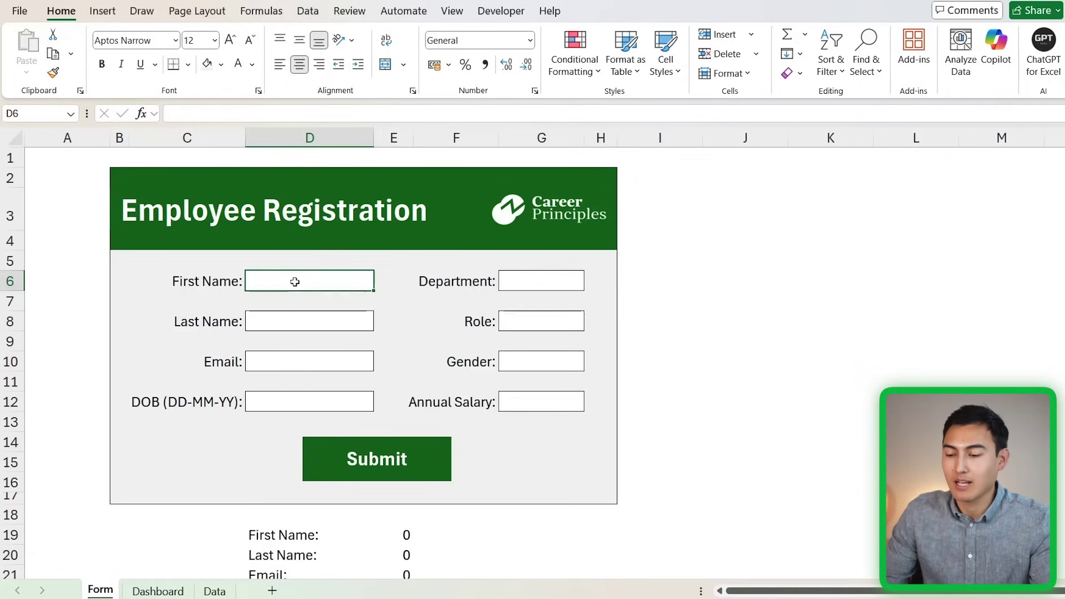
pyautogui.click(505, 11)
pyautogui.click(119, 31)
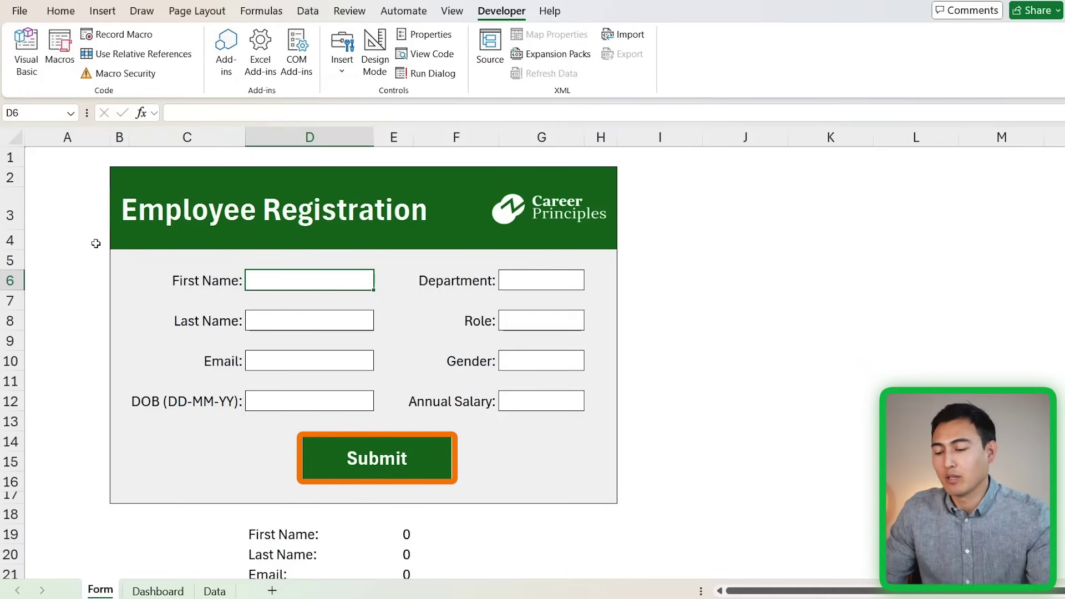
# Assign Macro1 to the Submit shape, then reselect cell D6.
pyautogui.rightClick(426, 459)
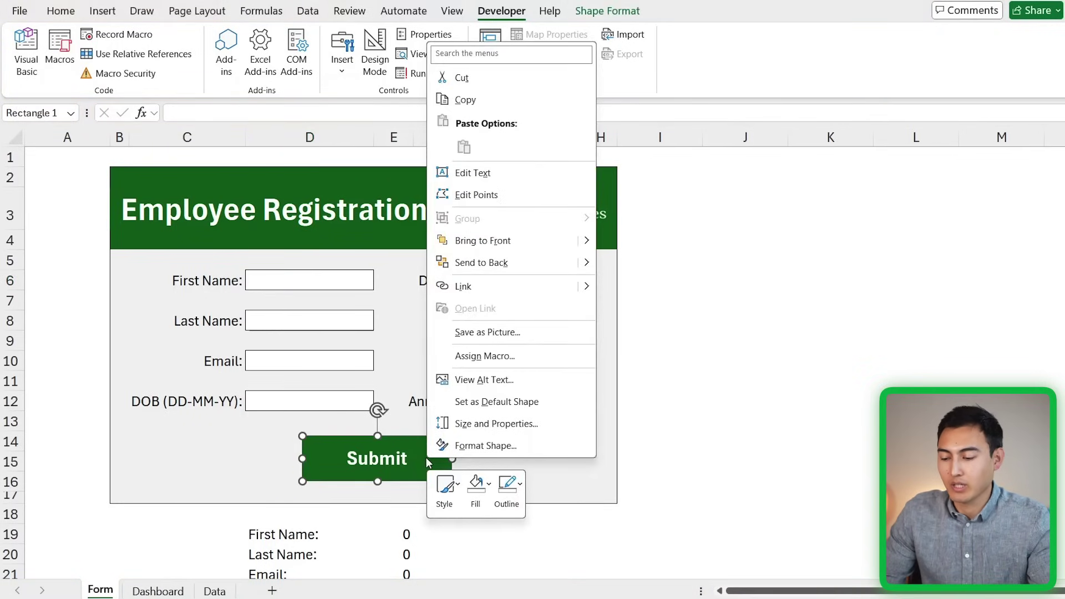
pyautogui.click(482, 357)
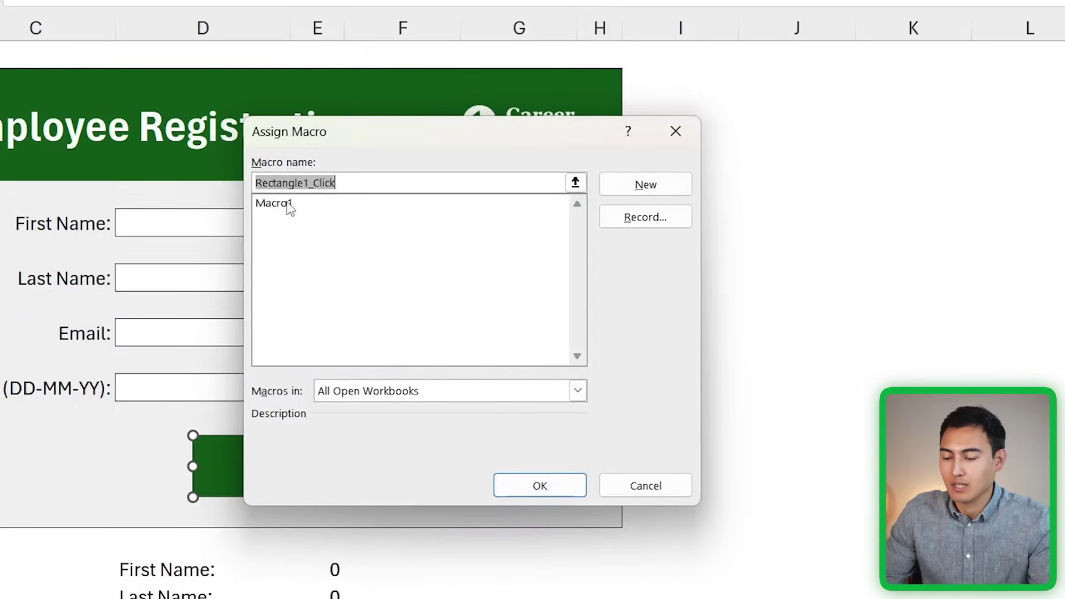
pyautogui.click(287, 203)
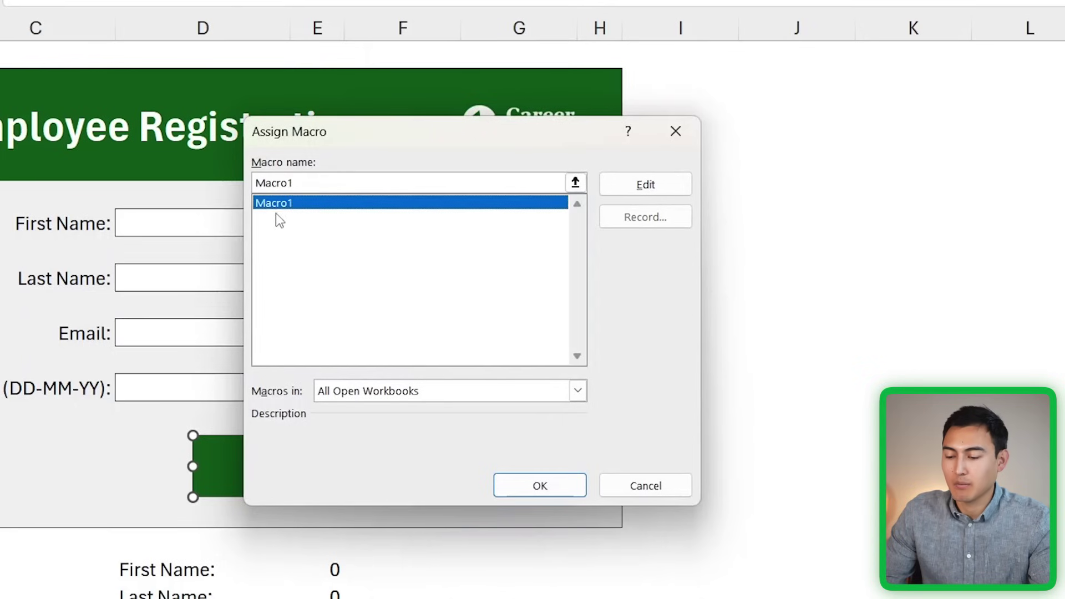
pyautogui.click(546, 483)
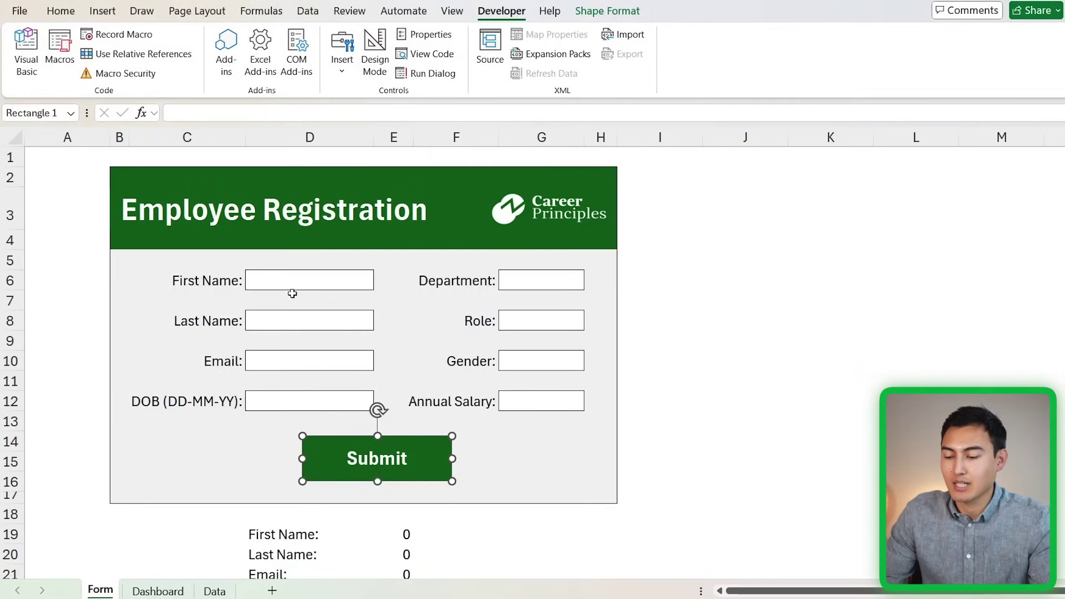
pyautogui.click(301, 282)
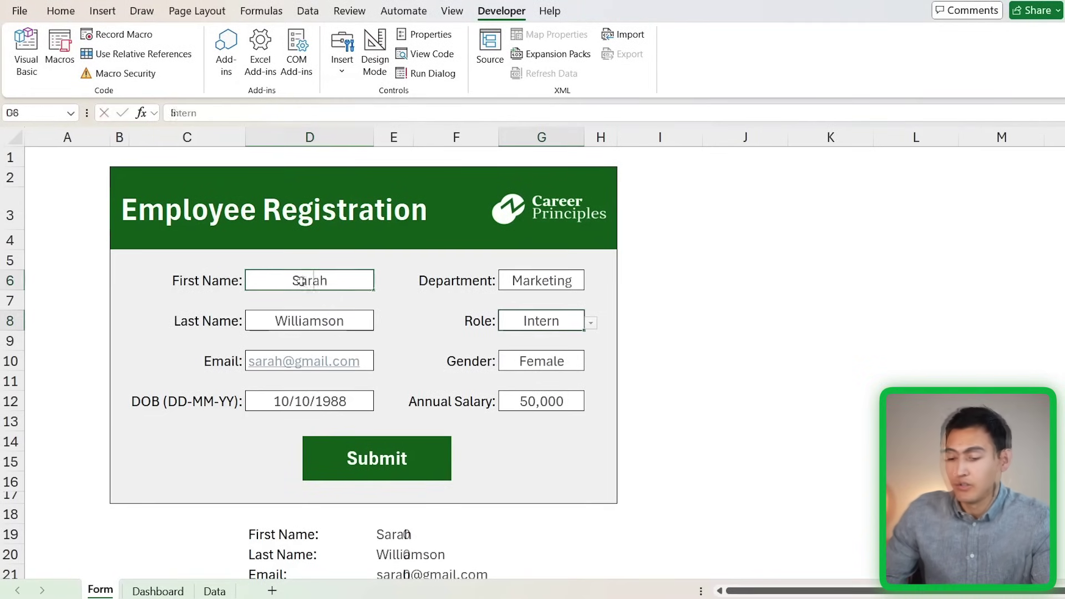
# Run Submit on the filled form and select the new row added to the Dashboard table.
pyautogui.click(382, 465)
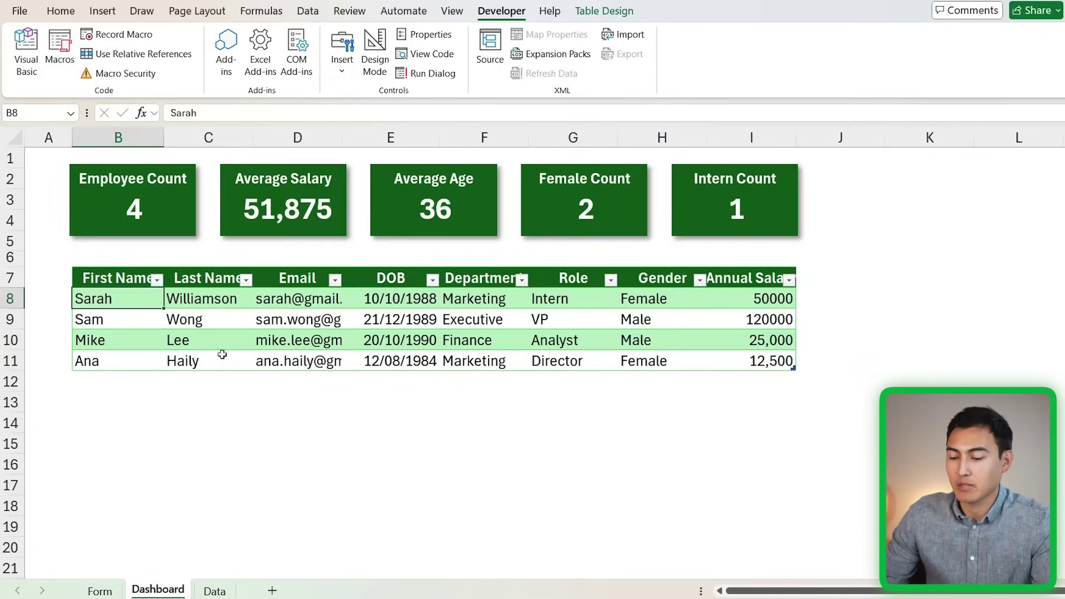
pyautogui.hotkey('ctrl', 'shift', 'Right')
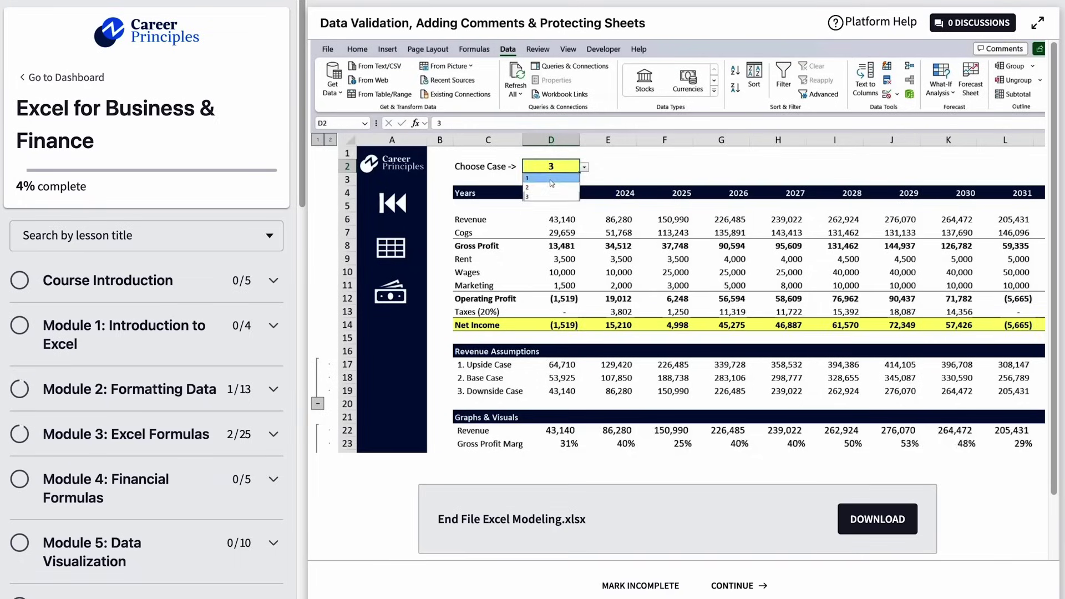
# Open the Fixing Formatting lesson from Module 7 in the course sidebar.
pyautogui.click(551, 179)
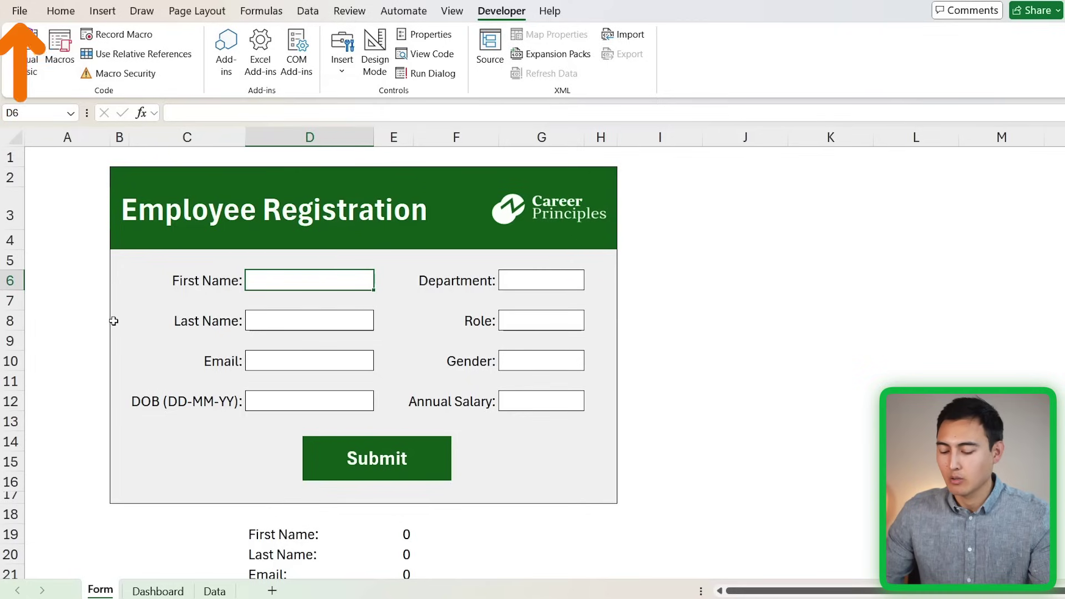
# Save START Advanced Data Entry Form in Downloads as an Excel Macro-Enabled Workbook.
pyautogui.press('F12')
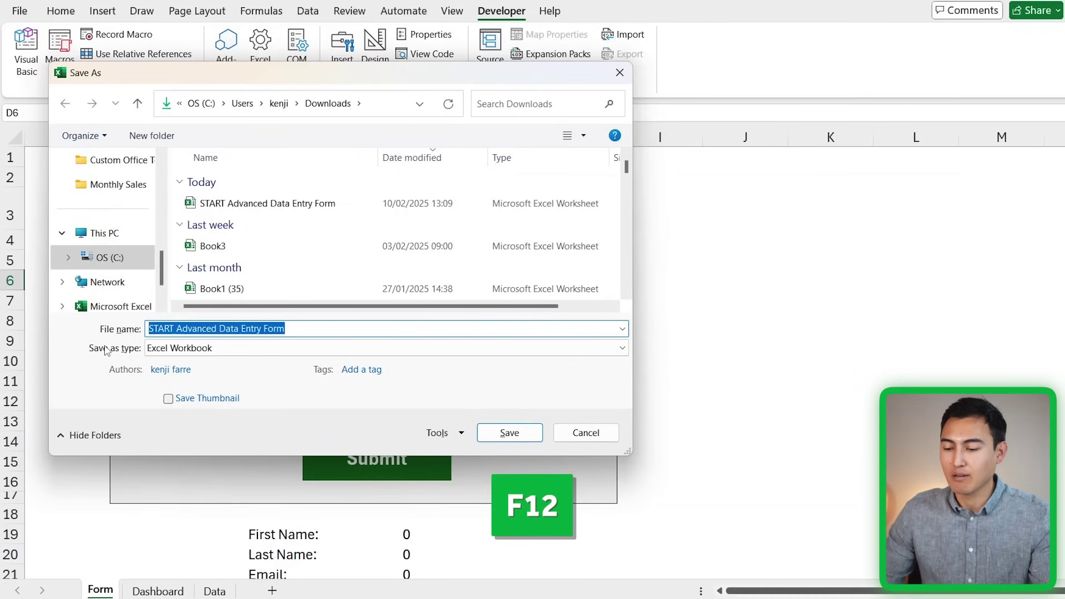
pyautogui.click(200, 350)
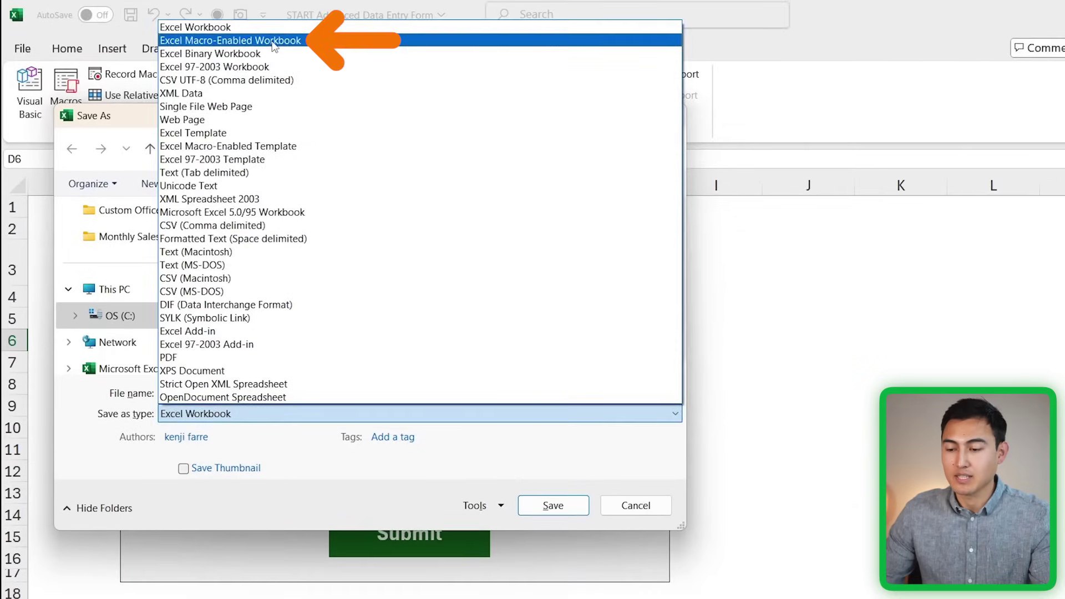
pyautogui.click(230, 40)
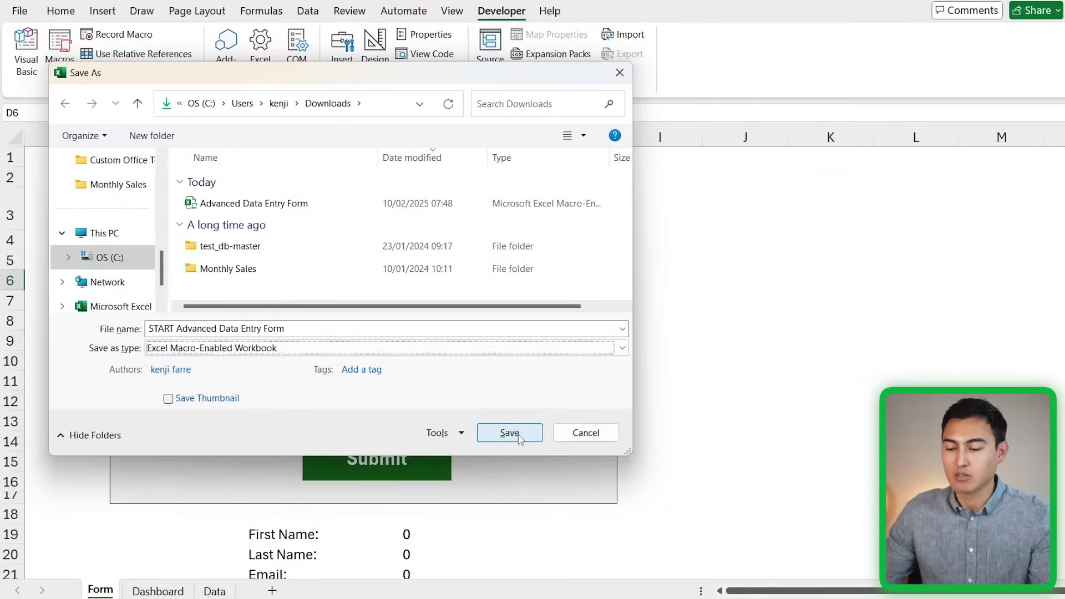
pyautogui.click(565, 508)
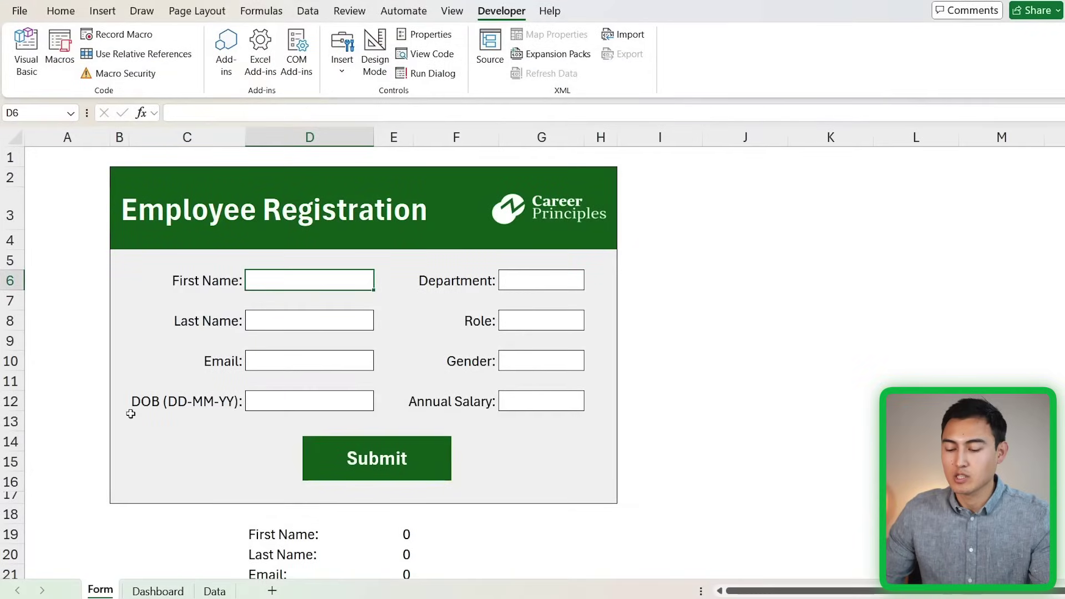
# Open Module1's Macro1 code and add blank lines above its first recorded statement.
pyautogui.click(39, 60)
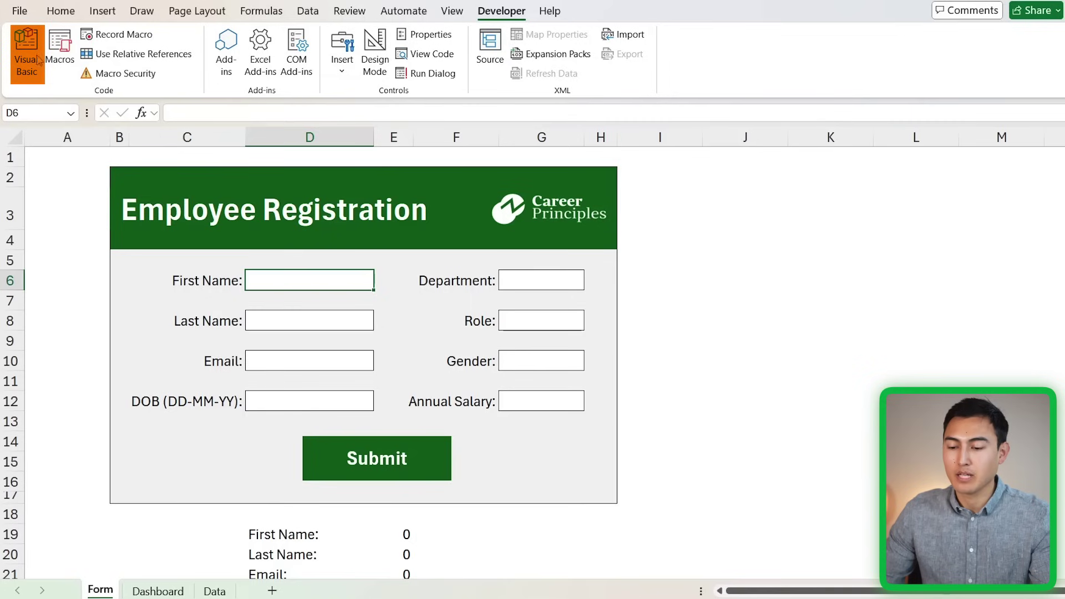
pyautogui.click(33, 52)
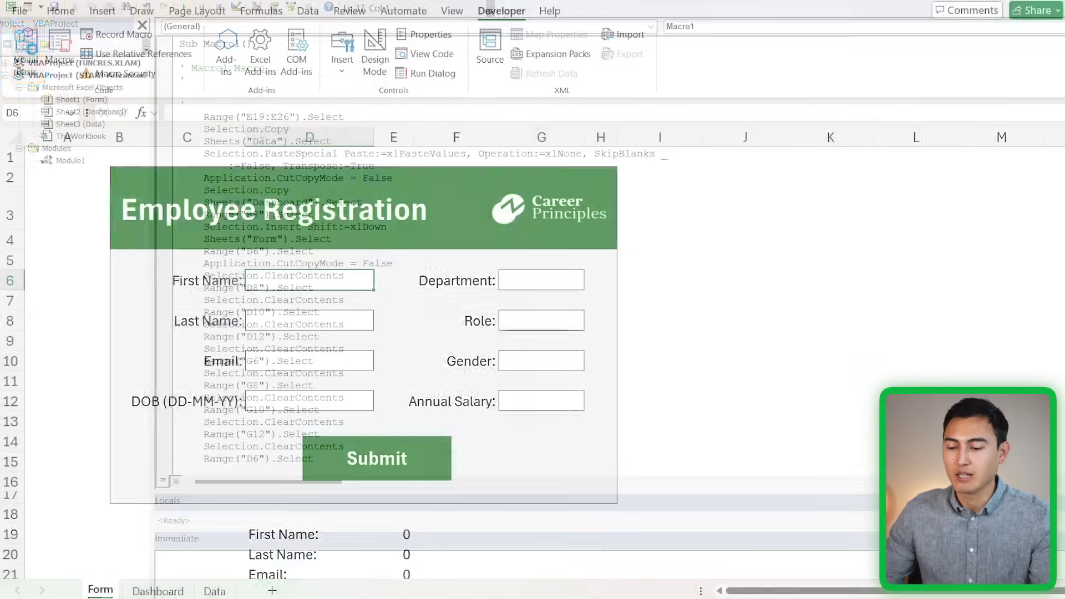
pyautogui.click(70, 160)
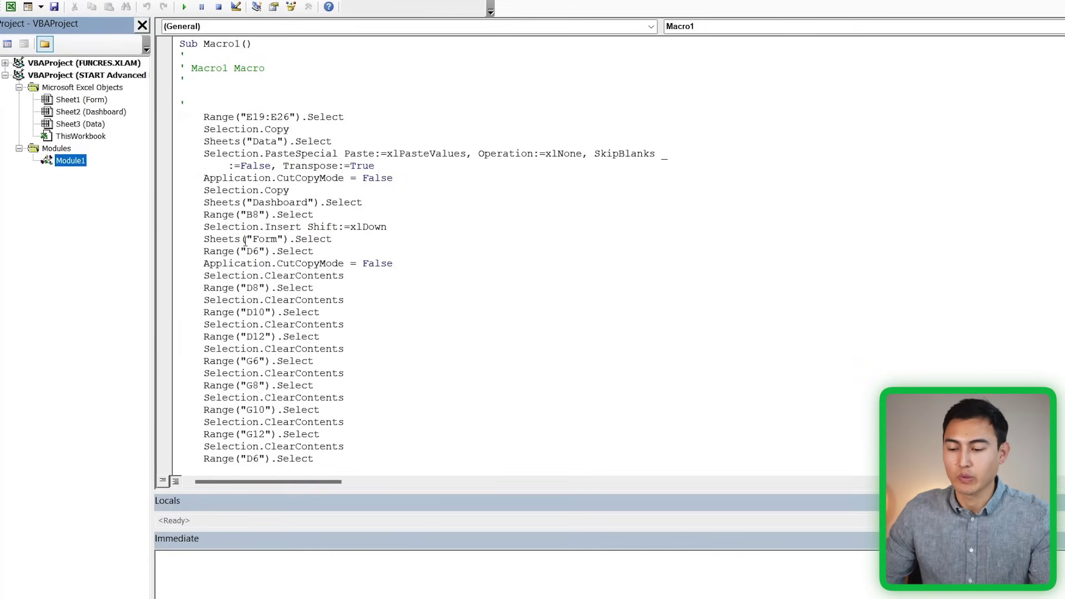
pyautogui.scroll(-1, 338, 332)
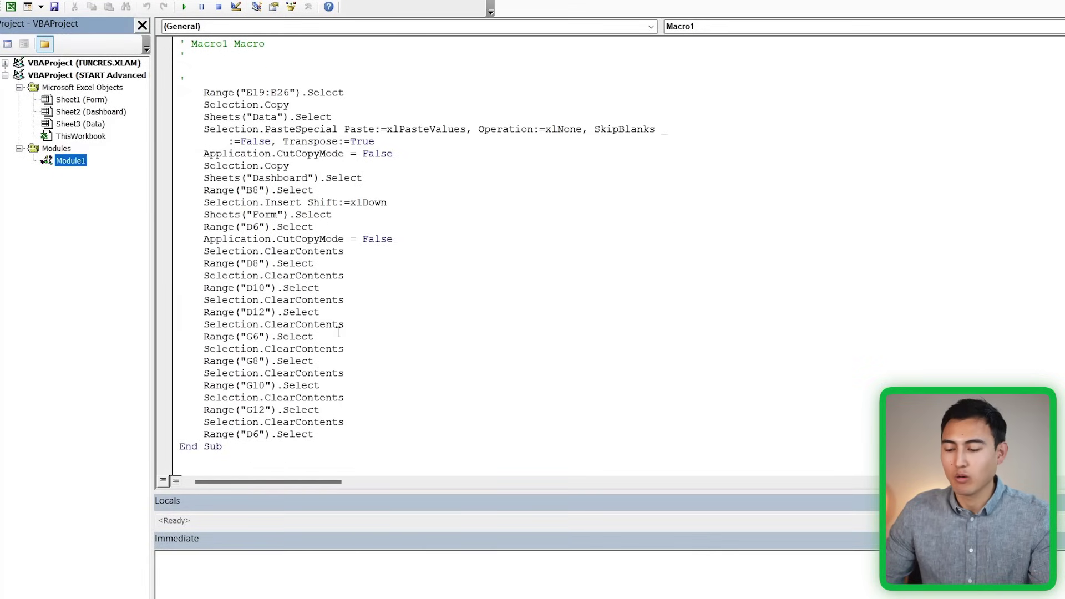
pyautogui.scroll(1, 338, 332)
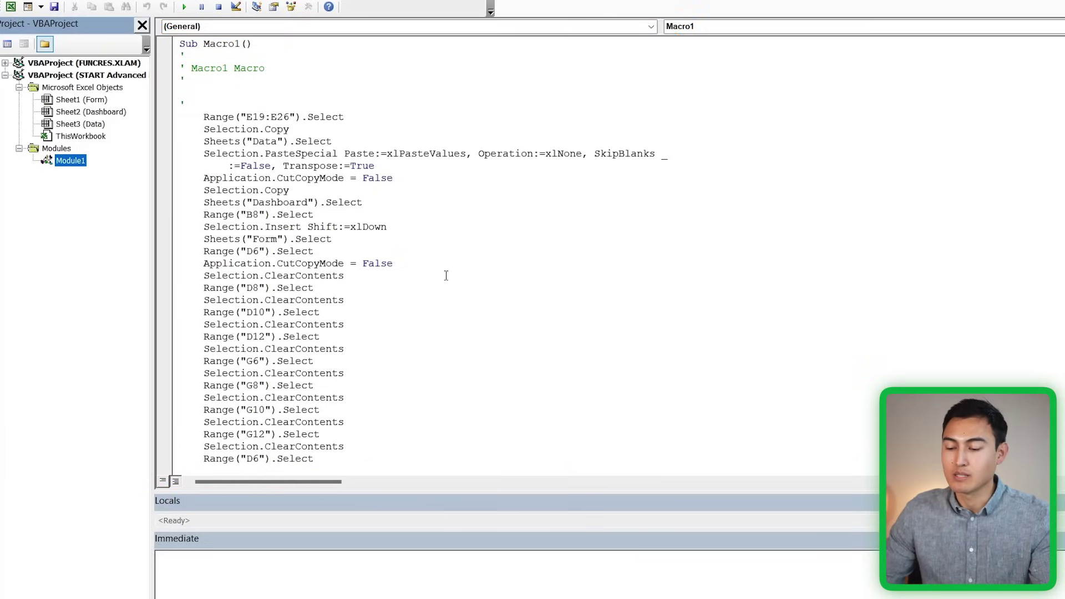
pyautogui.scroll(-1, 399, 448)
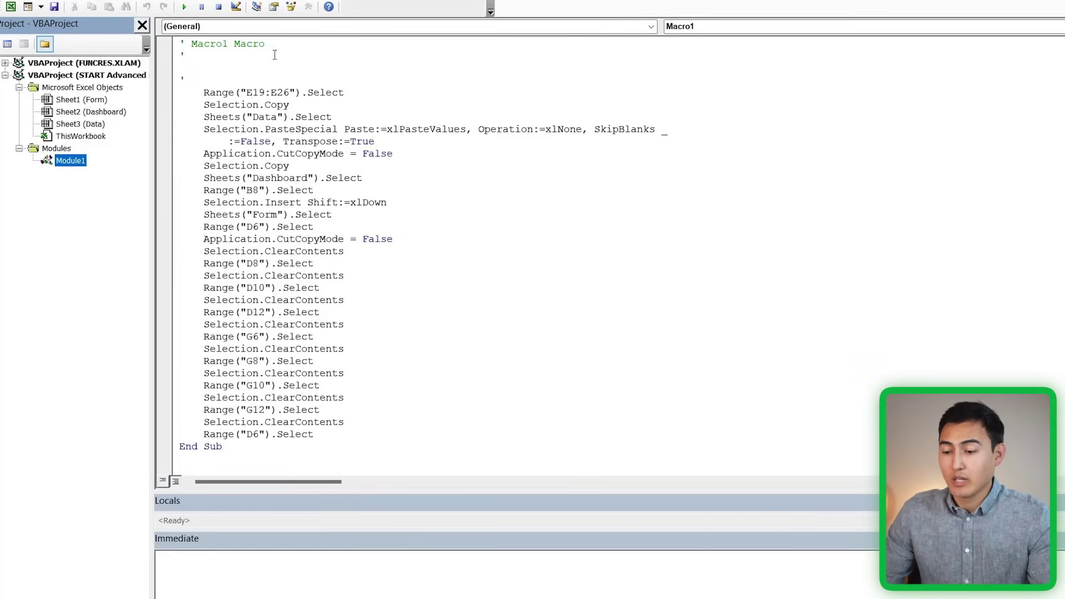
pyautogui.click(219, 68)
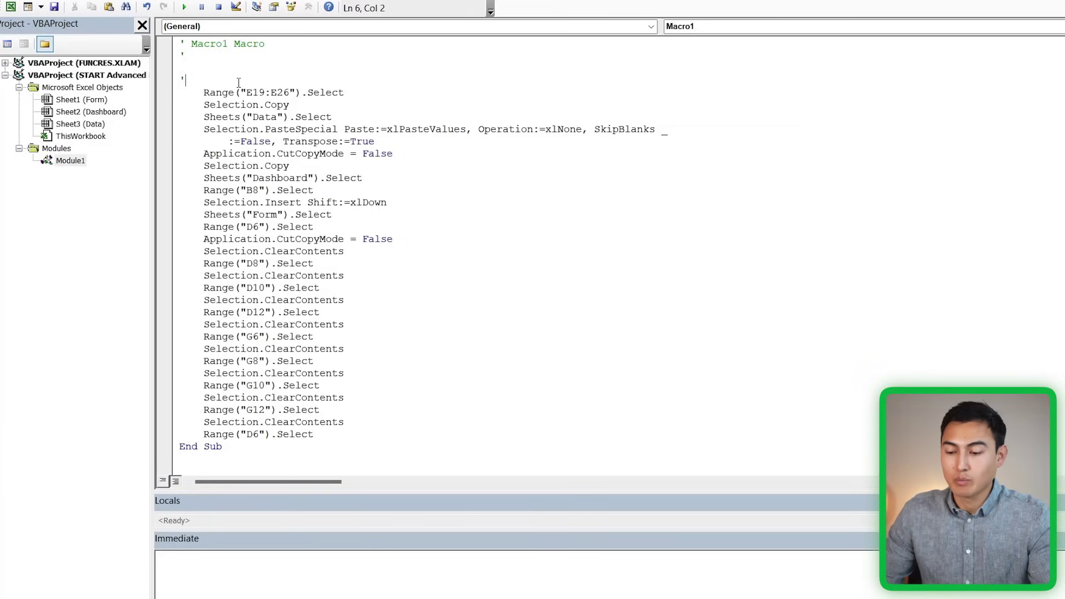
pyautogui.press('Return')
pyautogui.press('Return')
pyautogui.press('Return')
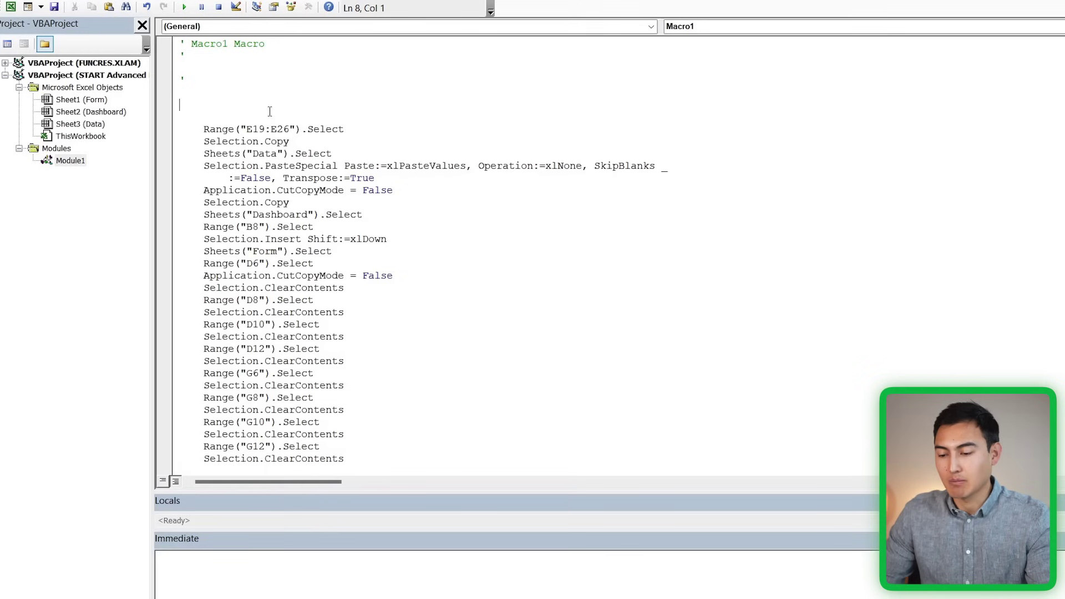
# Paste the Outlook email code into Macro1 and check its D6 and D8 name references.
pyautogui.hotkey('ctrl', 'v')
pyautogui.scroll(-8, 270, 112)
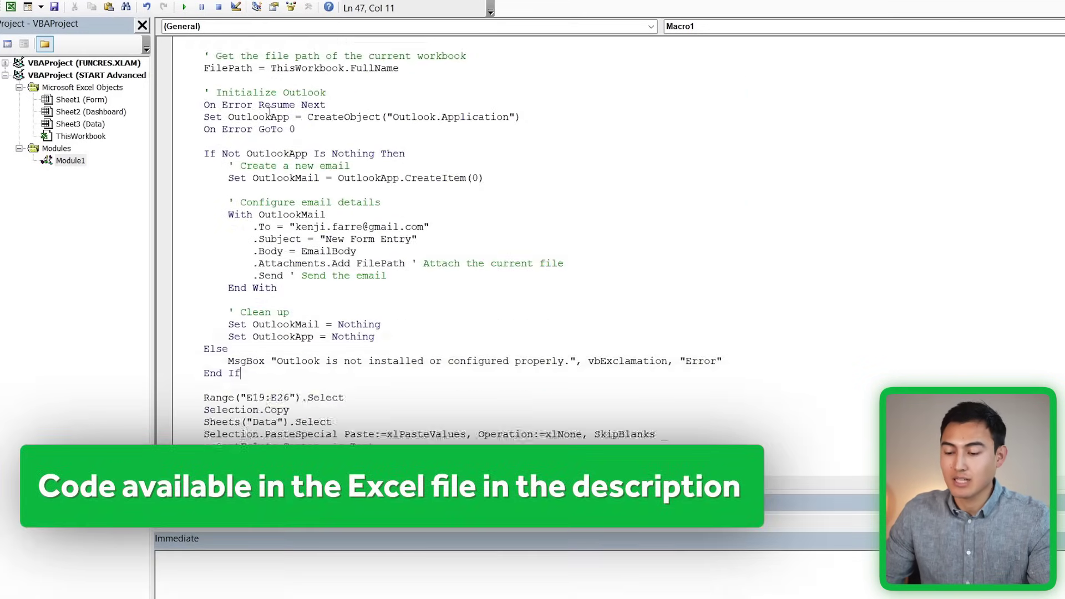
pyautogui.scroll(-5, 266, 139)
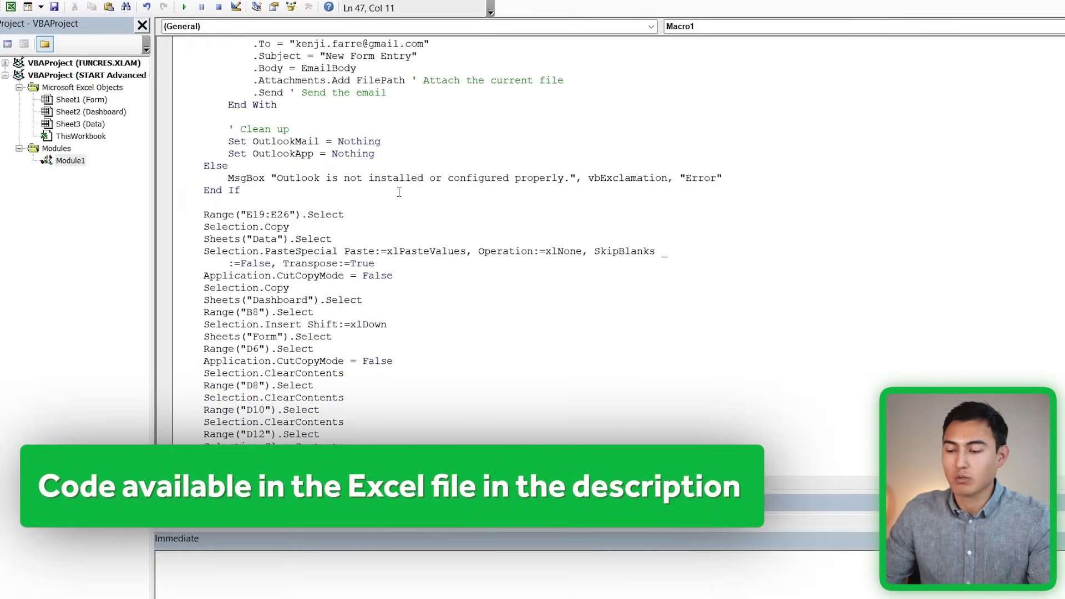
pyautogui.scroll(11, 399, 191)
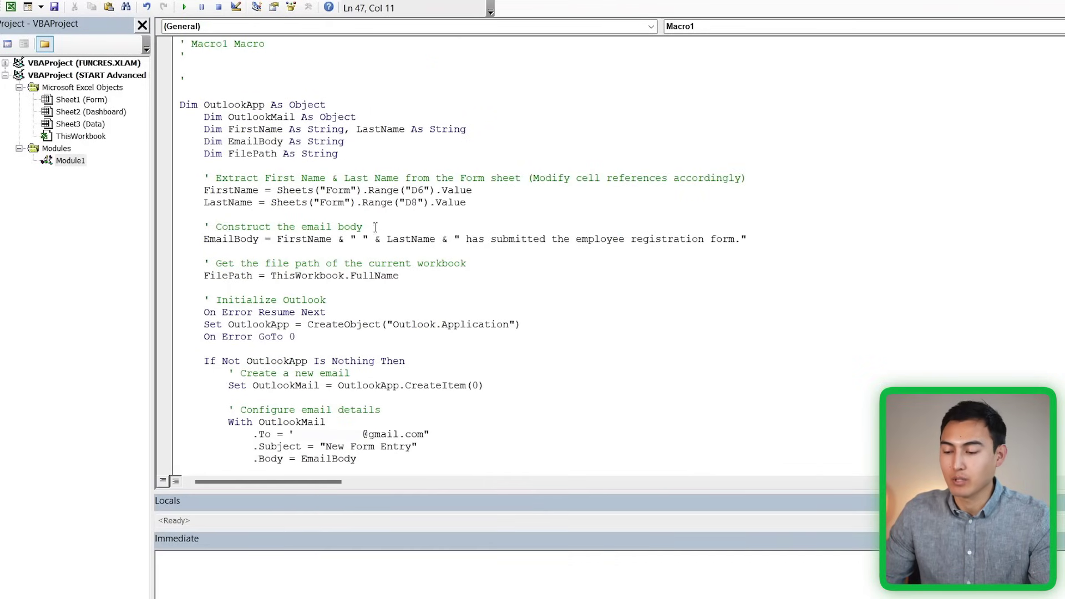
pyautogui.moveTo(411, 190); pyautogui.dragTo(424, 190)
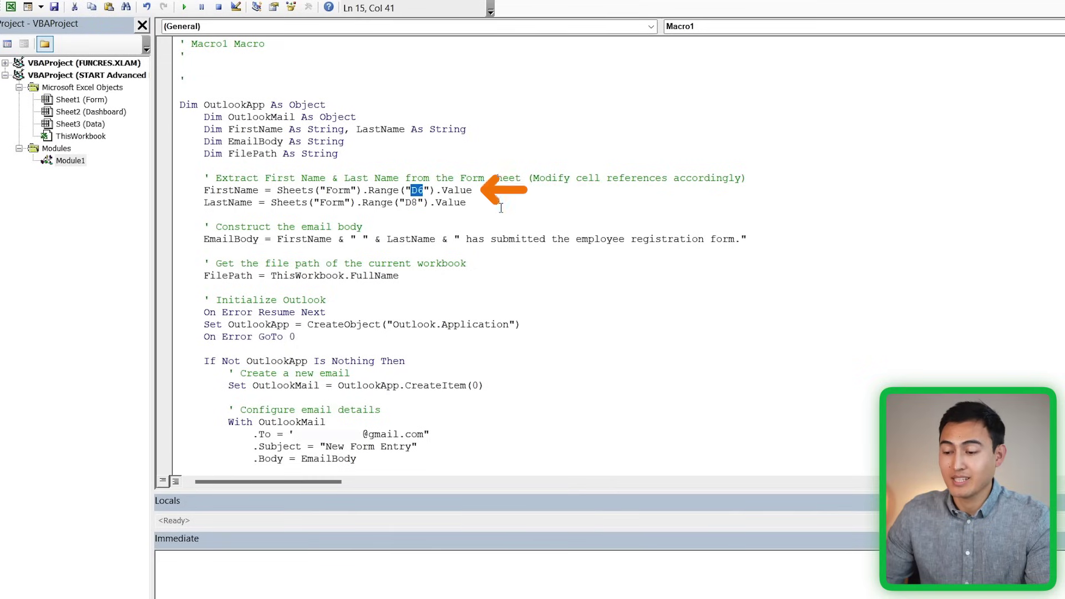
pyautogui.press('Left')
pyautogui.press('Left')
pyautogui.press('Left')
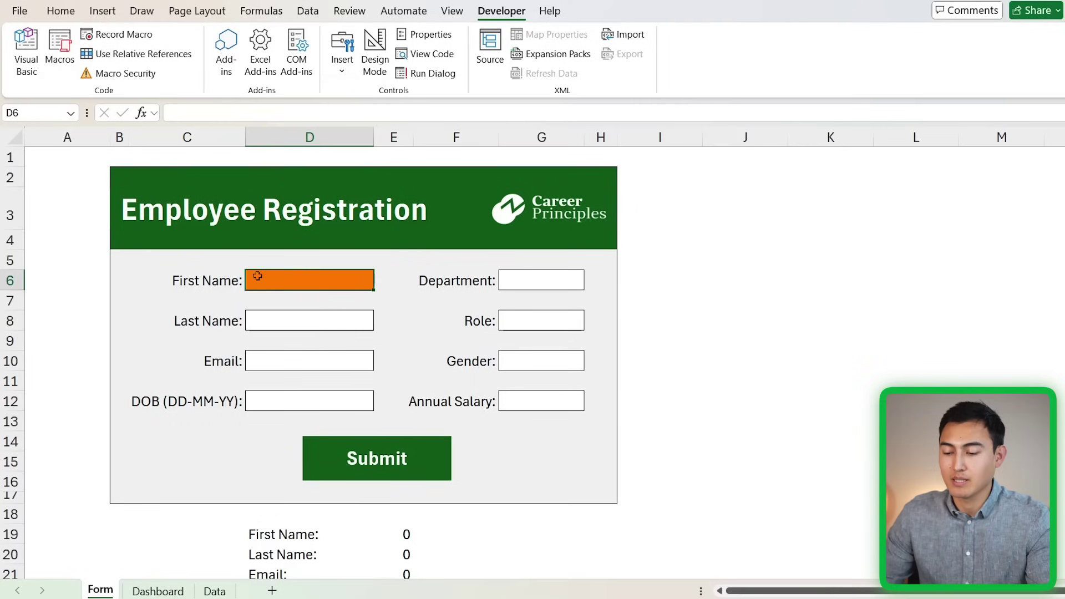
pyautogui.click(313, 321)
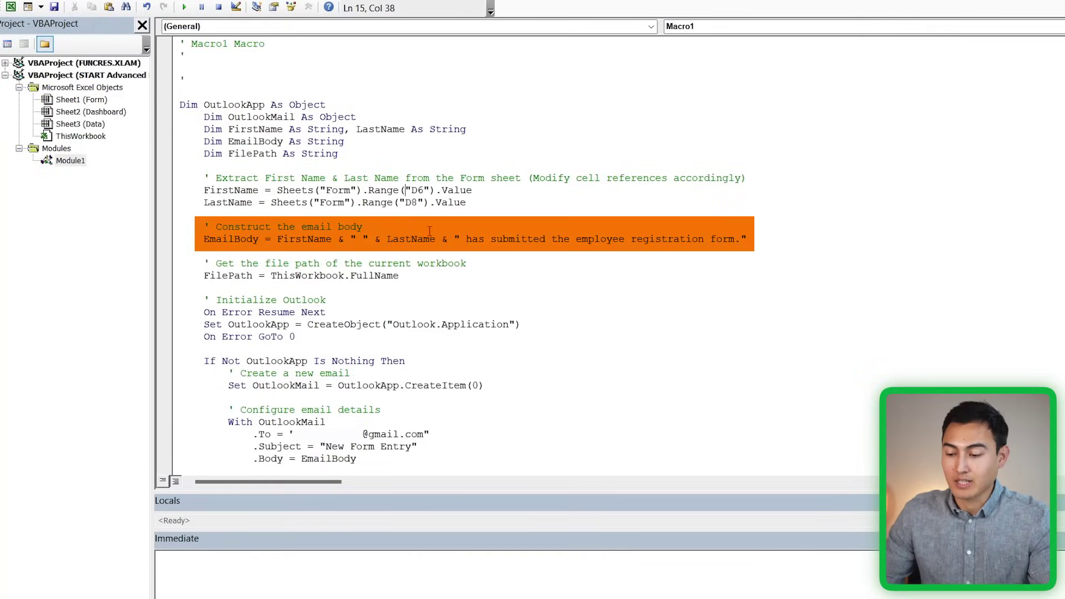
# Review the message's FirstName/LastName variables, recipient address, 'Form' subject, EmailBody and attachment lines.
pyautogui.doubleClick(290, 239)
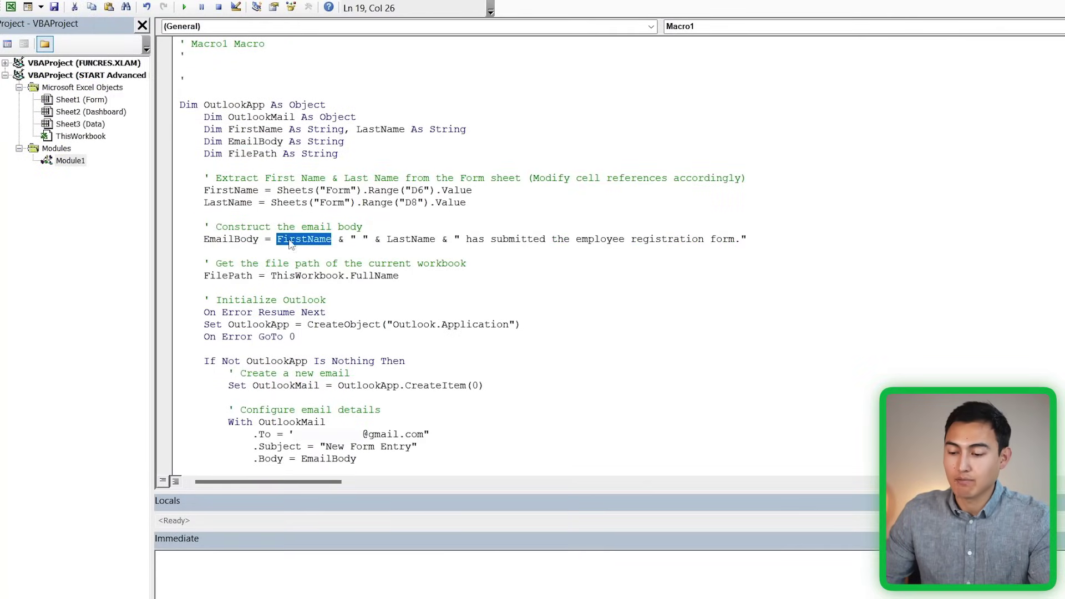
pyautogui.doubleClick(410, 240)
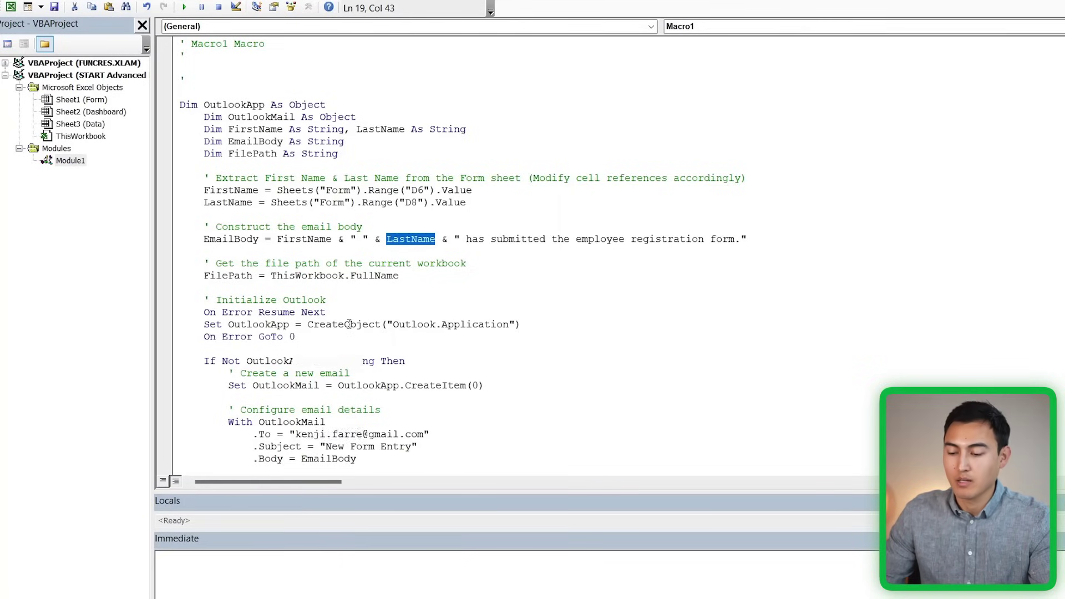
pyautogui.scroll(-3, 348, 324)
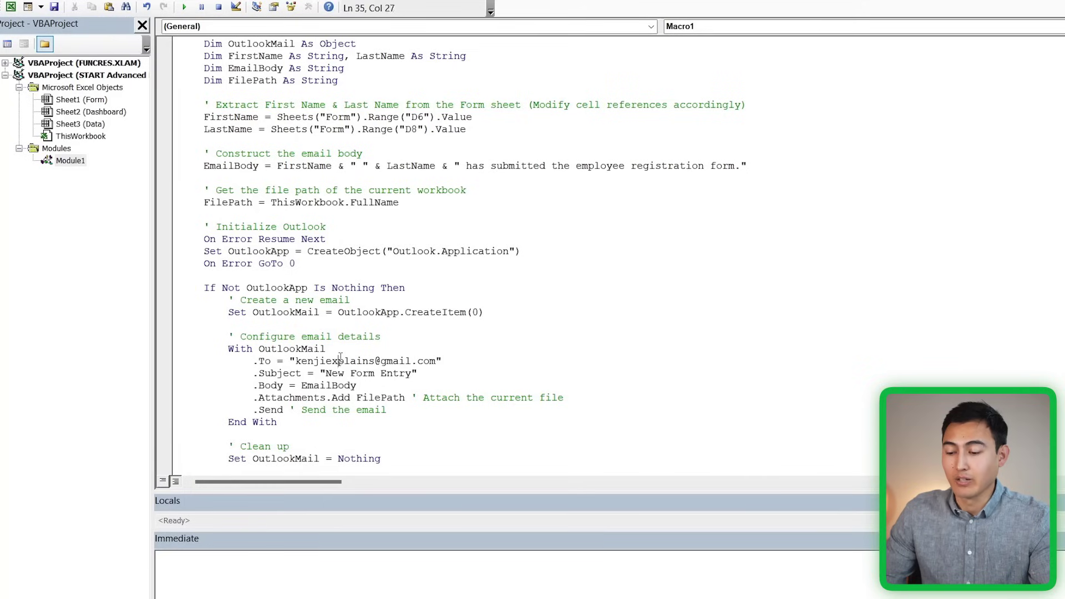
pyautogui.moveTo(296, 361); pyautogui.dragTo(411, 361)
pyautogui.click(411, 361)
pyautogui.doubleClick(362, 372)
pyautogui.click(325, 389)
pyautogui.doubleClick(325, 386)
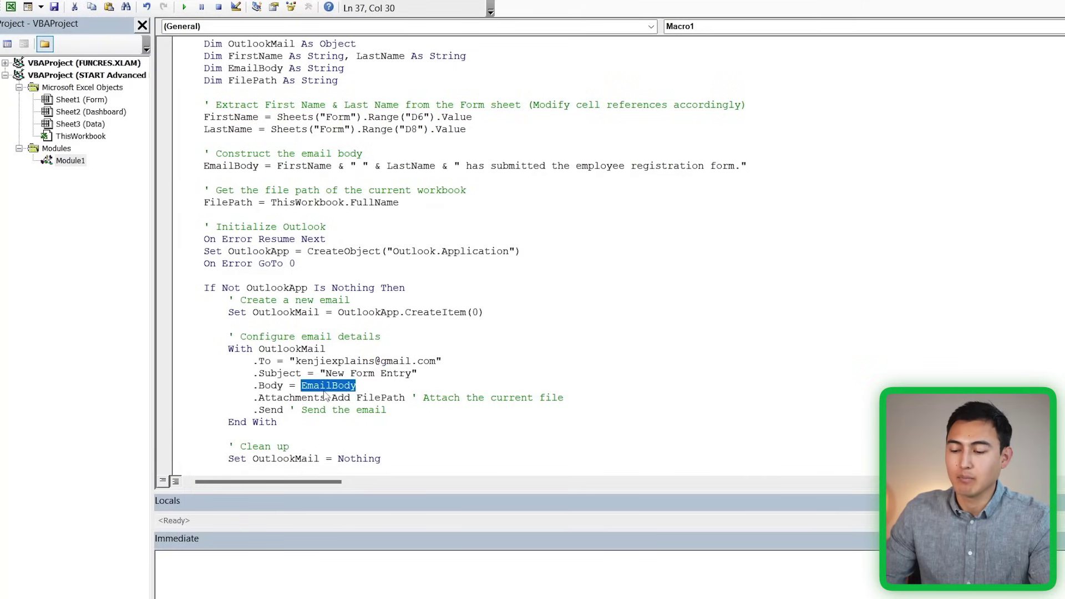
pyautogui.click(430, 399)
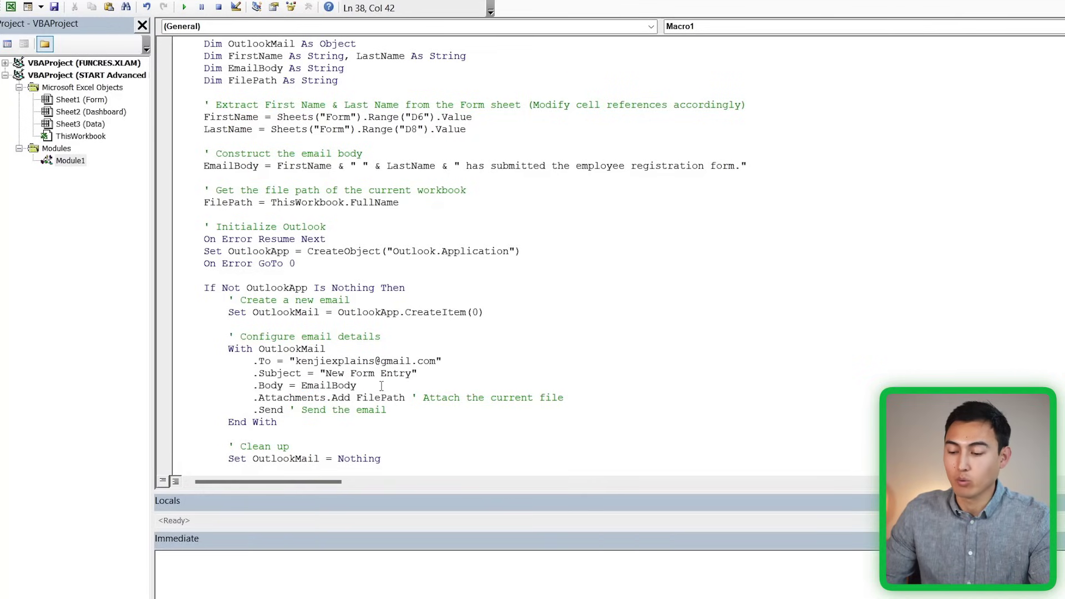
# Review the Outlook error message text and the recipient address line.
pyautogui.scroll(-3, 382, 387)
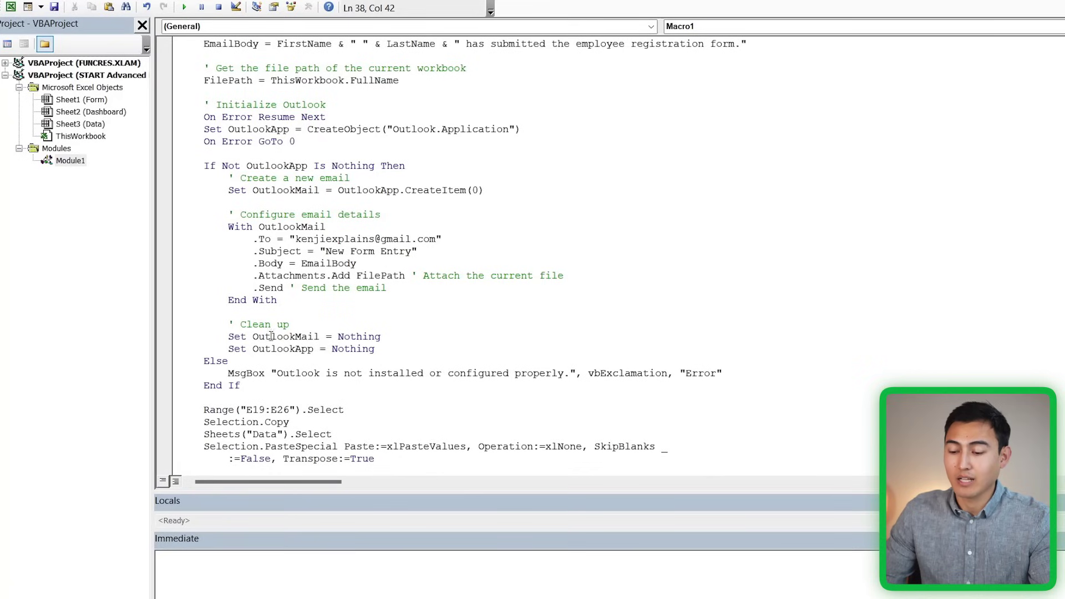
pyautogui.moveTo(279, 373); pyautogui.dragTo(563, 373)
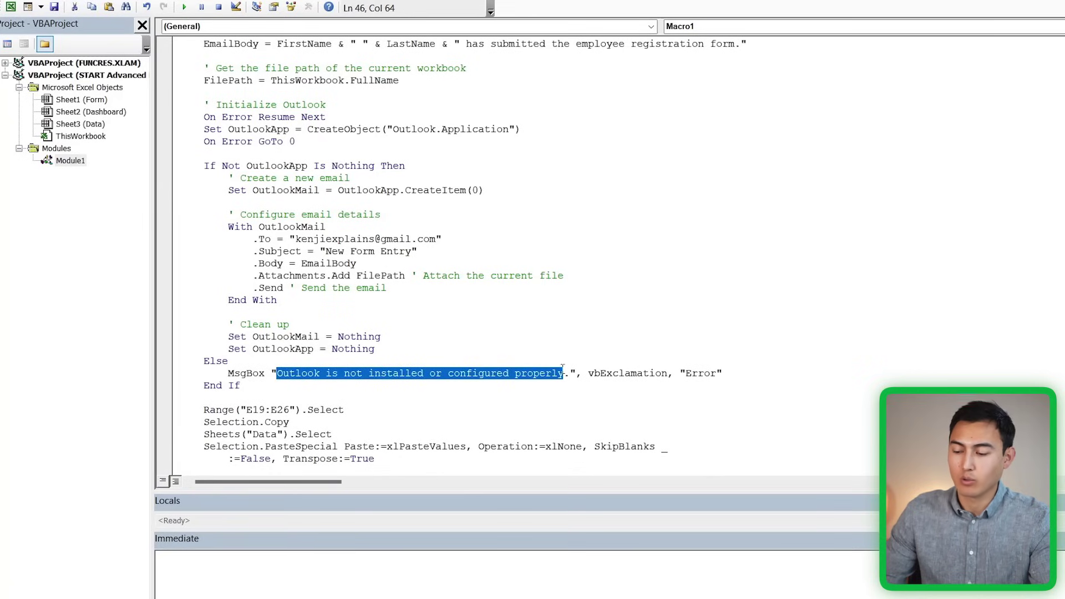
pyautogui.click(626, 373)
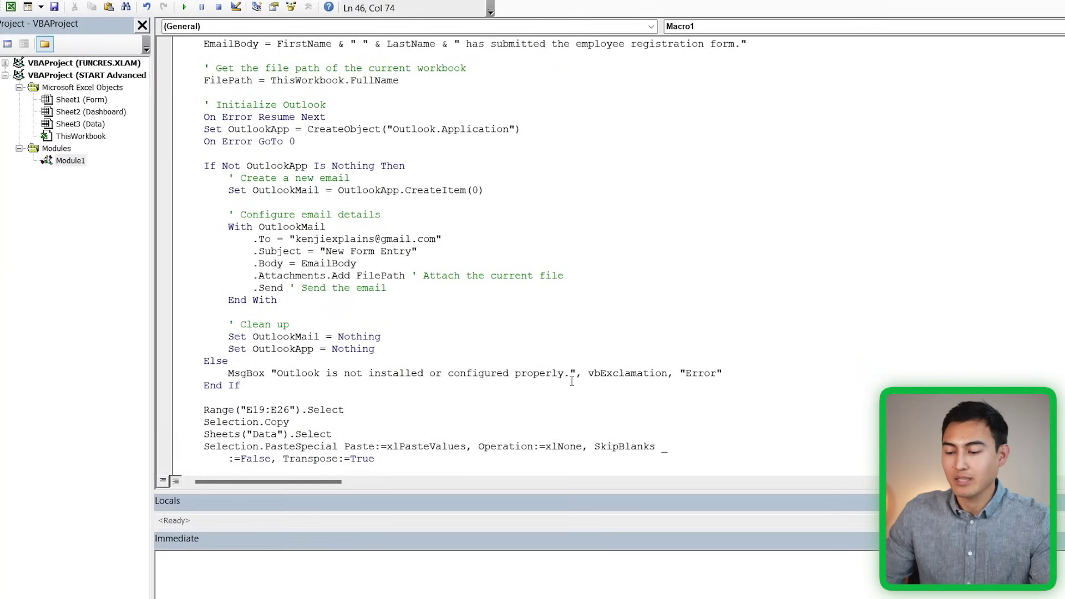
pyautogui.doubleClick(419, 239)
pyautogui.press('Down')
pyautogui.hotkey('ctrl', 'Left')
pyautogui.hotkey('ctrl', 'Left')
pyautogui.hotkey('ctrl', 'Left')
pyautogui.hotkey('ctrl', 'Left')
pyautogui.hotkey('shift', 'ctrl', 'Right')
pyautogui.click(419, 239)
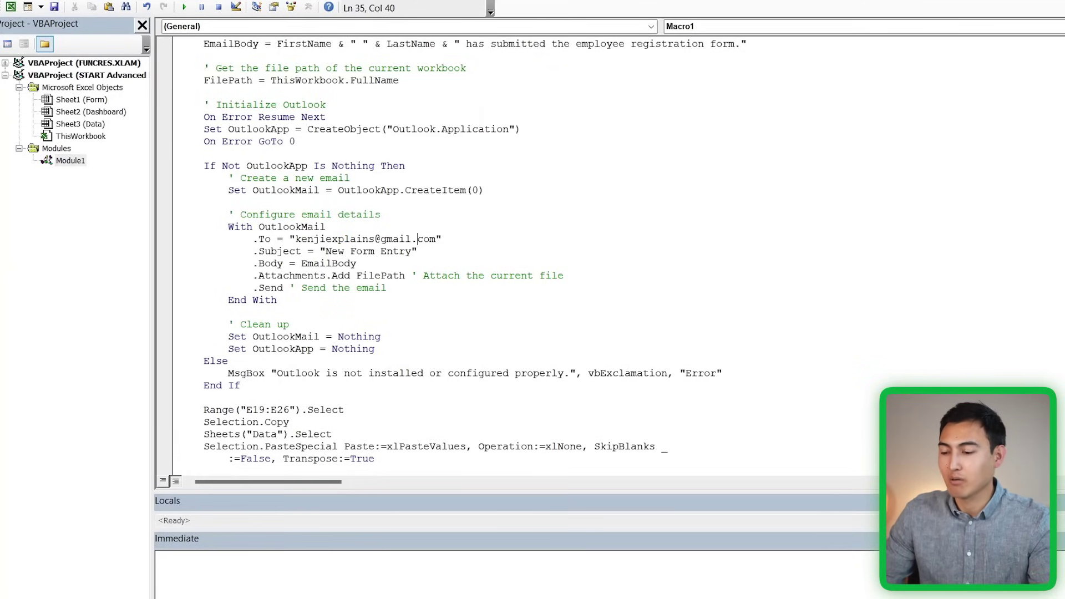
# Return to Excel and save the workbook with an empty cell selected.
pyautogui.hotkey('alt', 'F11')
pyautogui.click(670, 314)
pyautogui.hotkey('ctrl', 's')
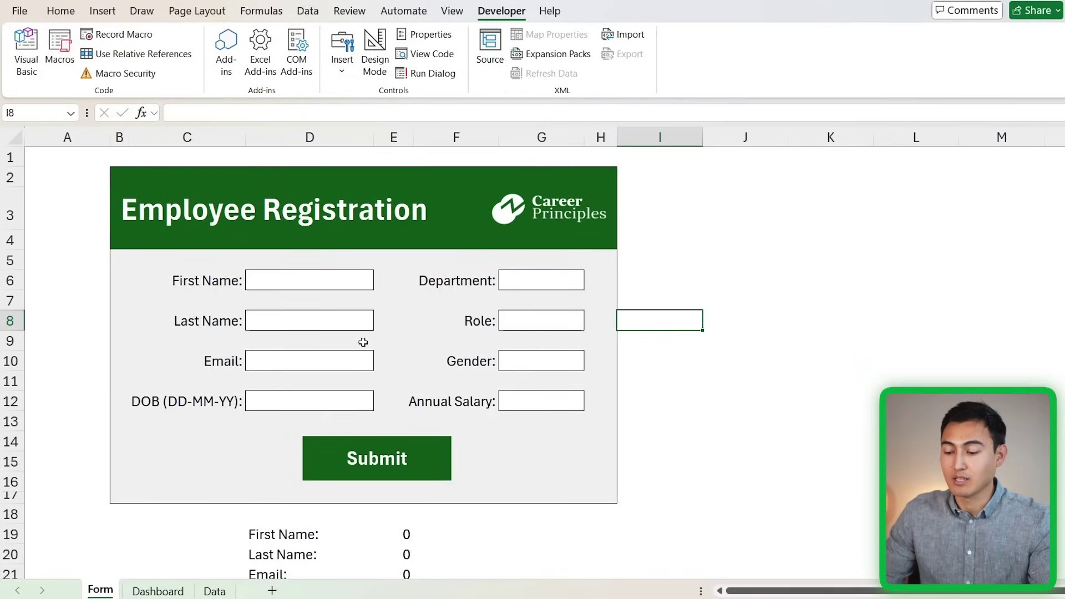
# Hide the helper summary cells D19:E26 by setting their font colour to white.
pyautogui.scroll(-3, 215, 392)
pyautogui.moveTo(261, 377); pyautogui.dragTo(413, 509)
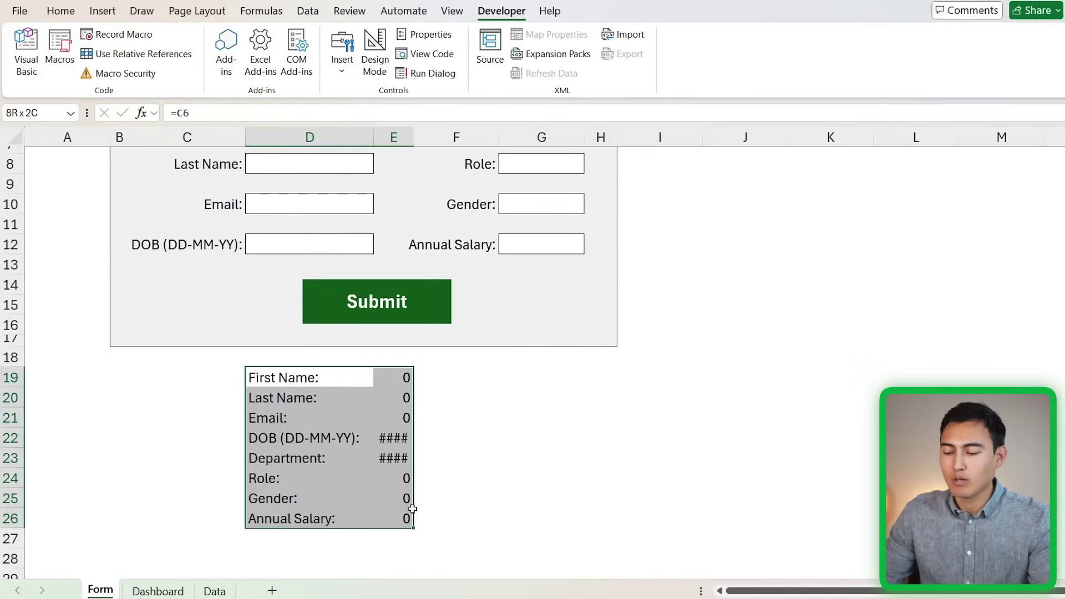
pyautogui.click(61, 12)
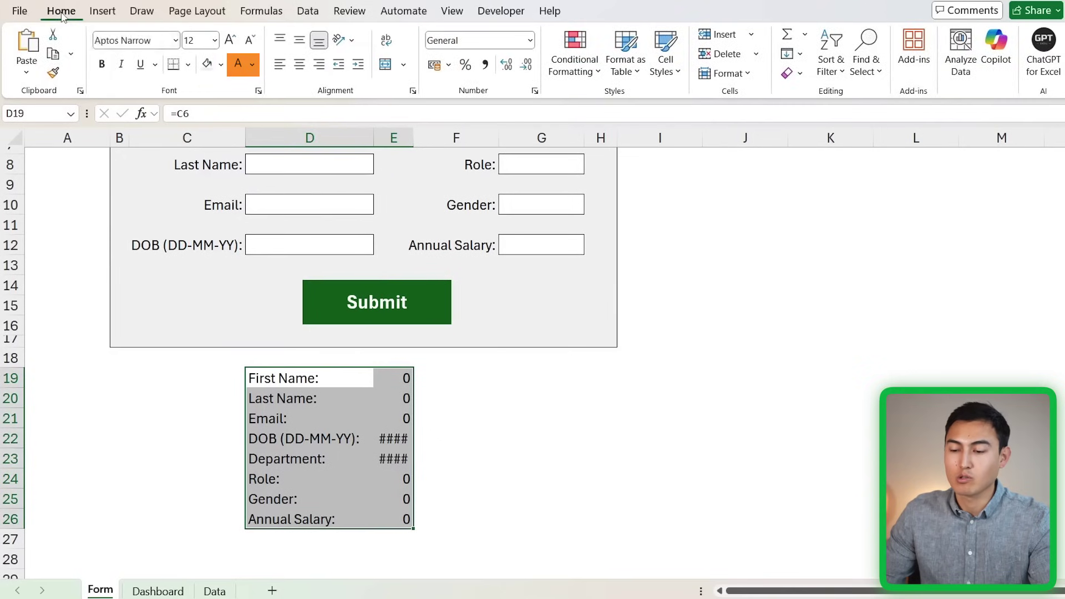
pyautogui.click(238, 63)
pyautogui.scroll(3, 152, 374)
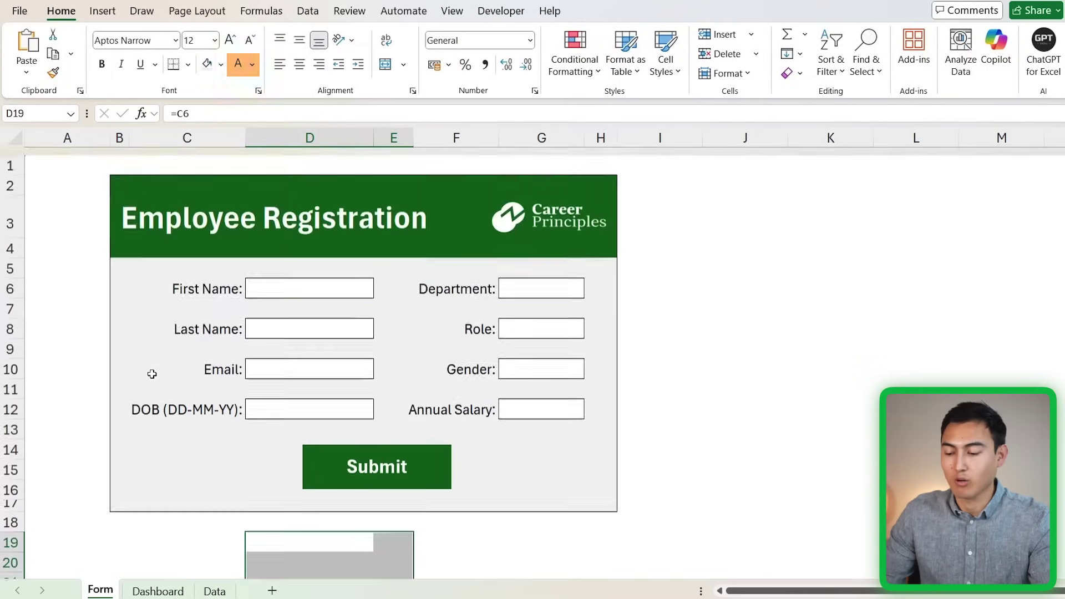
pyautogui.click(185, 462)
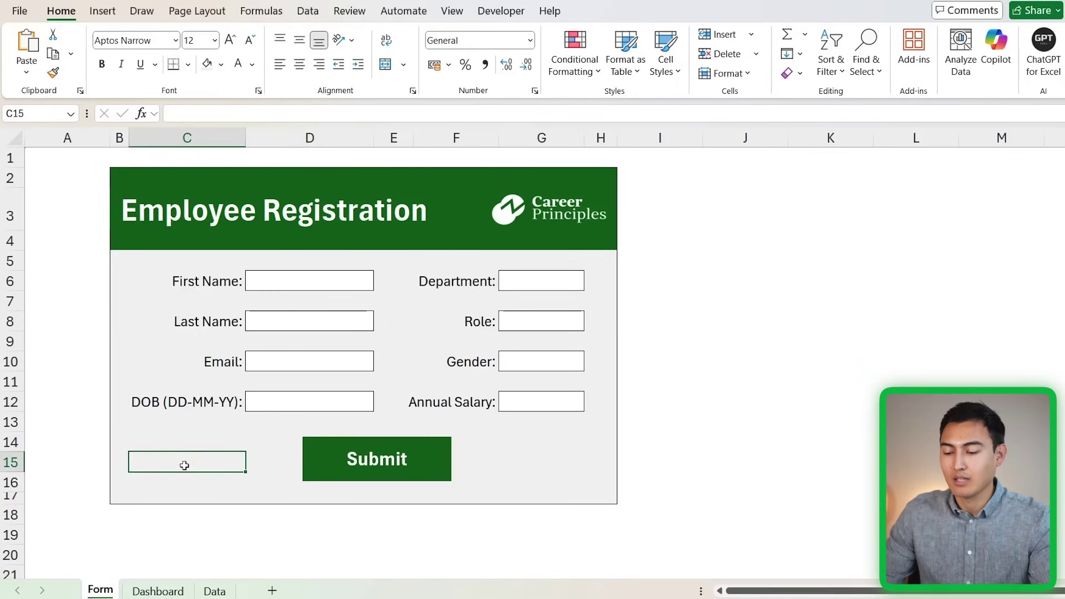
# Fill the form with a sample employee entry and submit it.
pyautogui.click(332, 281)
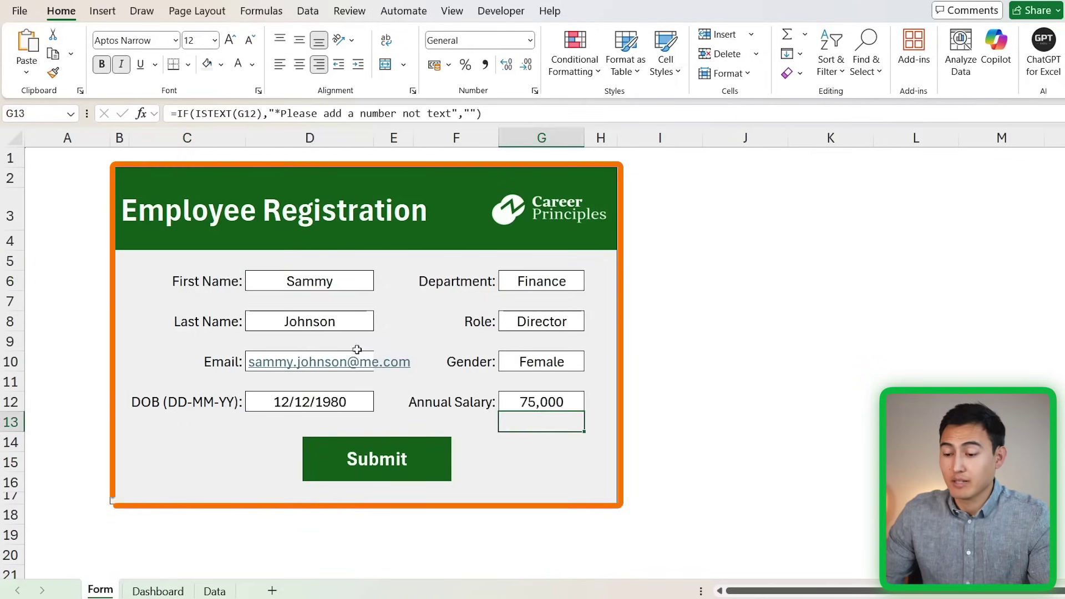
pyautogui.click(290, 283)
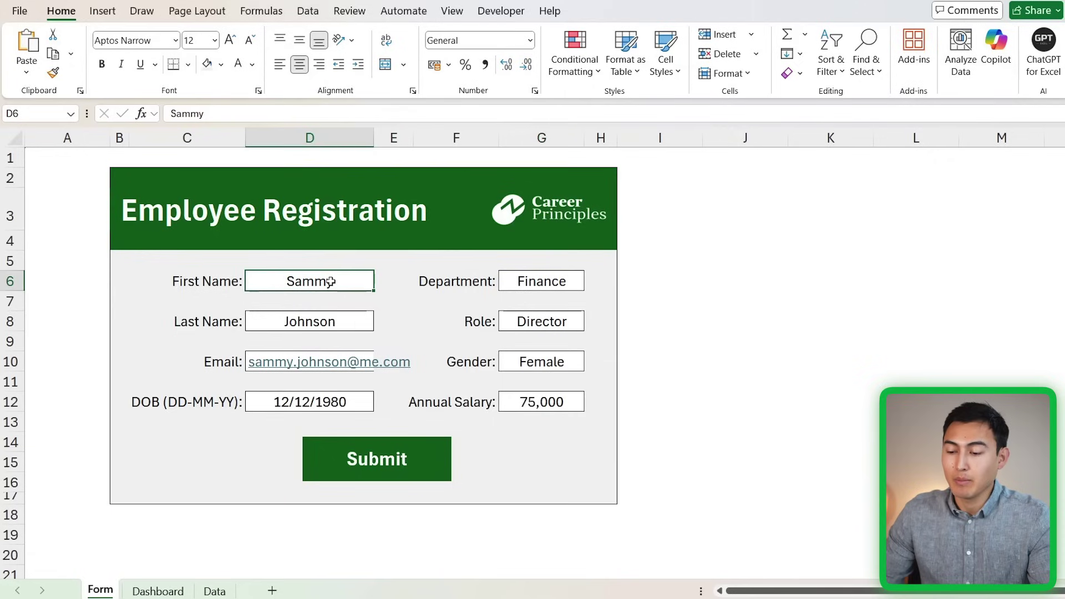
pyautogui.click(276, 321)
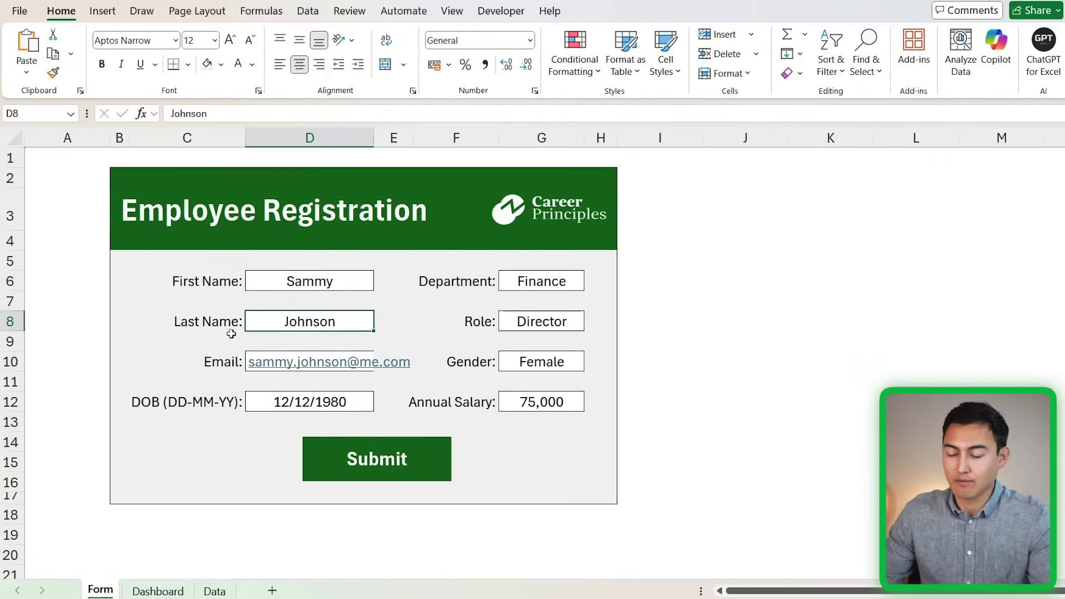
pyautogui.click(375, 459)
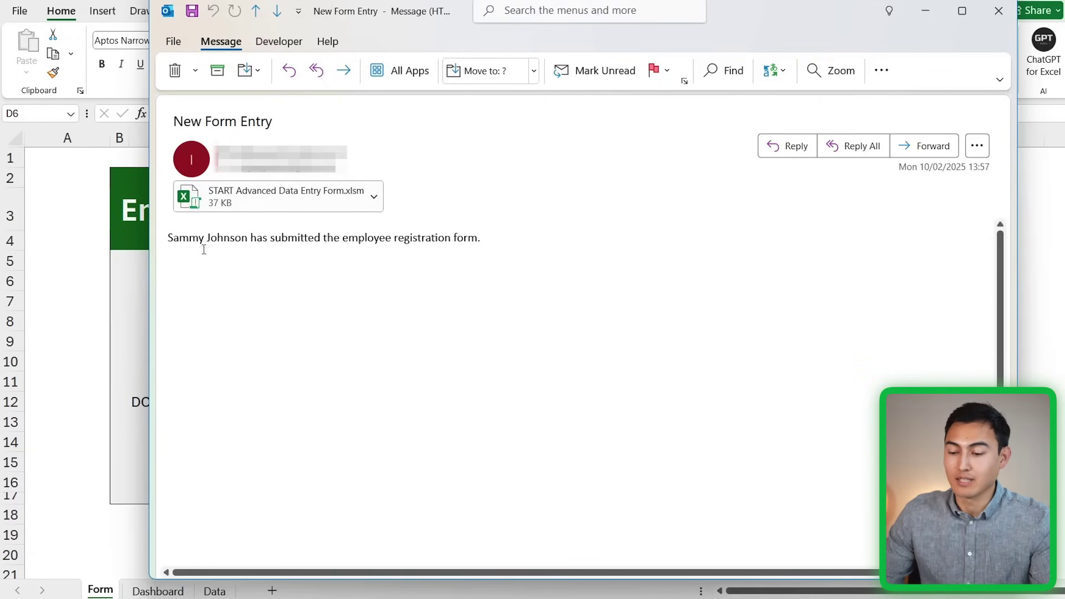
# Check the New Form Entry email's subject and attachment, then go back to Excel.
pyautogui.moveTo(273, 122); pyautogui.dragTo(173, 122)
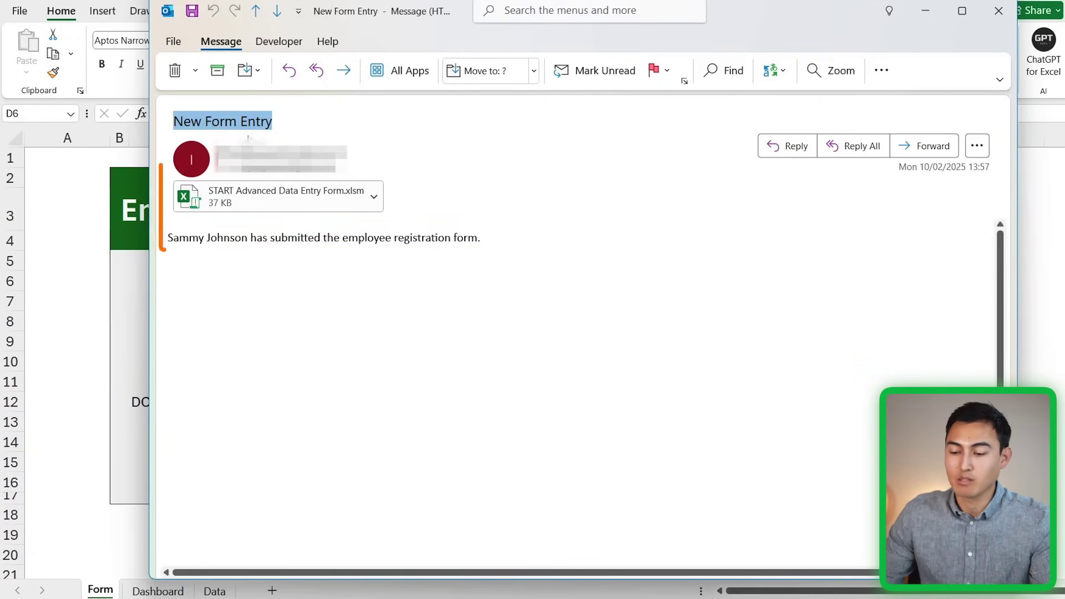
pyautogui.click(185, 239)
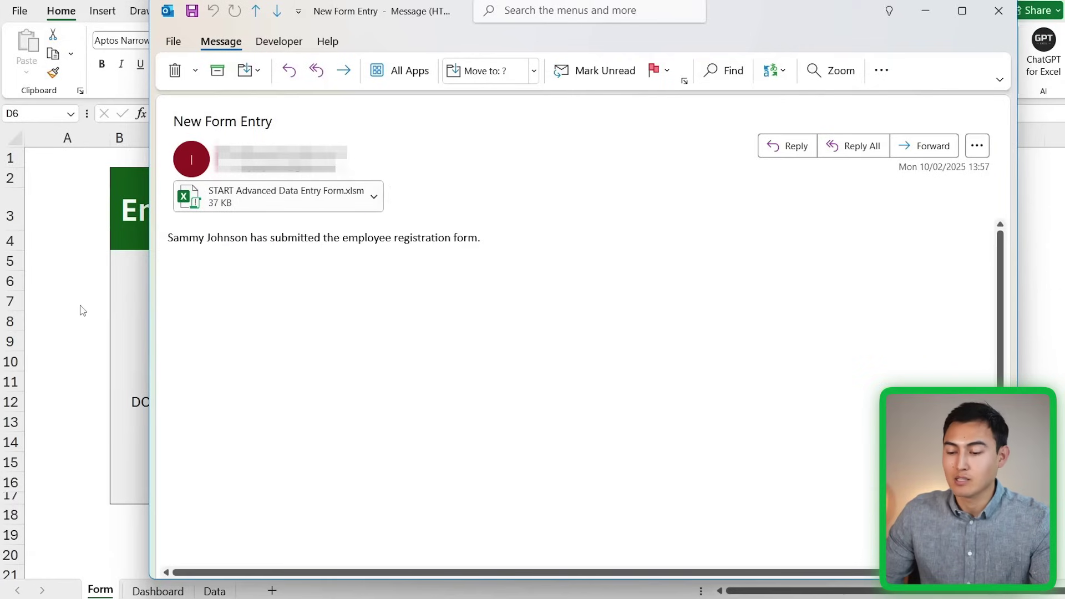
pyautogui.hotkey('alt', 'Tab')
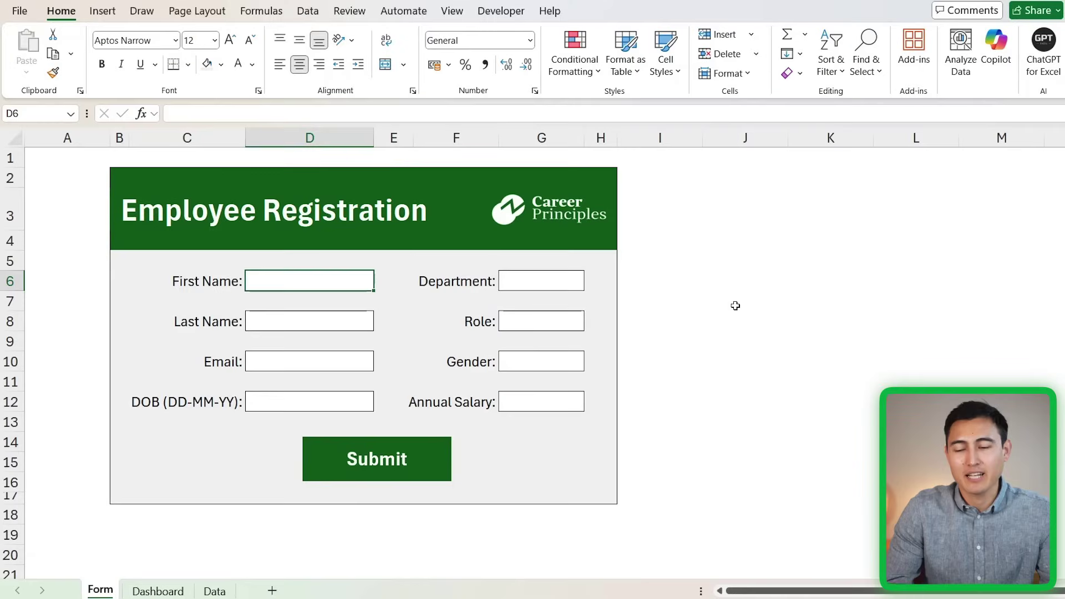
# Overwrite the First Name label with test text, then undo the change.
pyautogui.click(190, 273)
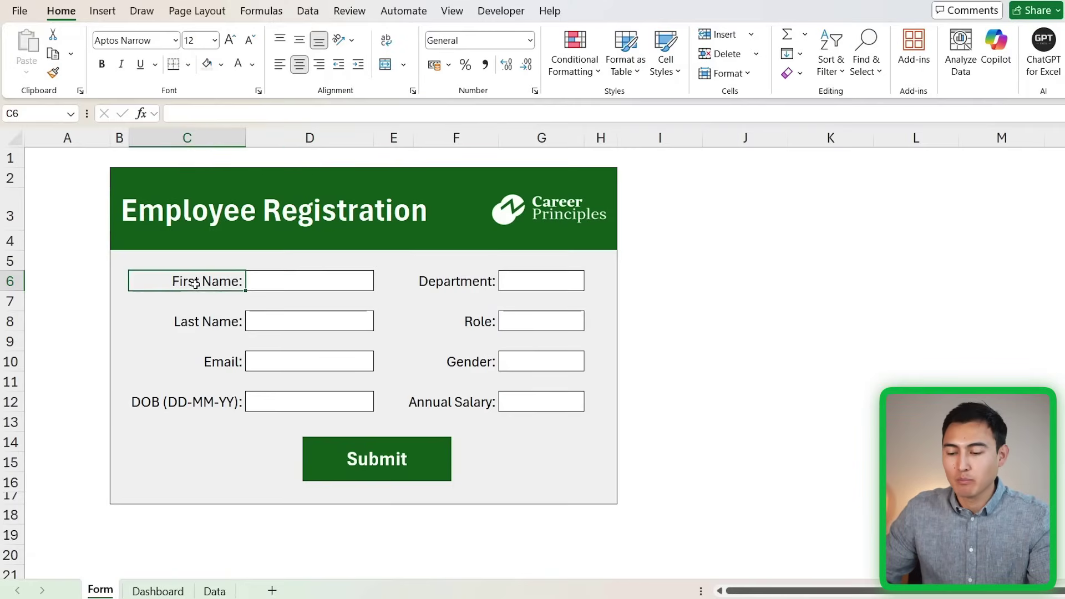
pyautogui.write('sdfsjd')
pyautogui.press('Return')
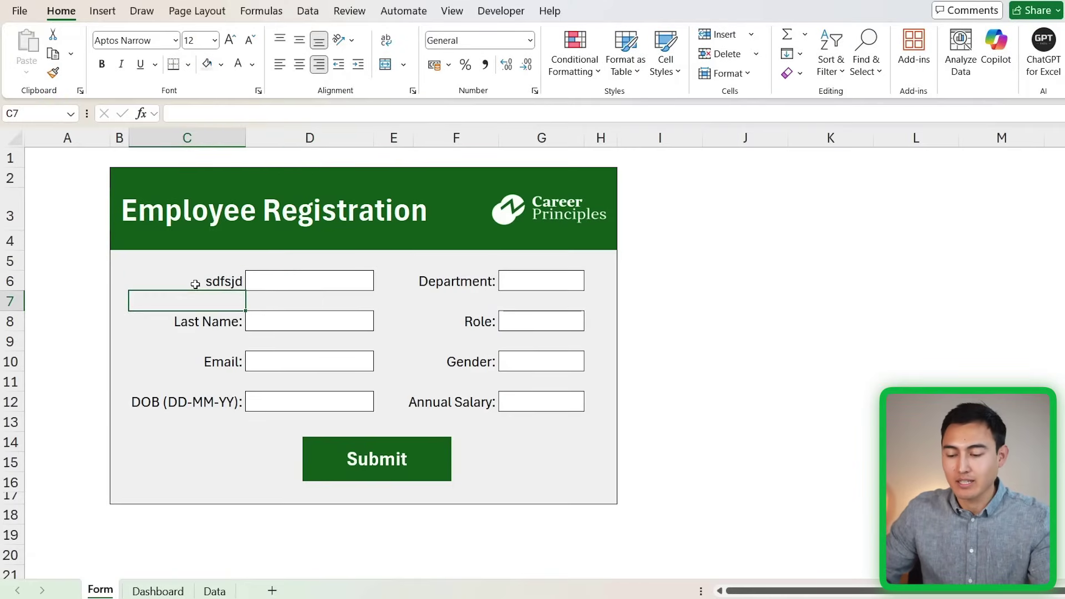
pyautogui.hotkey('ctrl', 'z')
# Unlock the eight input cells, from First Name to Department.
pyautogui.press('Tab')
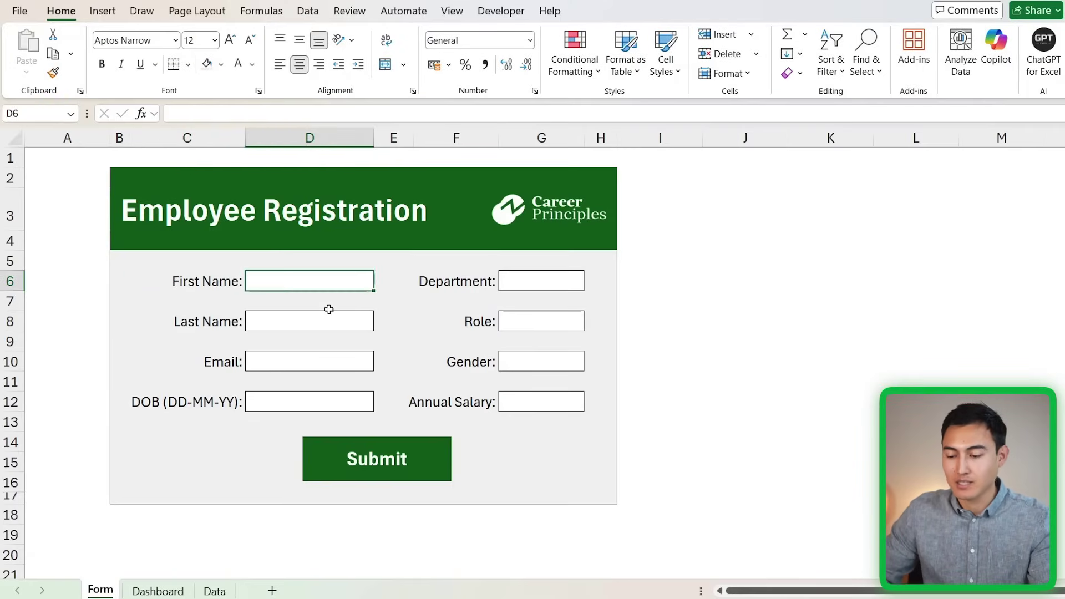
pyautogui.click(337, 321)
pyautogui.keyDown('ctrl'); pyautogui.click(351, 366); pyautogui.keyUp('ctrl')
pyautogui.keyDown('ctrl'); pyautogui.click(349, 404); pyautogui.keyUp('ctrl')
pyautogui.keyDown('ctrl'); pyautogui.click(534, 400); pyautogui.keyUp('ctrl')
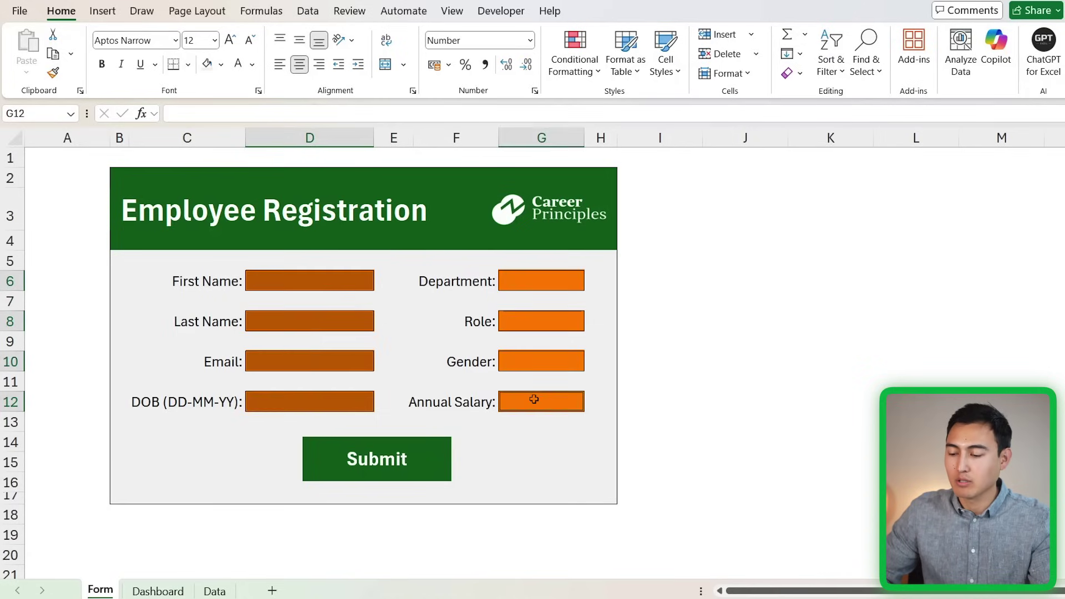
pyautogui.keyDown('ctrl'); pyautogui.click(530, 360); pyautogui.keyUp('ctrl')
pyautogui.keyDown('ctrl'); pyautogui.click(519, 325); pyautogui.keyUp('ctrl')
pyautogui.keyDown('ctrl'); pyautogui.click(519, 274); pyautogui.keyUp('ctrl')
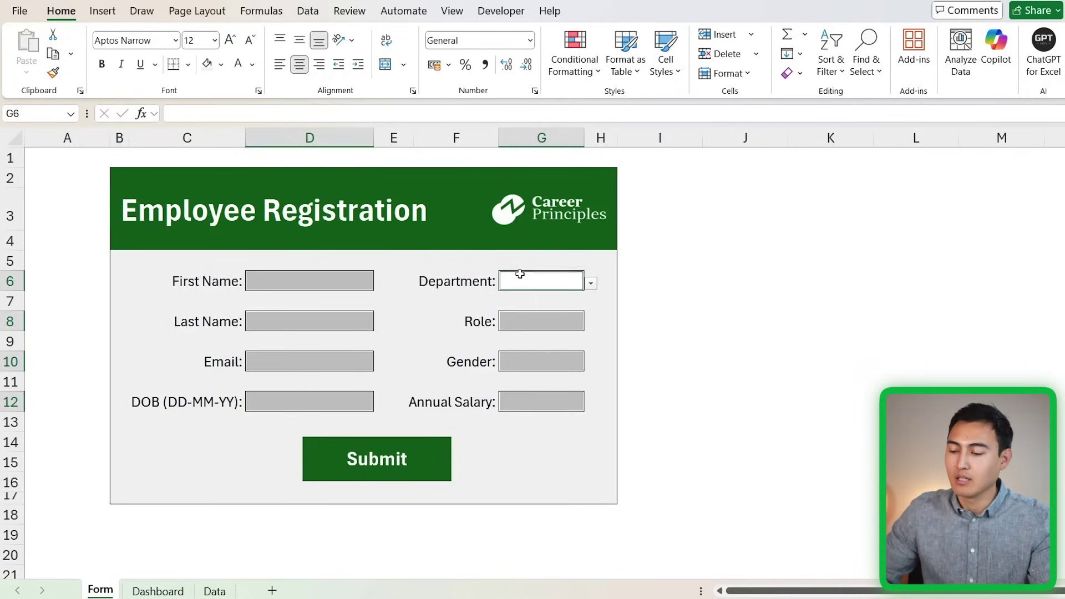
pyautogui.click(746, 75)
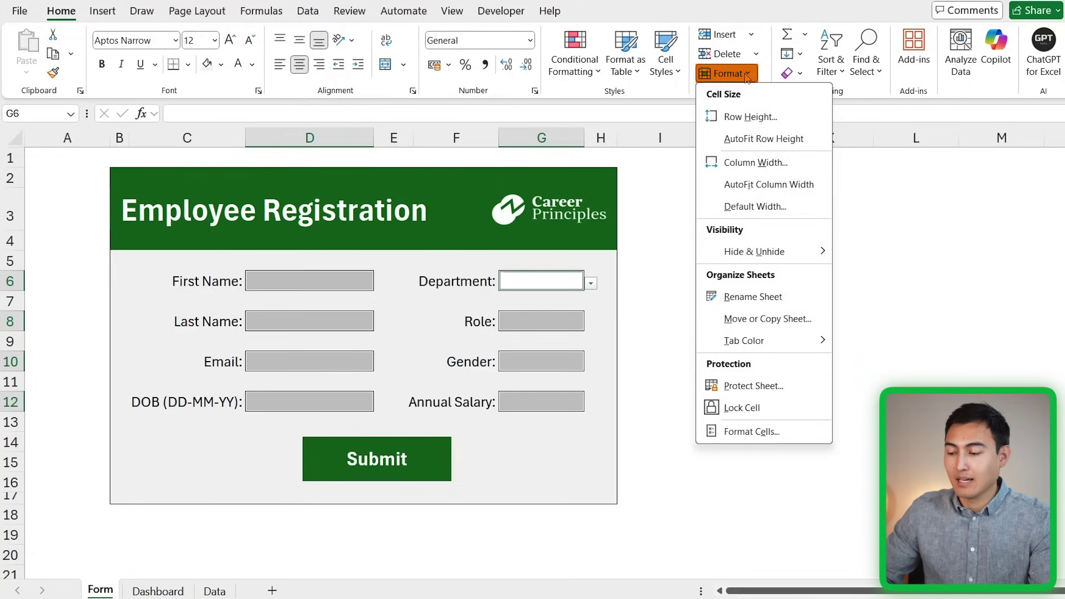
pyautogui.click(755, 415)
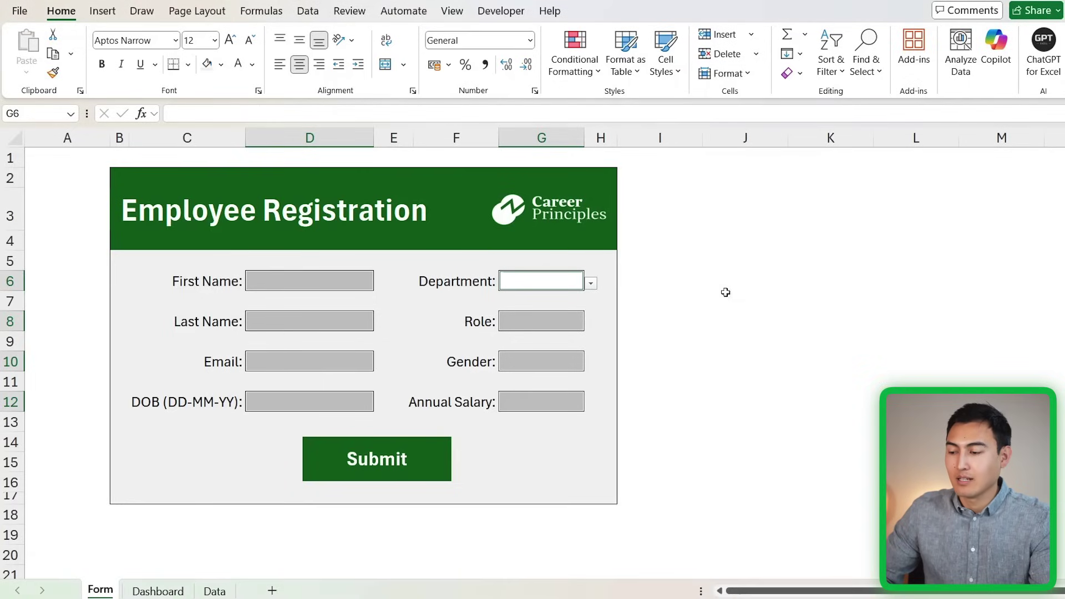
# Protect the Form sheet, entering and confirming a sheet password.
pyautogui.click(744, 74)
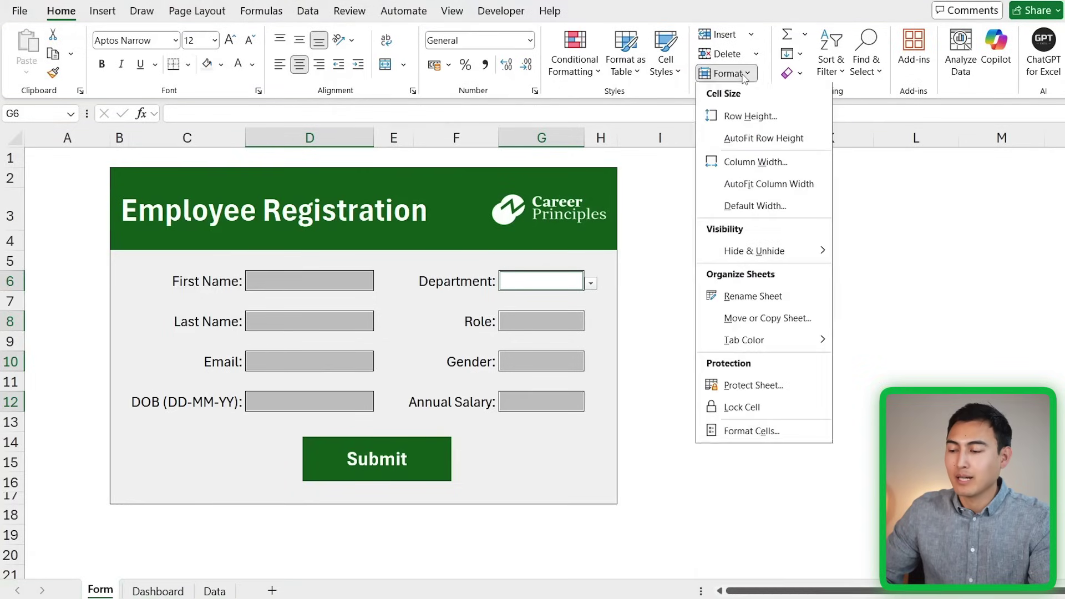
pyautogui.click(781, 387)
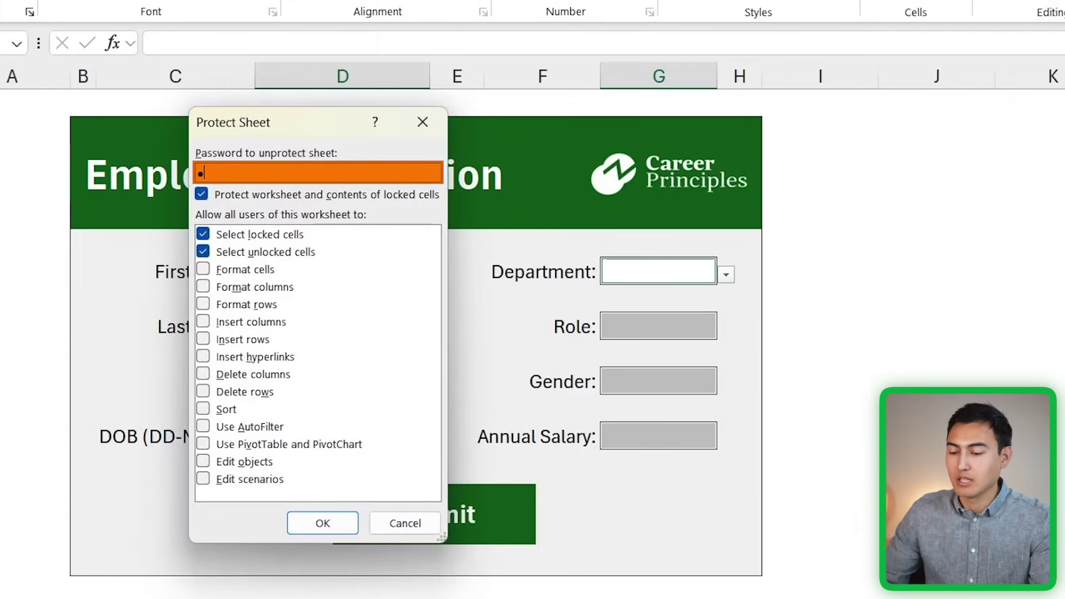
pyautogui.press('Return')
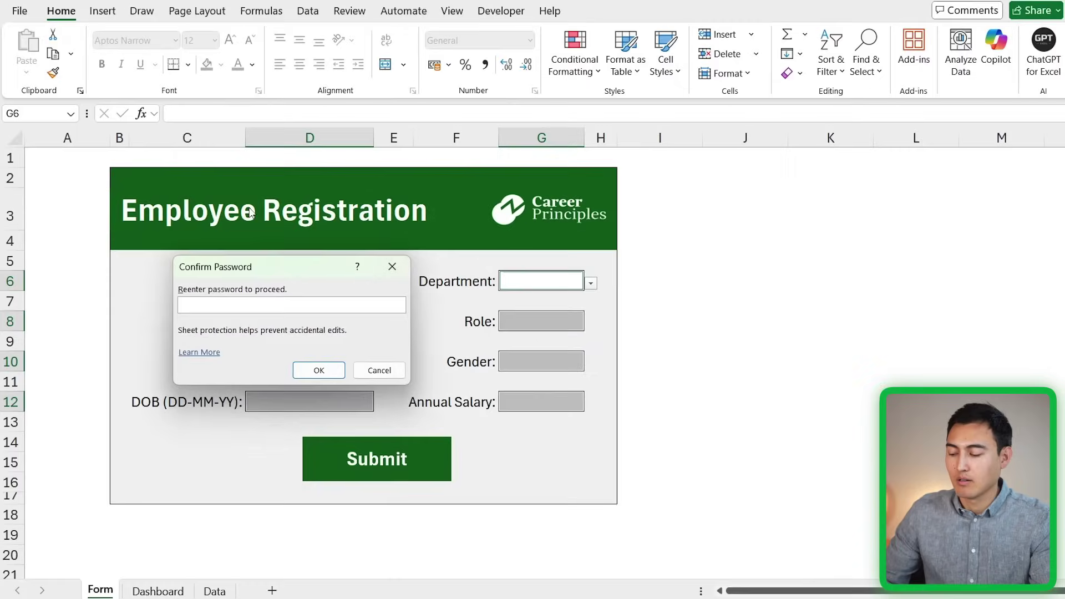
pyautogui.press('Return')
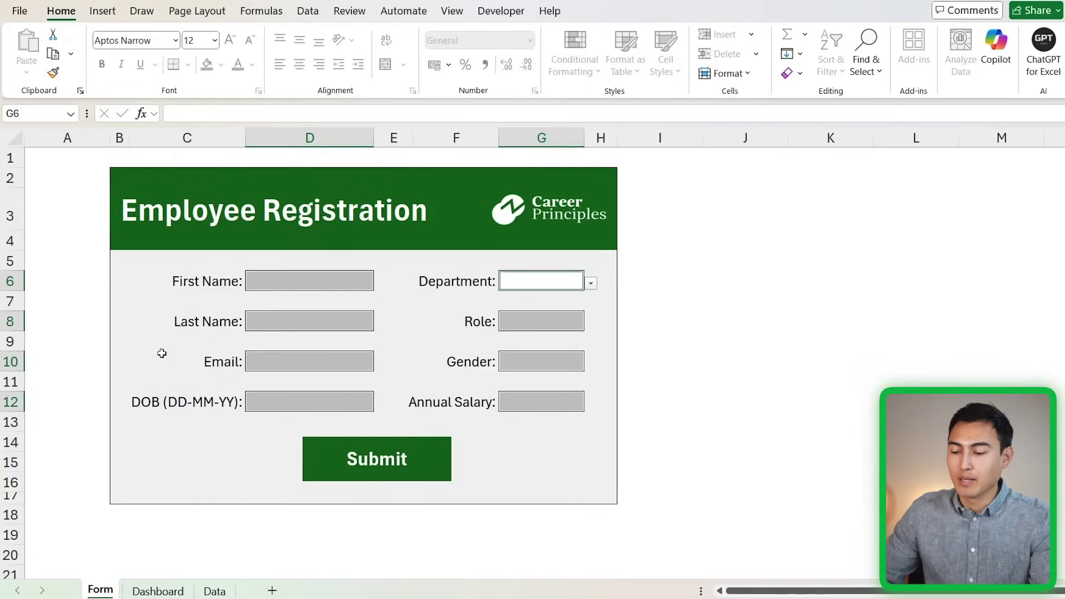
# Confirm the locked First Name label cell rejects deletion, then dismiss the protection warning.
pyautogui.press('Left')
pyautogui.press('Left')
pyautogui.press('Left')
pyautogui.press('Left')
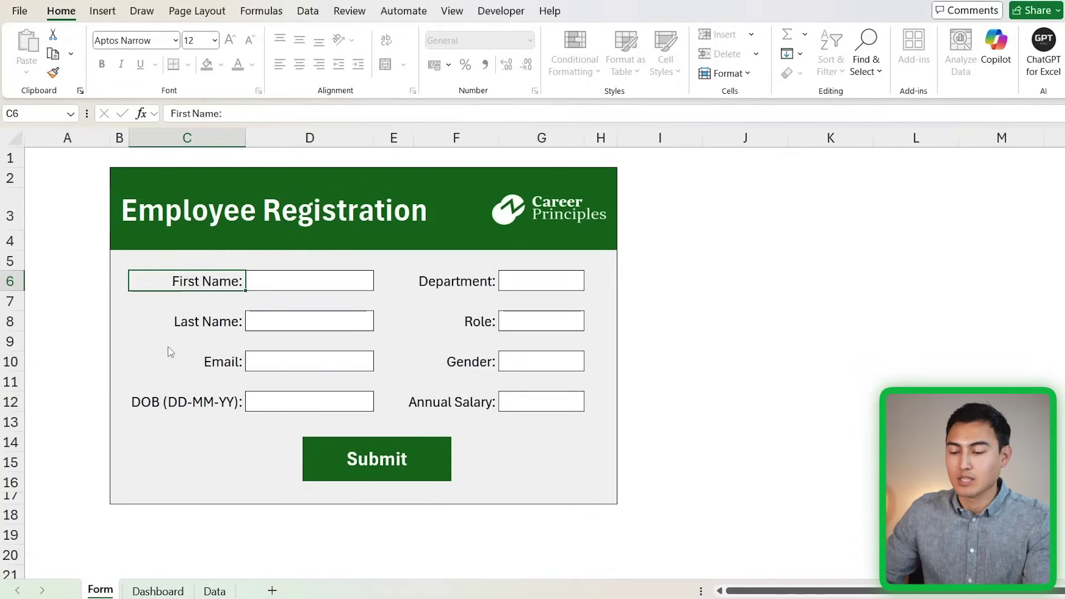
pyautogui.press('Delete')
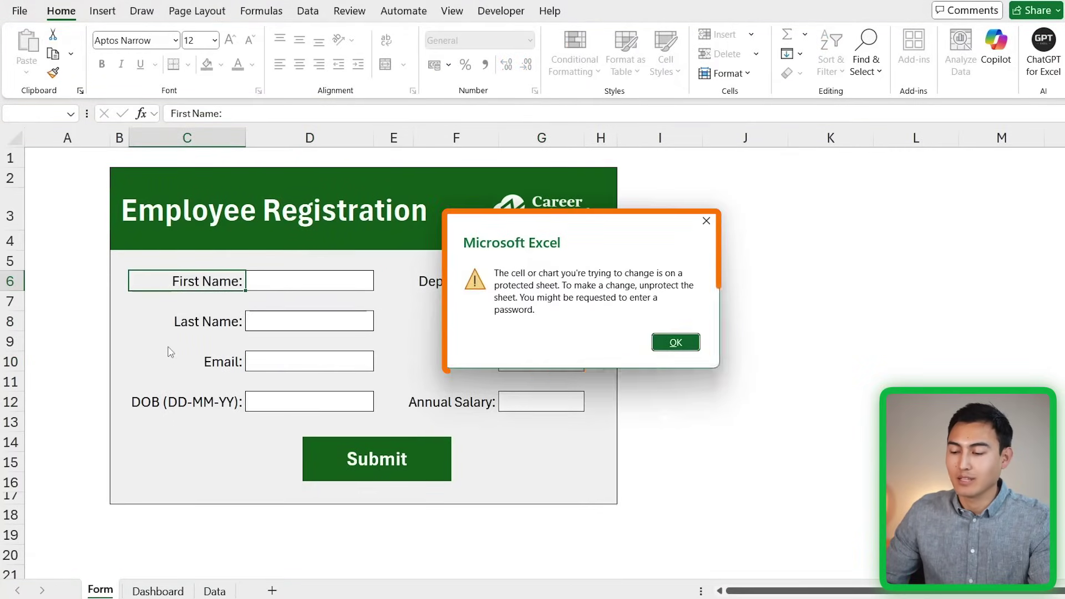
pyautogui.press('Return')
# Enter 'kenji' in the First Name field, then review the Dashboard employee table rows.
pyautogui.press('Right')
pyautogui.write('k')
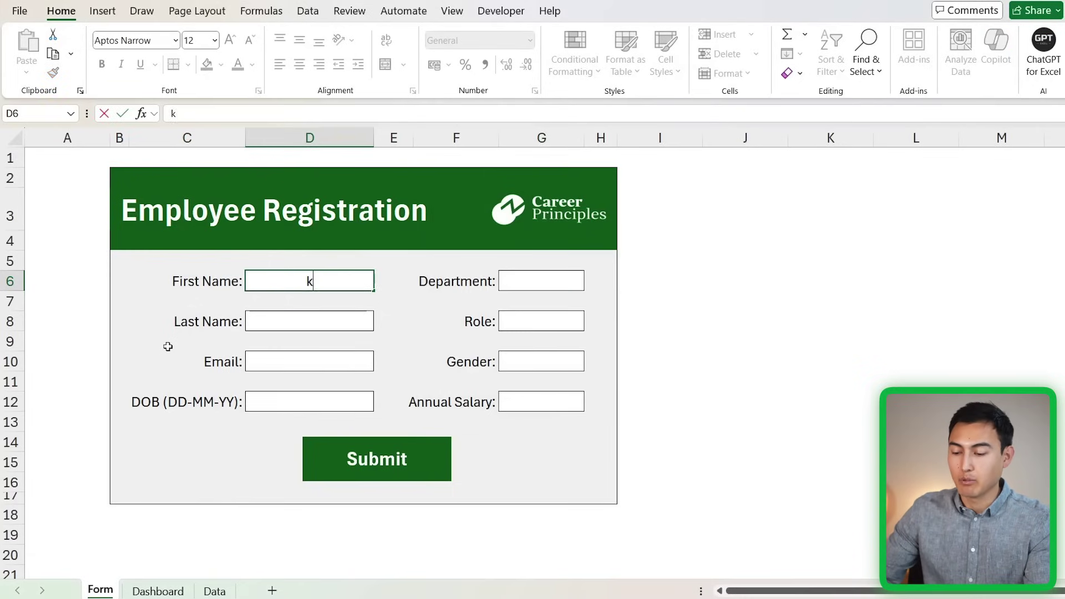
pyautogui.write('enji')
pyautogui.press('Return')
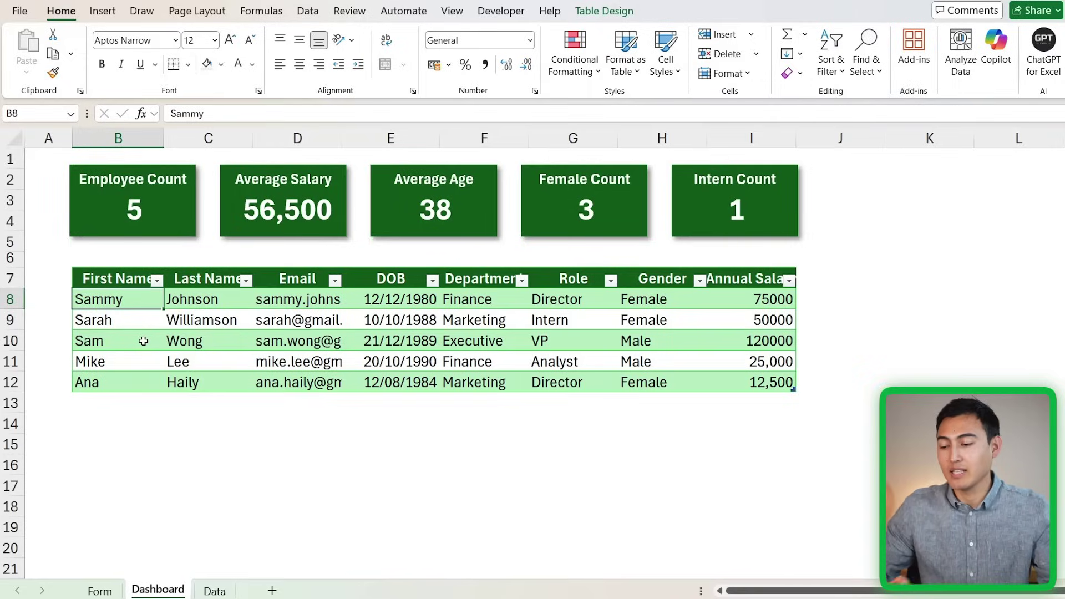
pyautogui.moveTo(111, 320); pyautogui.dragTo(673, 497)
pyautogui.press('Right')
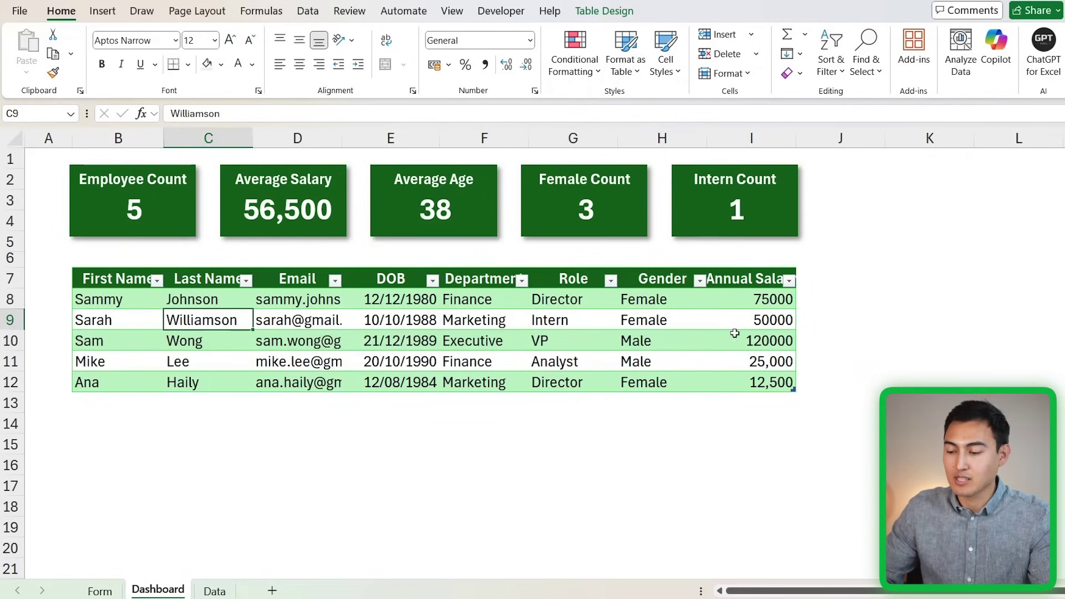